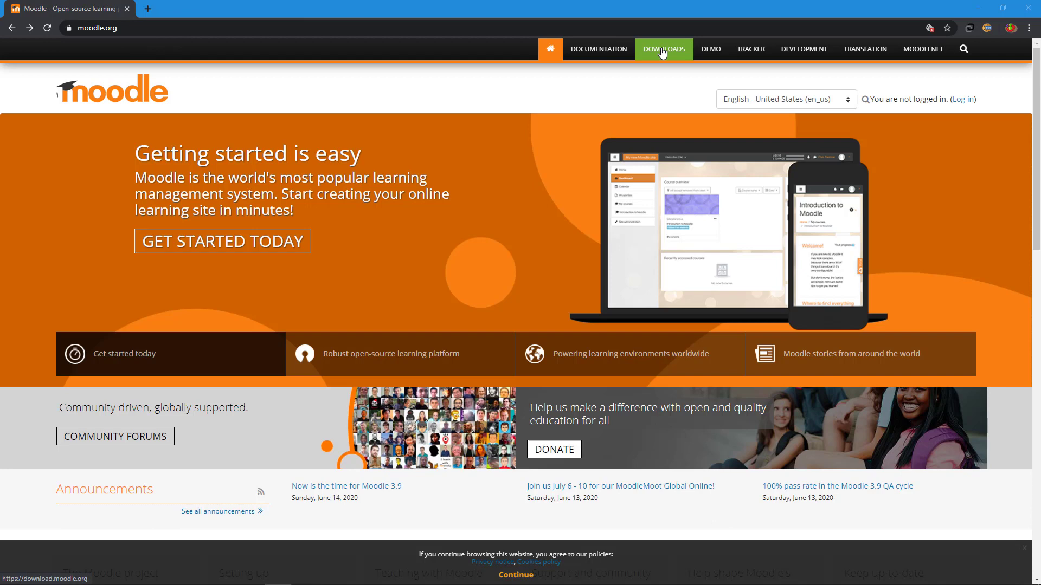
Step: Download the Moodle 3.9 zip package from moodle.org's Downloads page
click(662, 50)
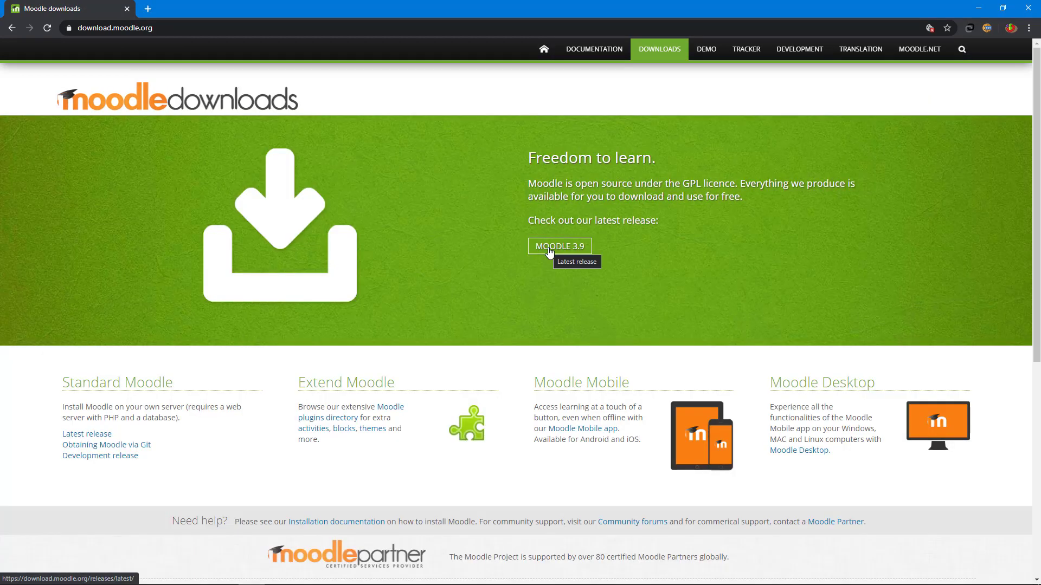
click(550, 252)
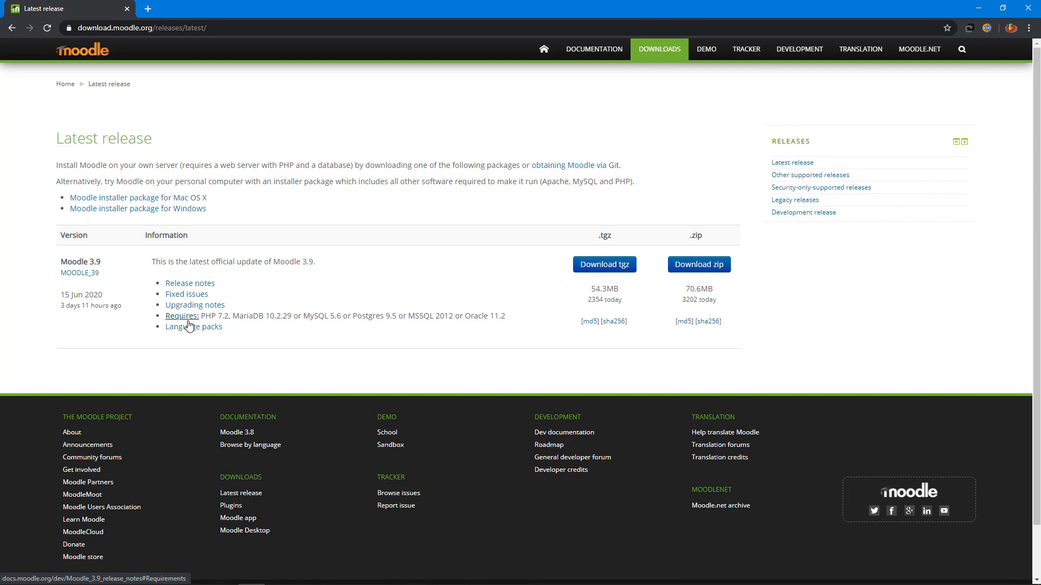
click(708, 273)
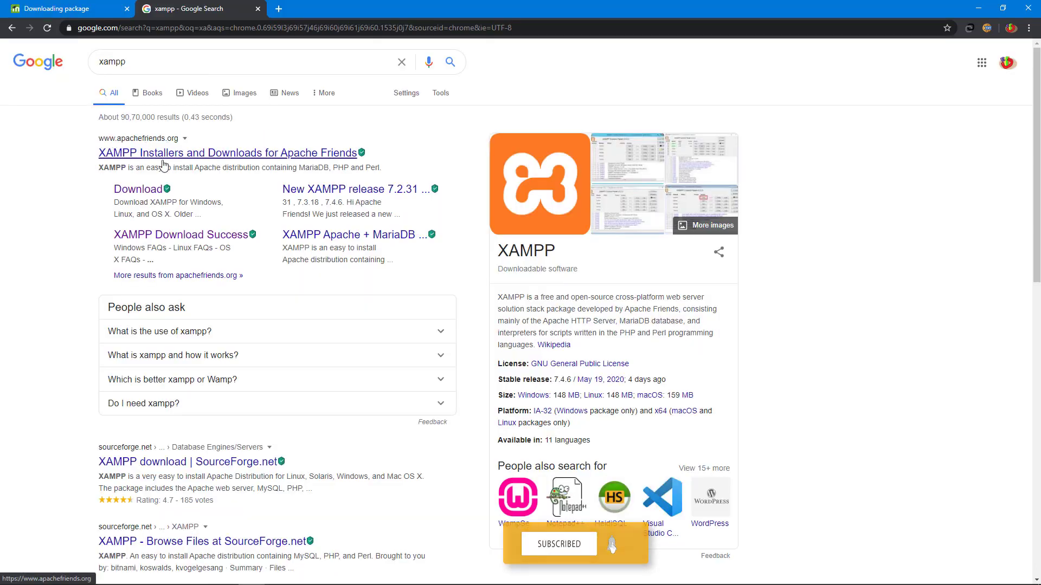
Step: Download the 64-bit XAMPP 7.2.31 (PHP 7.2.31) Windows installer from Apache Friends
click(139, 189)
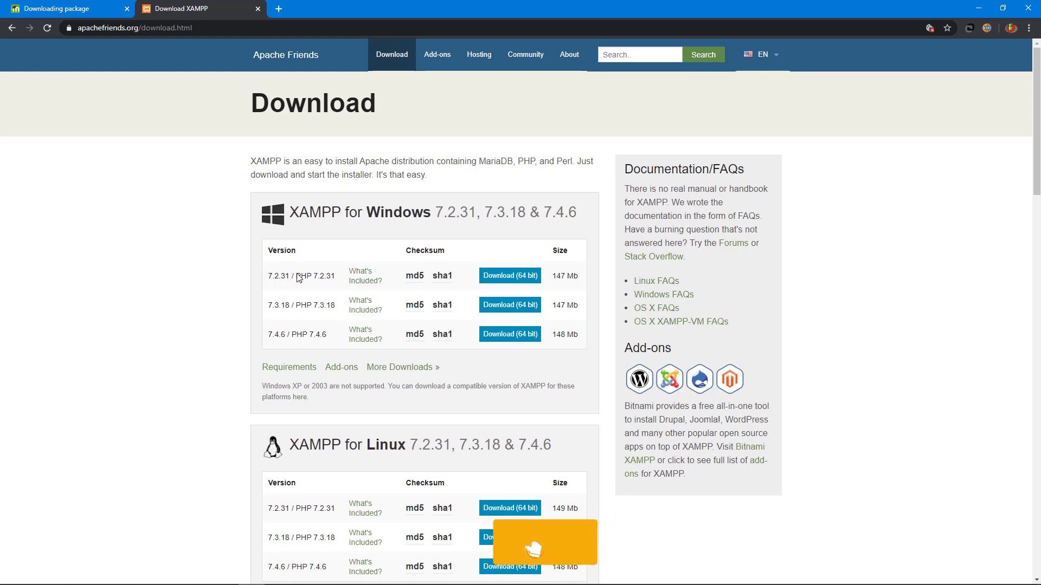
click(525, 278)
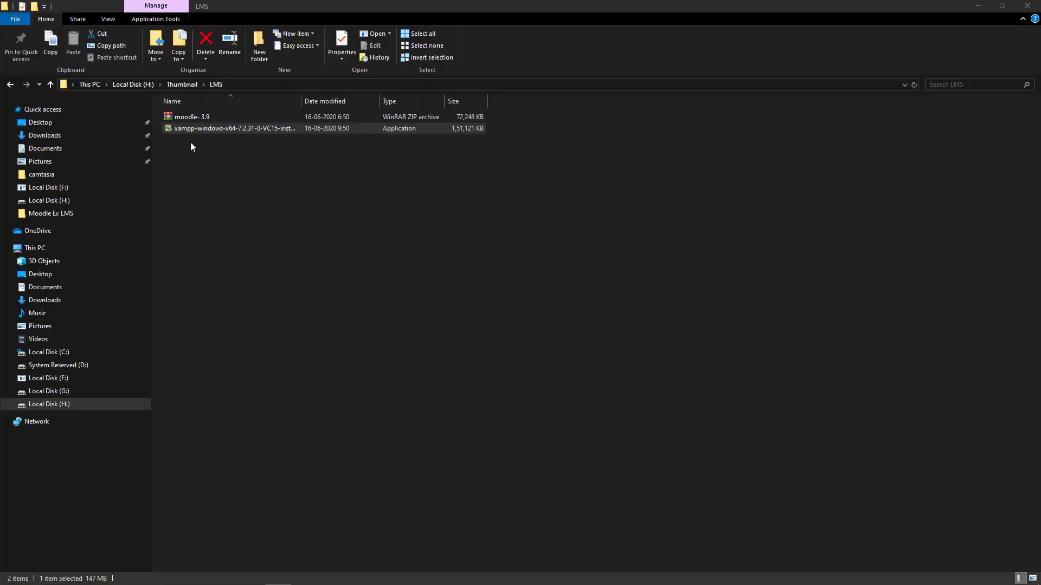
Step: Install XAMPP with all components into the C:\XAMPP folder
click(190, 129)
double_click(190, 128)
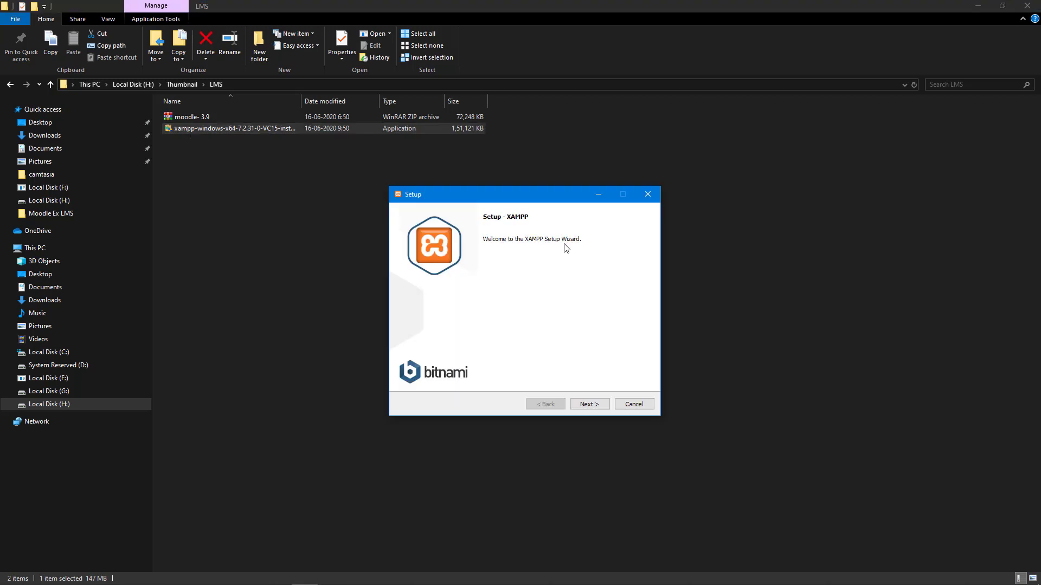
click(585, 404)
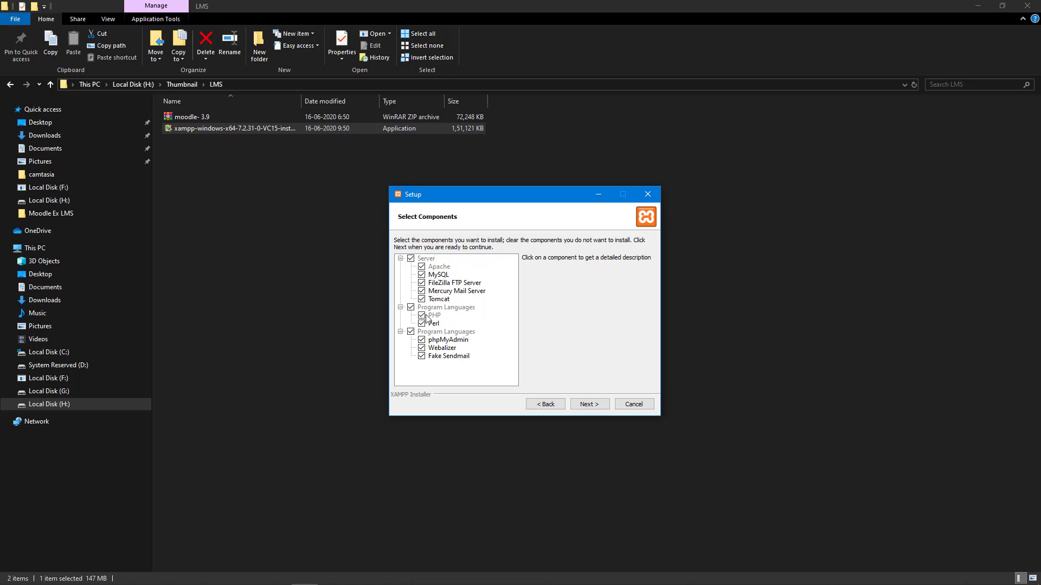
click(592, 404)
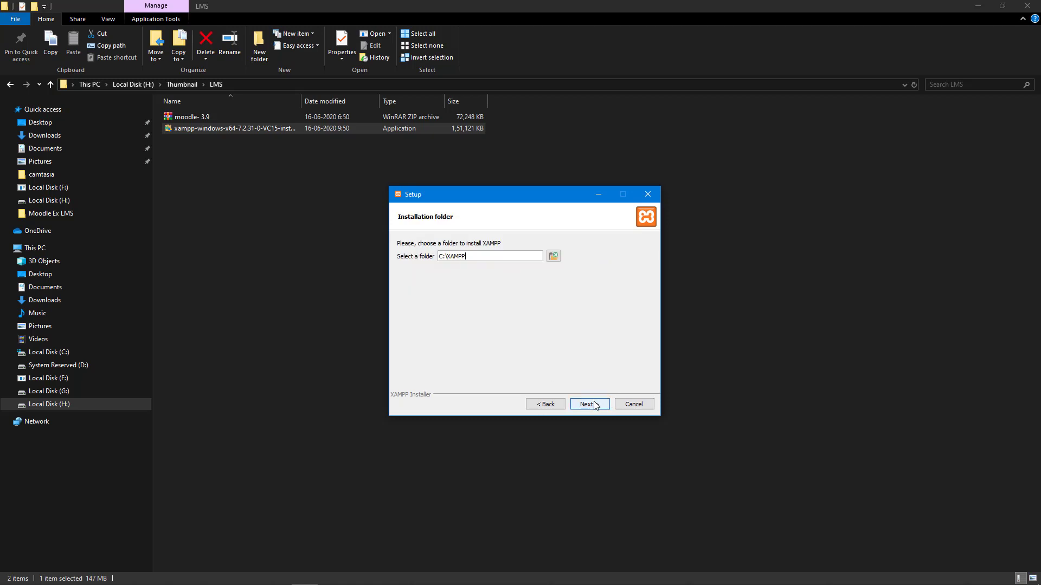
click(553, 256)
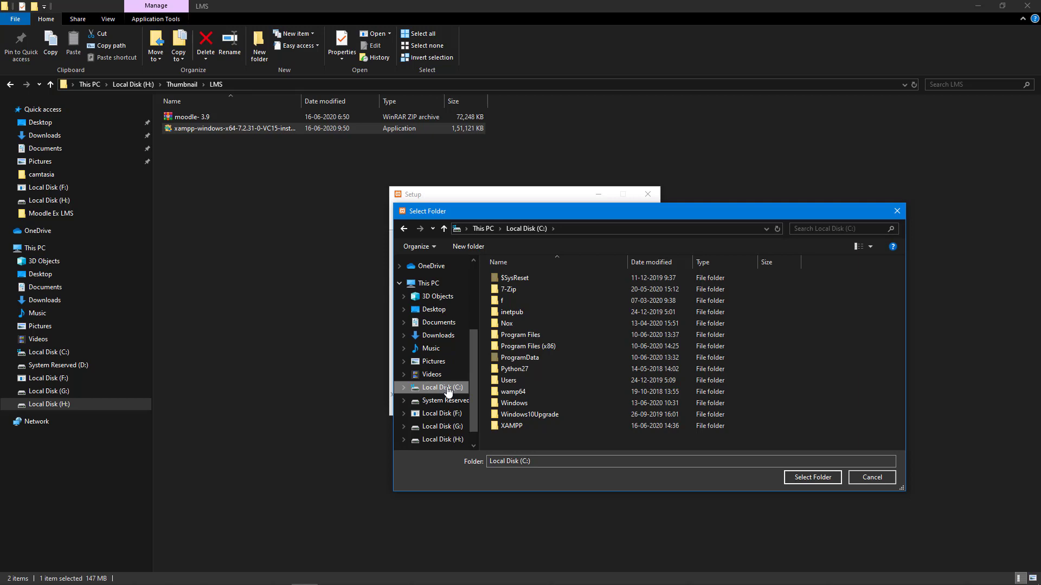
click(515, 425)
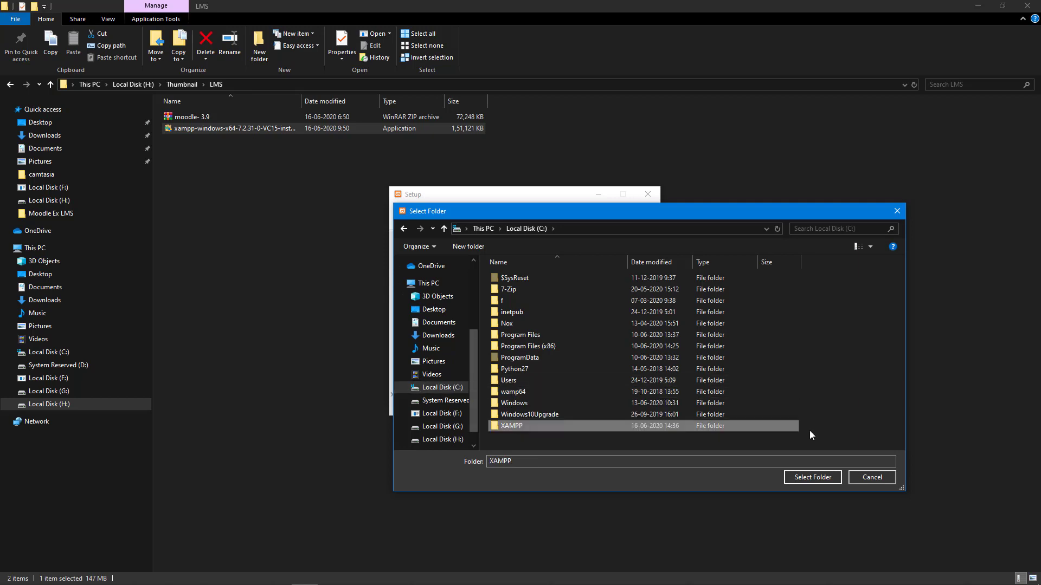
click(813, 478)
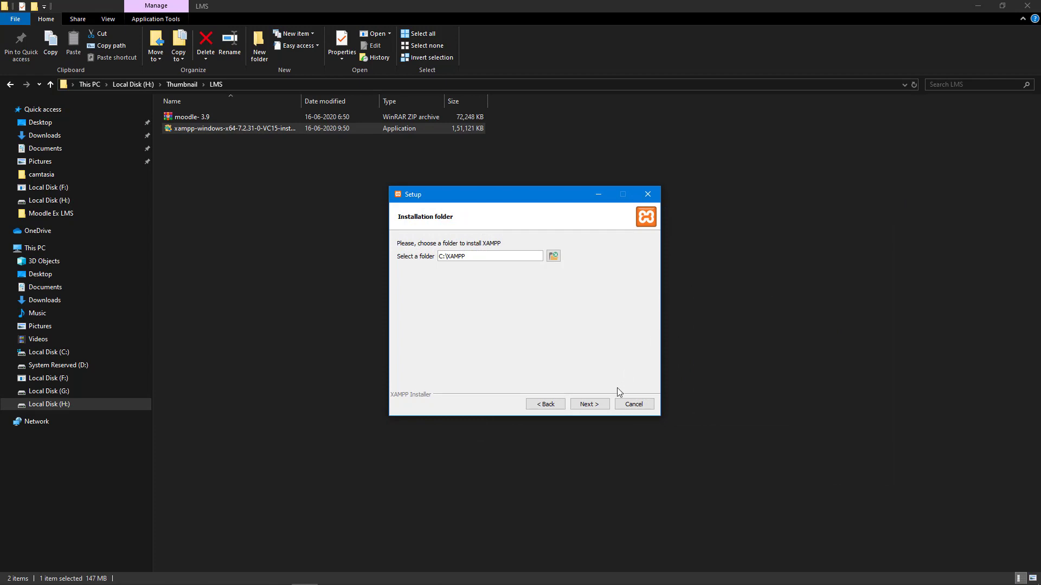
click(587, 405)
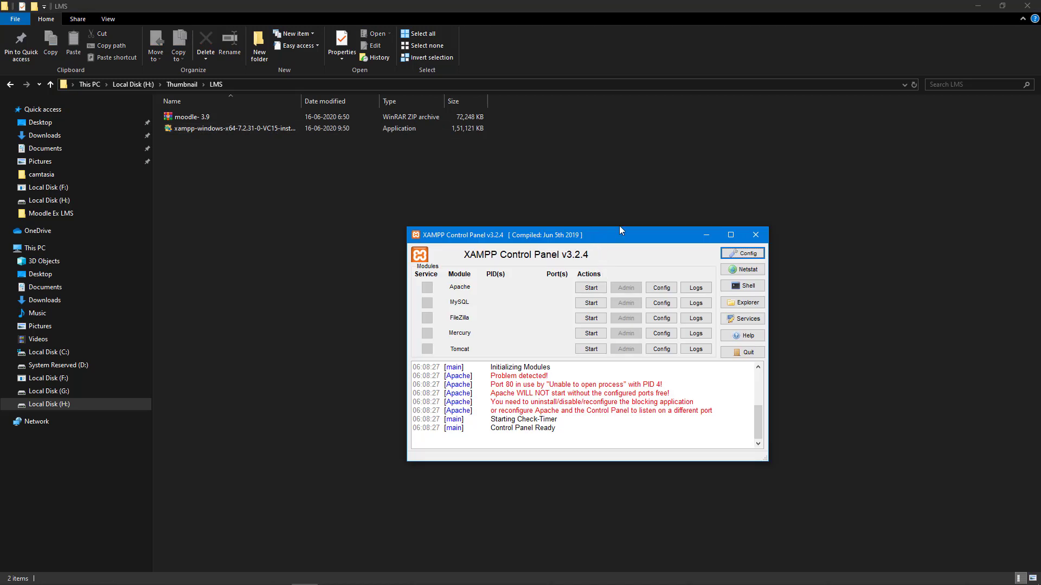
Step: Start Apache and MySQL, then bring up phpMyAdmin through MySQL Admin
click(589, 290)
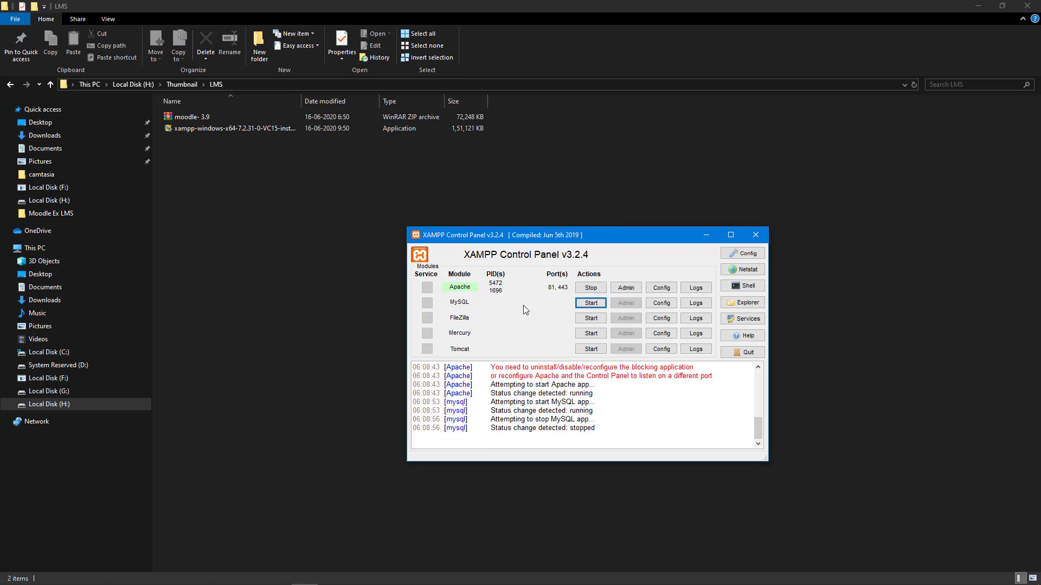
click(578, 307)
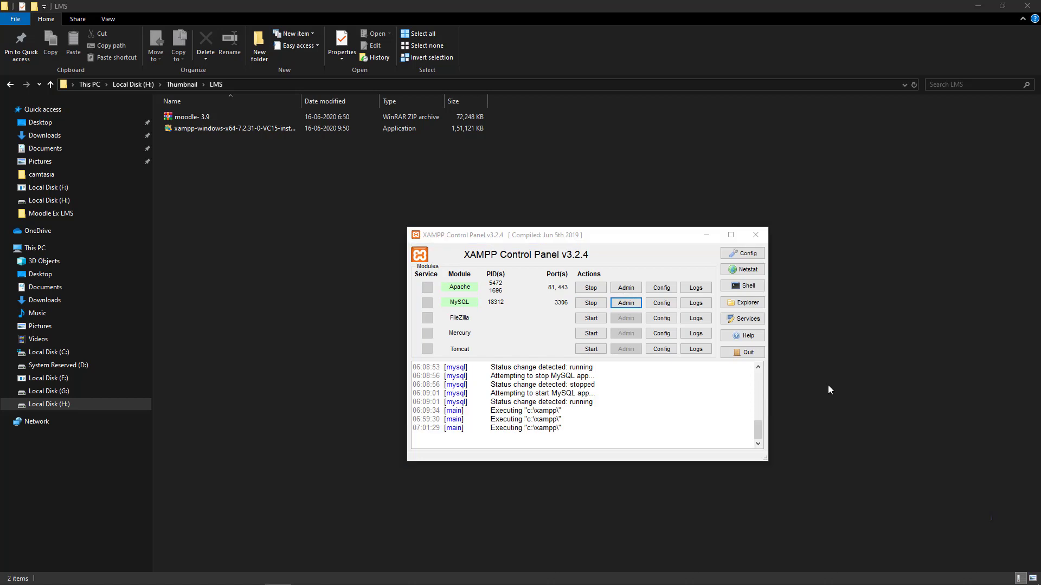
click(630, 307)
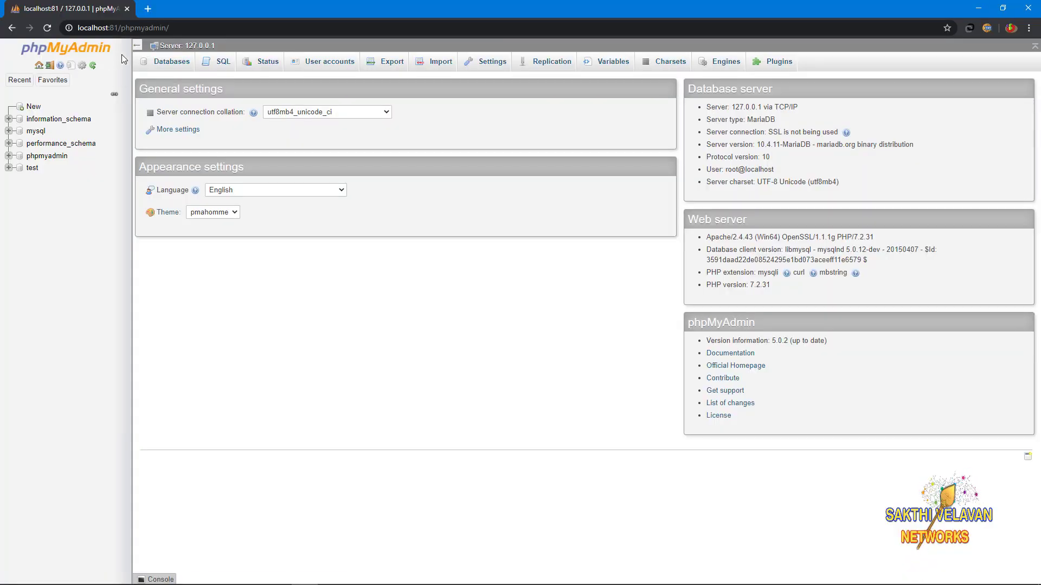
Step: Create an empty database named HSS from phpMyAdmin's Databases page
click(172, 65)
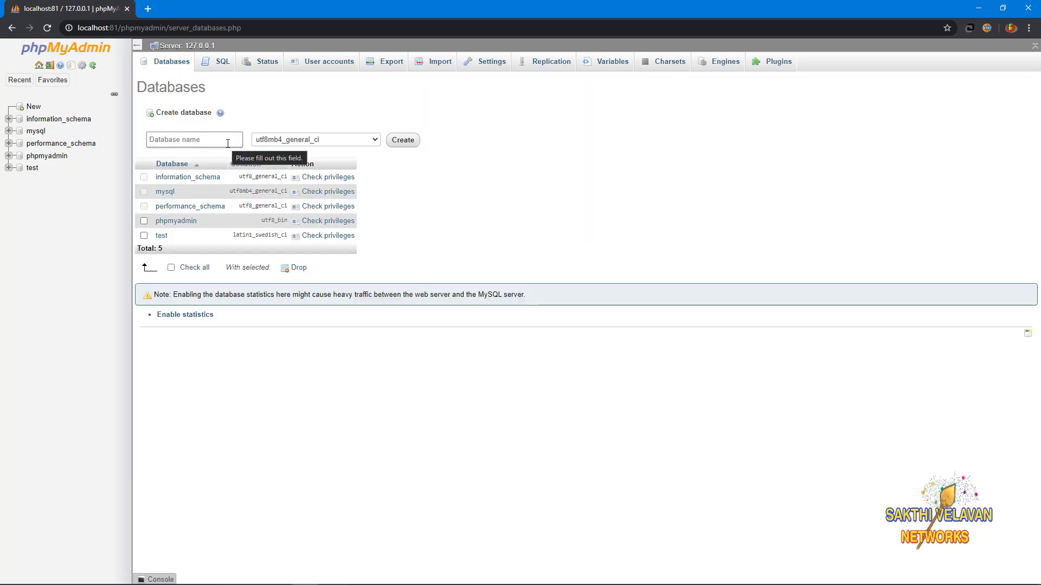
click(227, 144)
text(H)
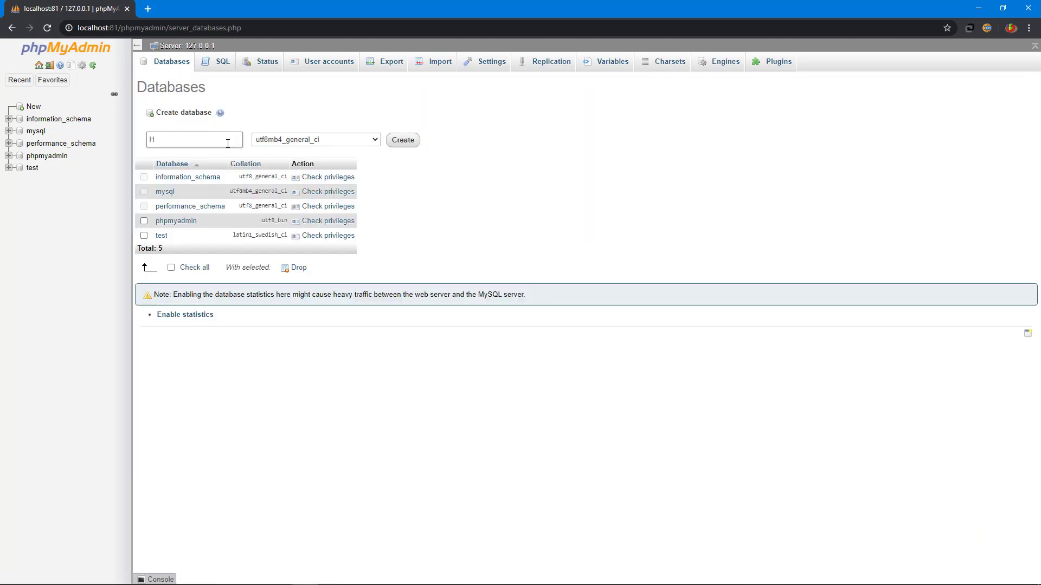
text(SS)
click(402, 140)
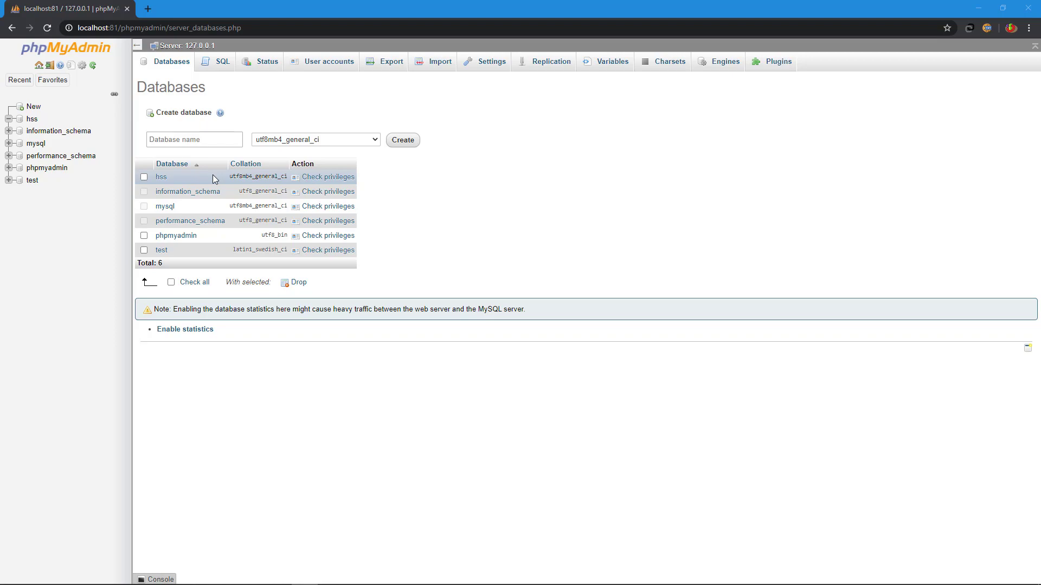
Step: Close the browser and extract the moodle-3.9 archive into the LMS folder
click(1030, 5)
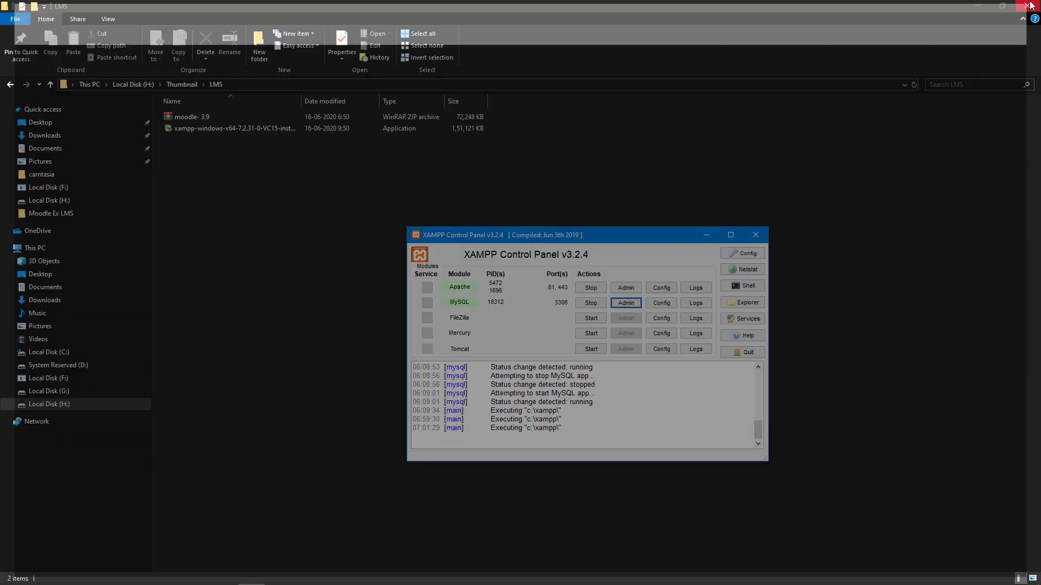
click(182, 120)
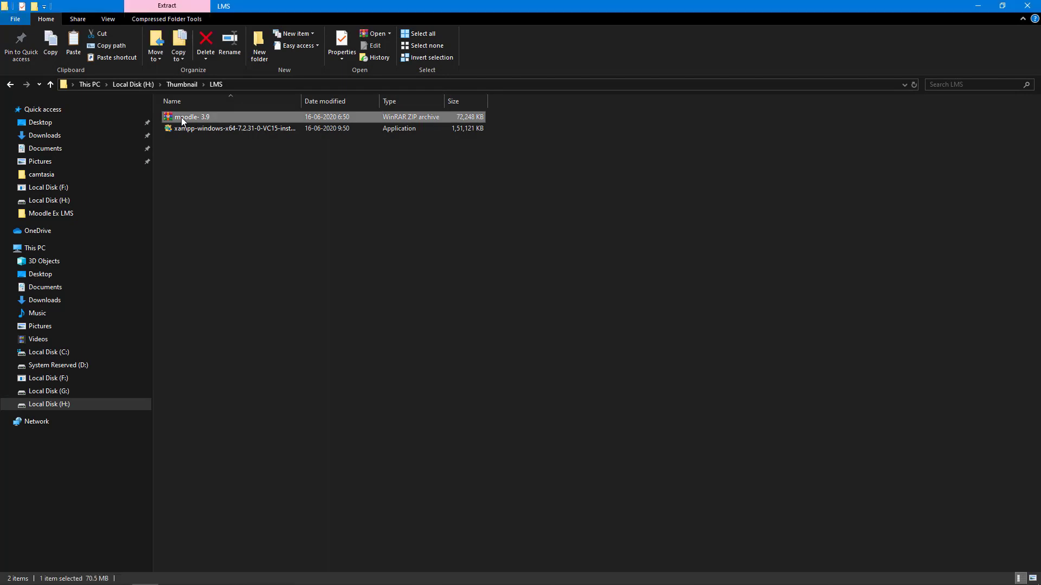
right_click(182, 118)
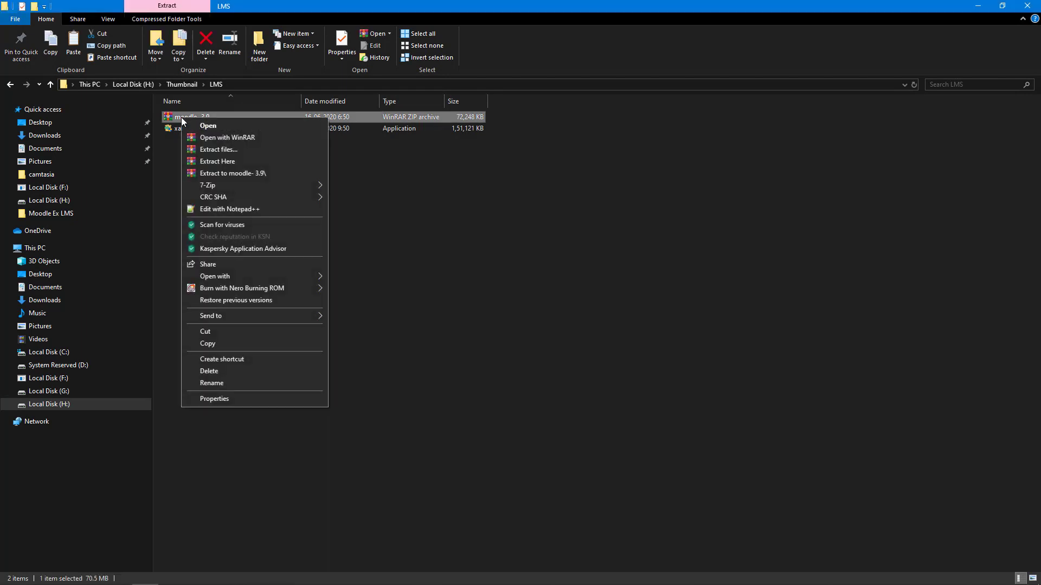
click(241, 161)
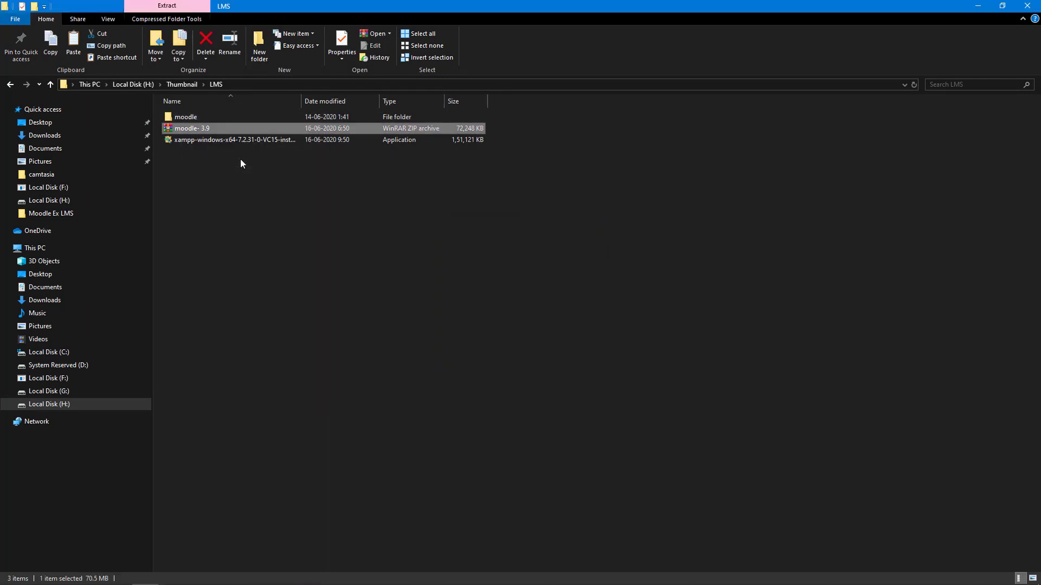
Step: Rename the extracted moodle folder to HSS and copy it
click(190, 117)
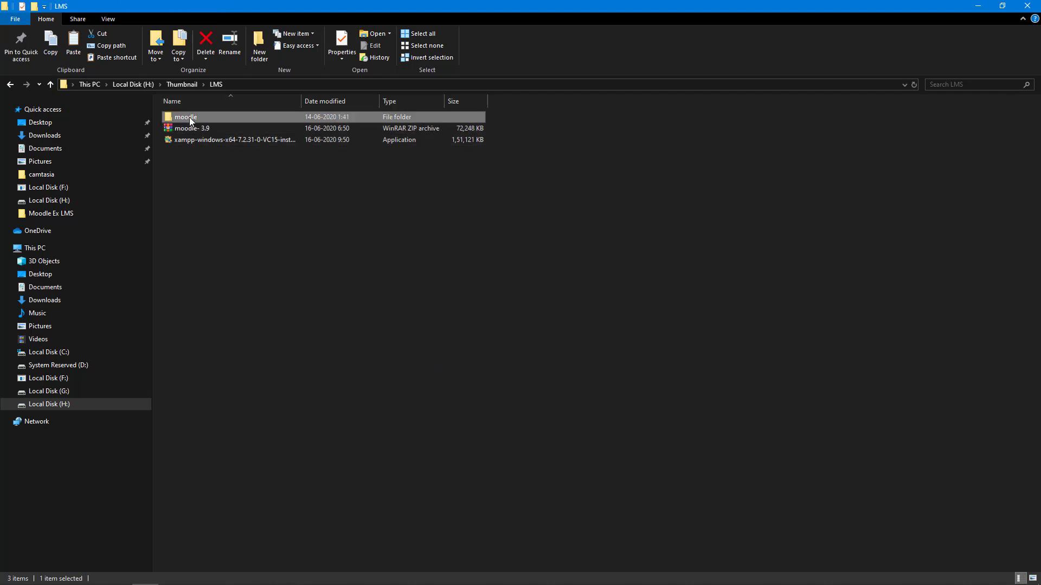
click(190, 117)
text(HSS)
click(194, 160)
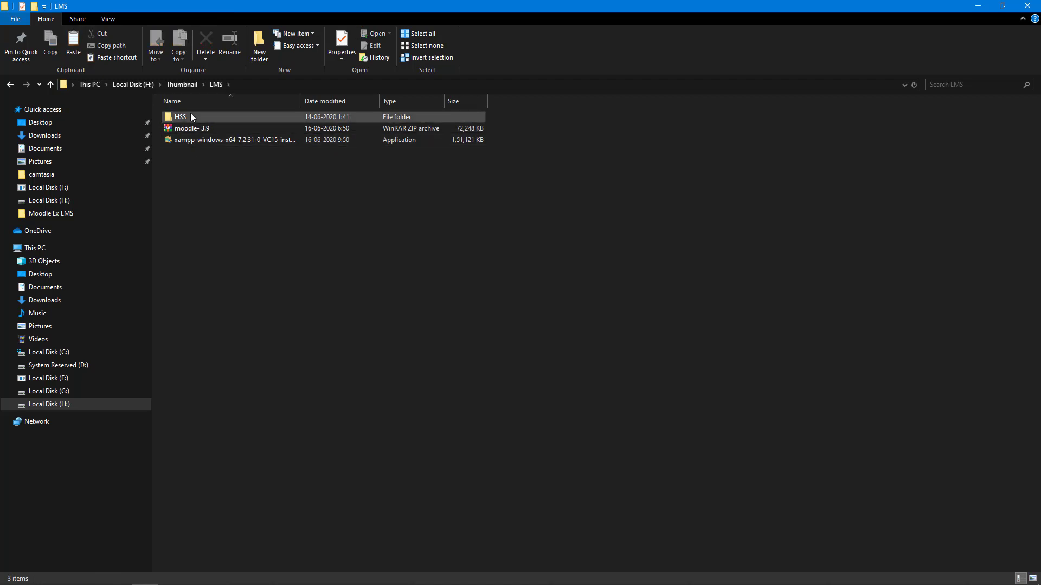
mouse_move(190, 113)
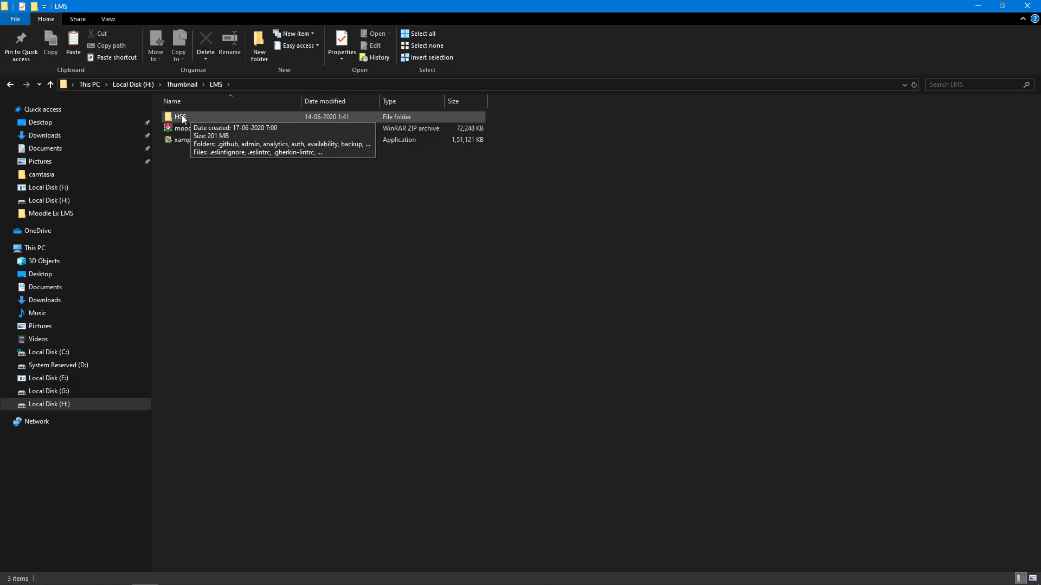
click(182, 119)
key(ctrl+c)
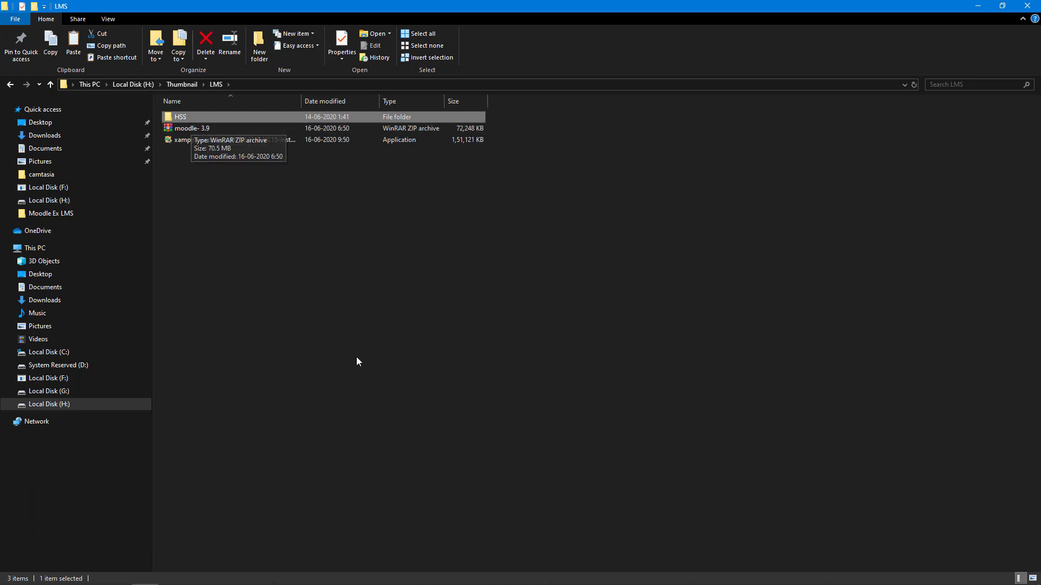
click(277, 575)
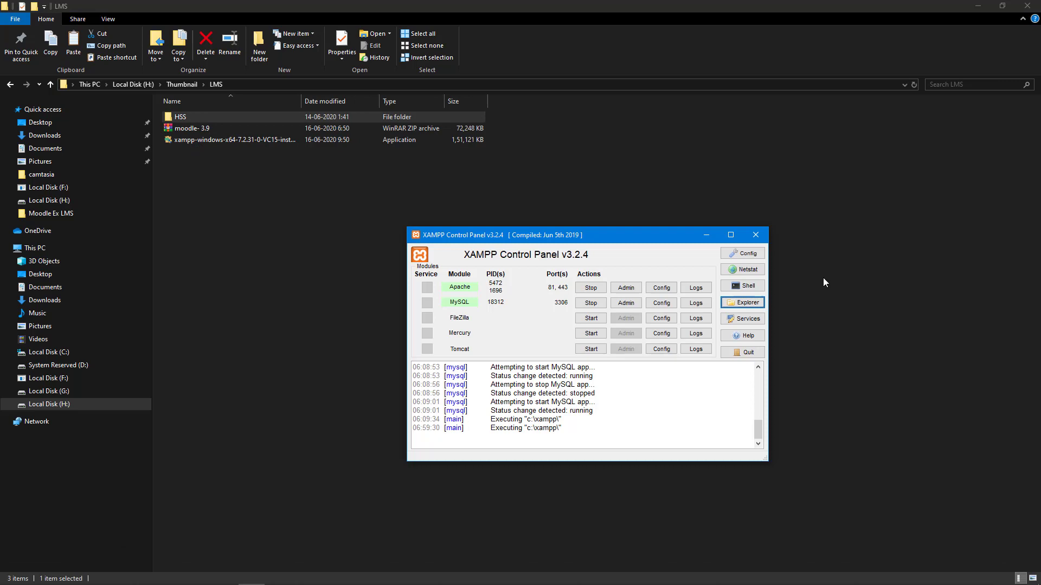
Step: Paste the HSS folder into C:\XAMPP\htdocs, then close that window
click(748, 303)
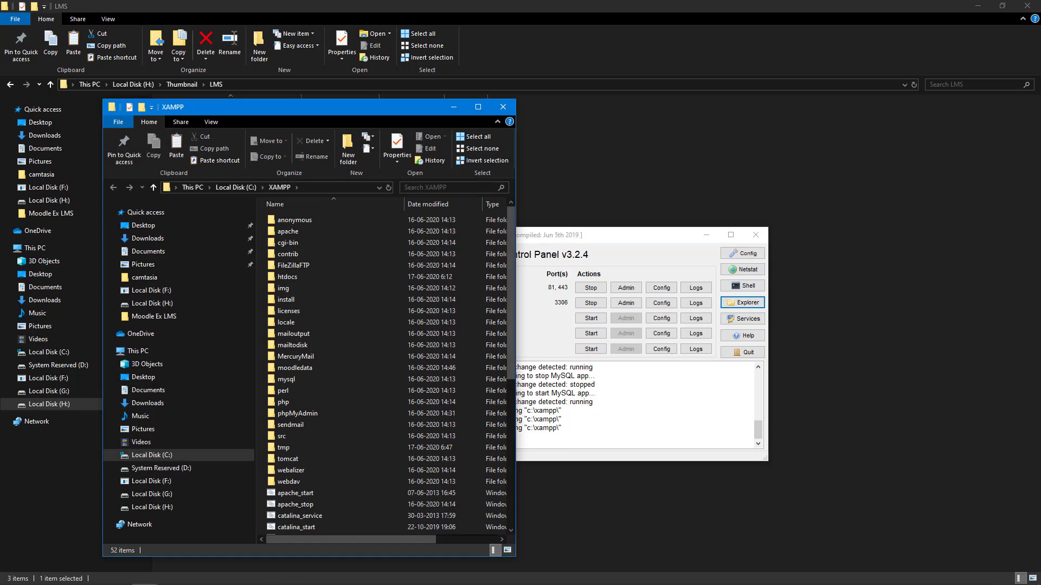
double_click(304, 278)
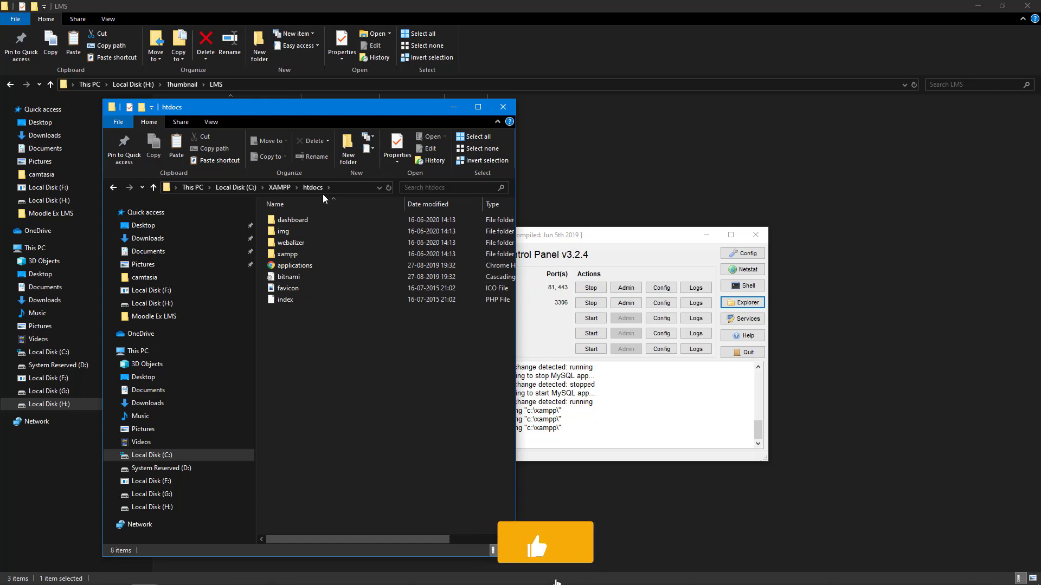
key(ctrl+v)
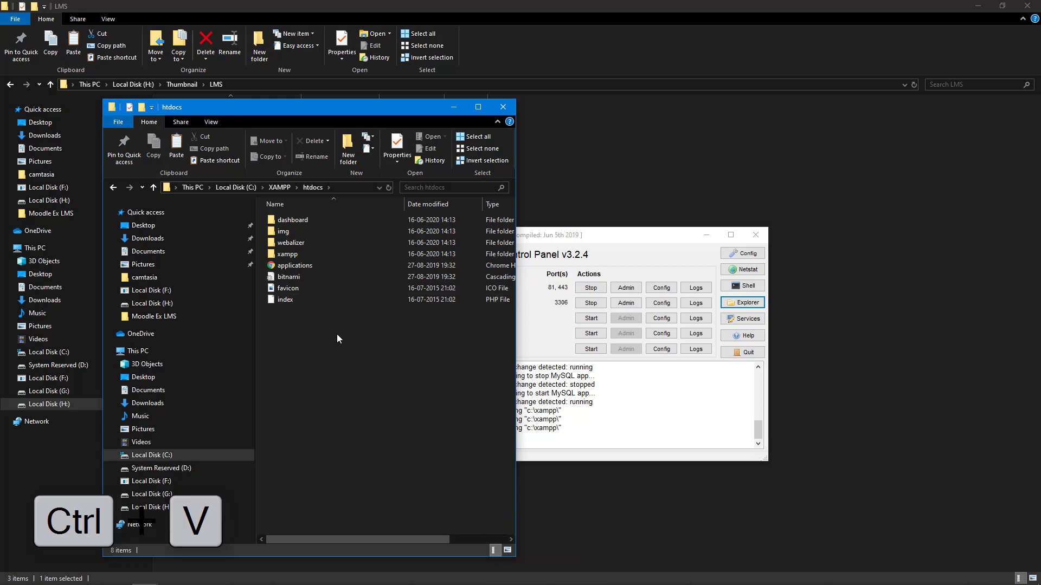
key(ctrl+w)
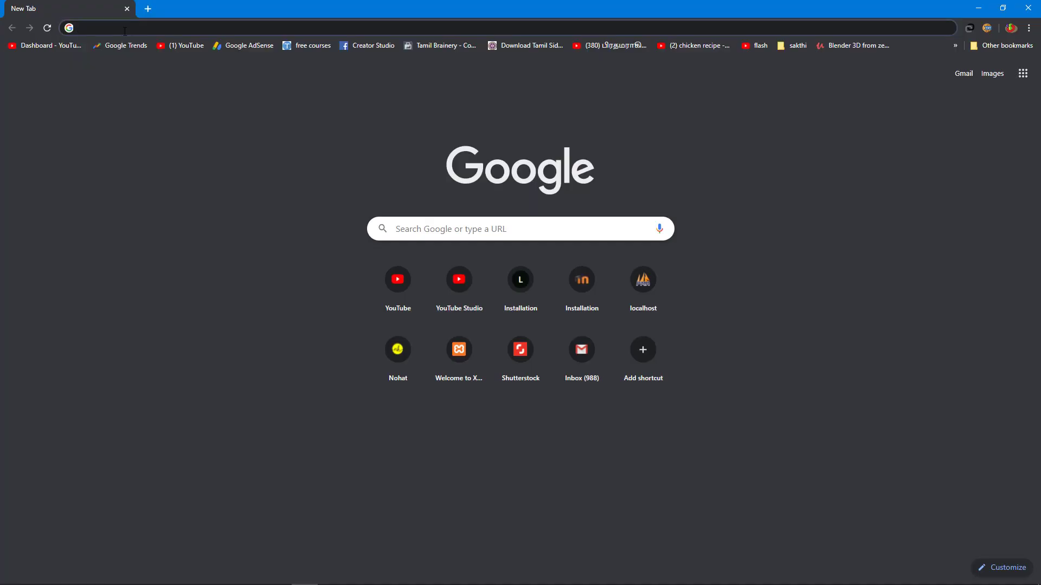
Step: Load localhost:81/HSS/install.php and continue in English to the Confirm paths page
click(125, 28)
text(lo)
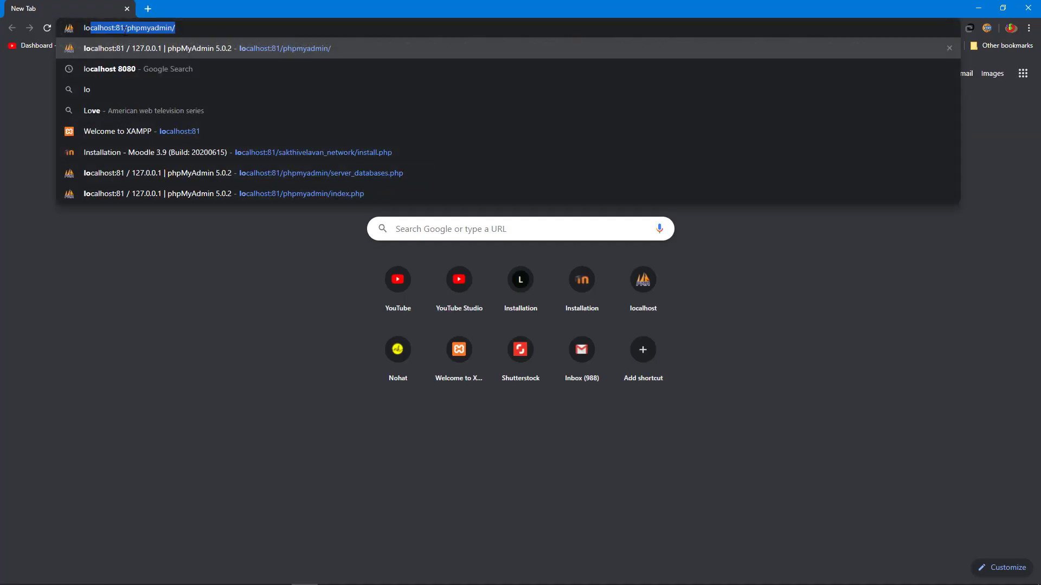
text(calhost:81/HSS)
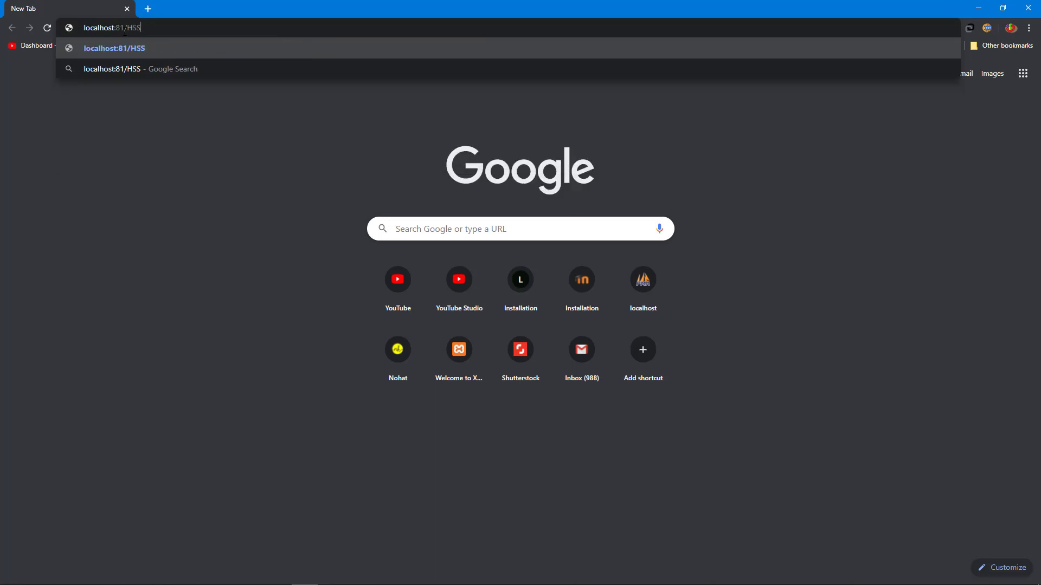
text(/install)
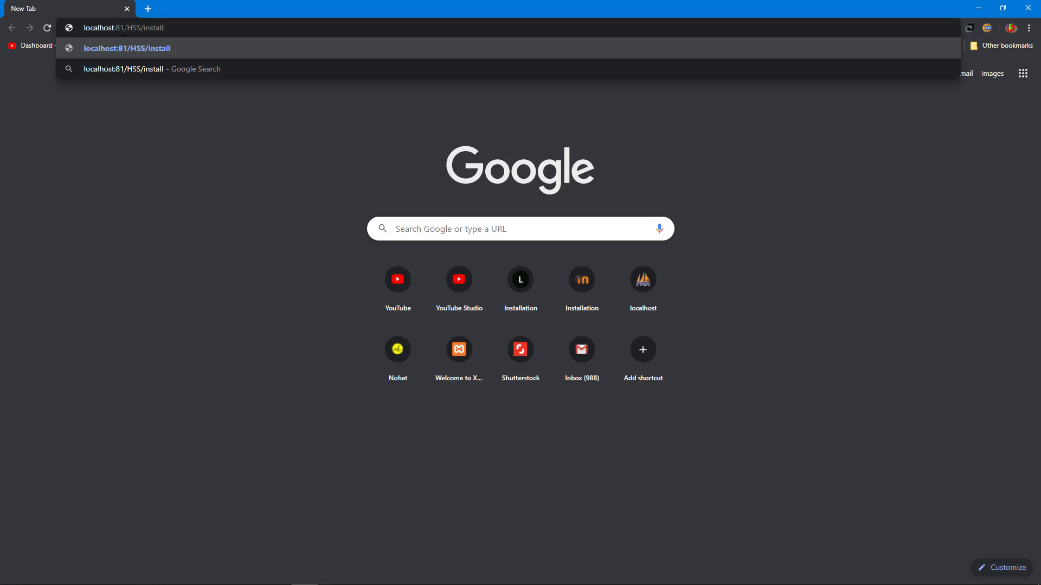
text(.php)
key(Return)
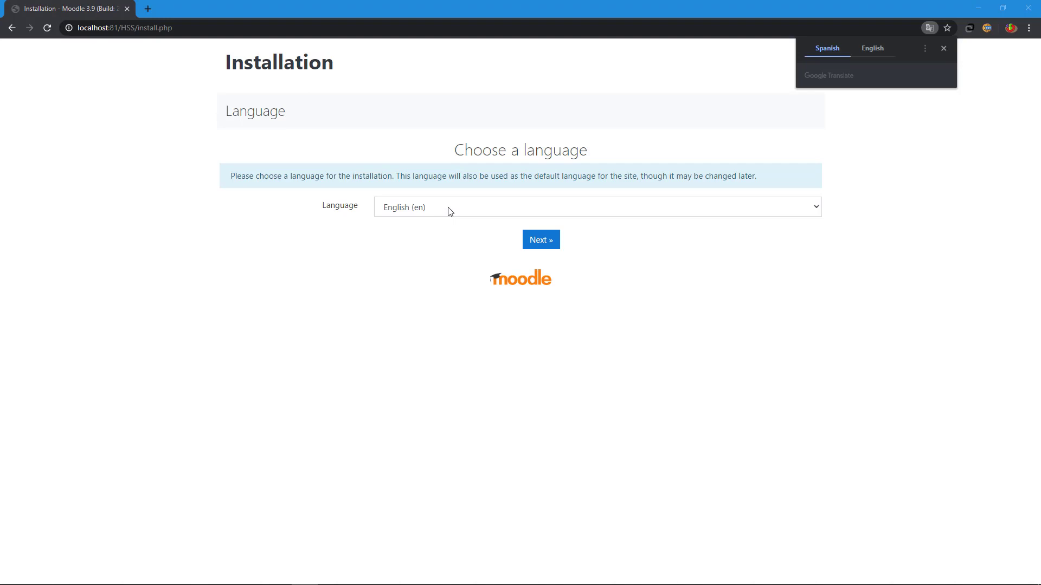
click(534, 242)
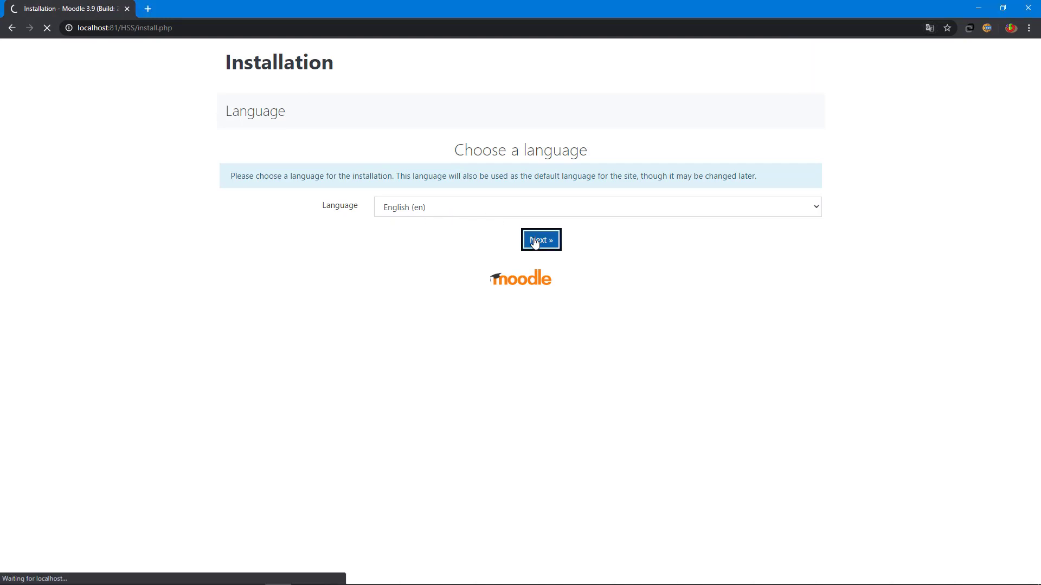
scroll(534, 242, down, 1)
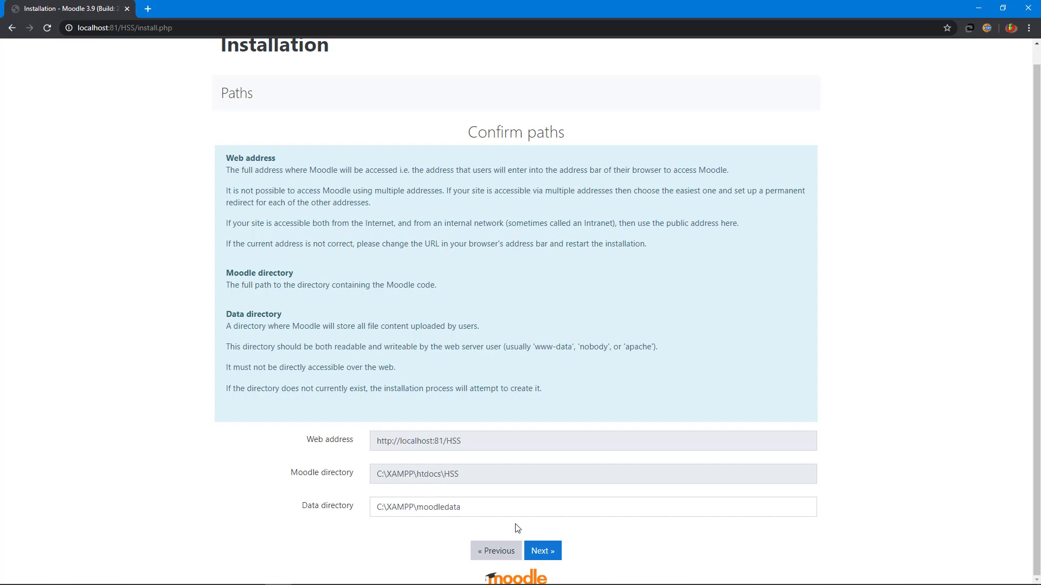
Step: Accept the paths and keep Improved MySQL as the database driver
click(539, 550)
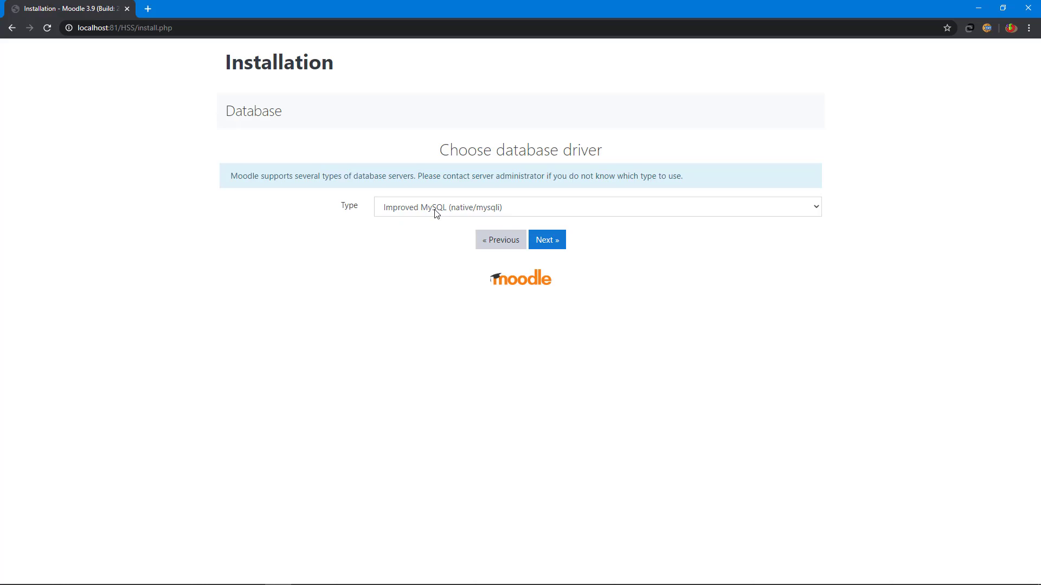
click(446, 209)
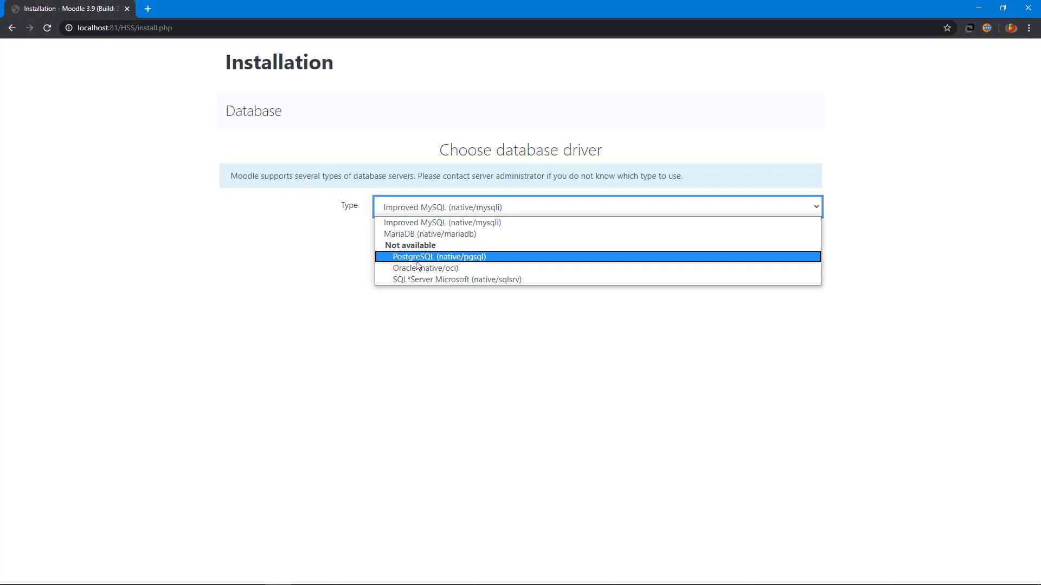
click(416, 288)
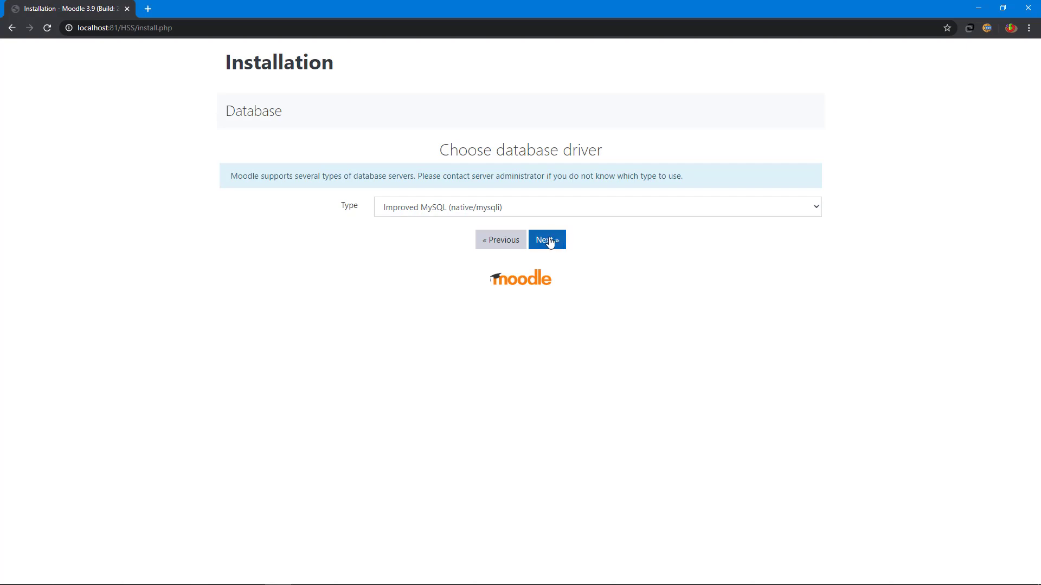
click(548, 240)
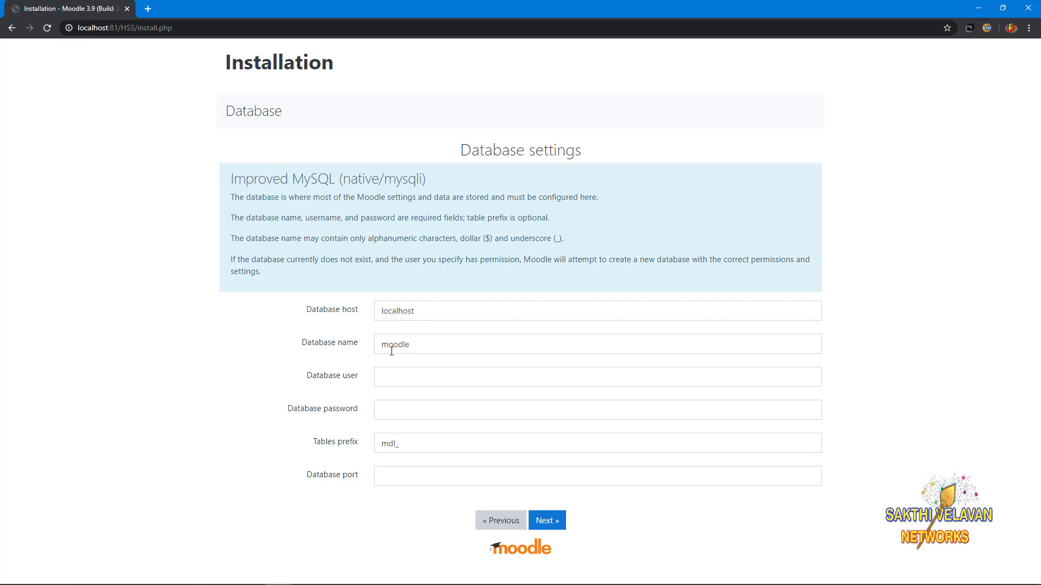
Step: Submit database settings with database name HSS and database user root
click(327, 343)
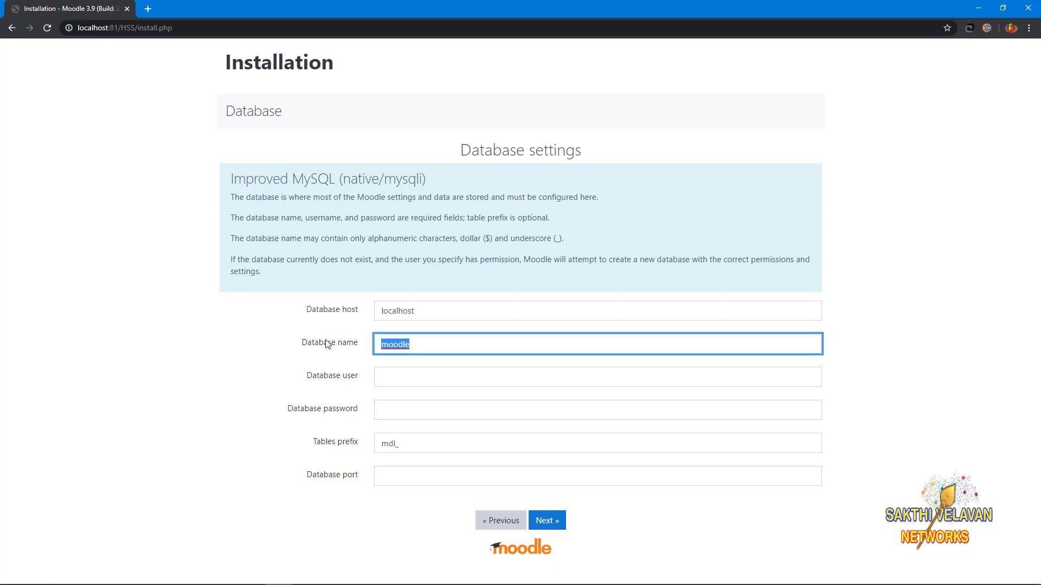
text(HSS)
click(372, 379)
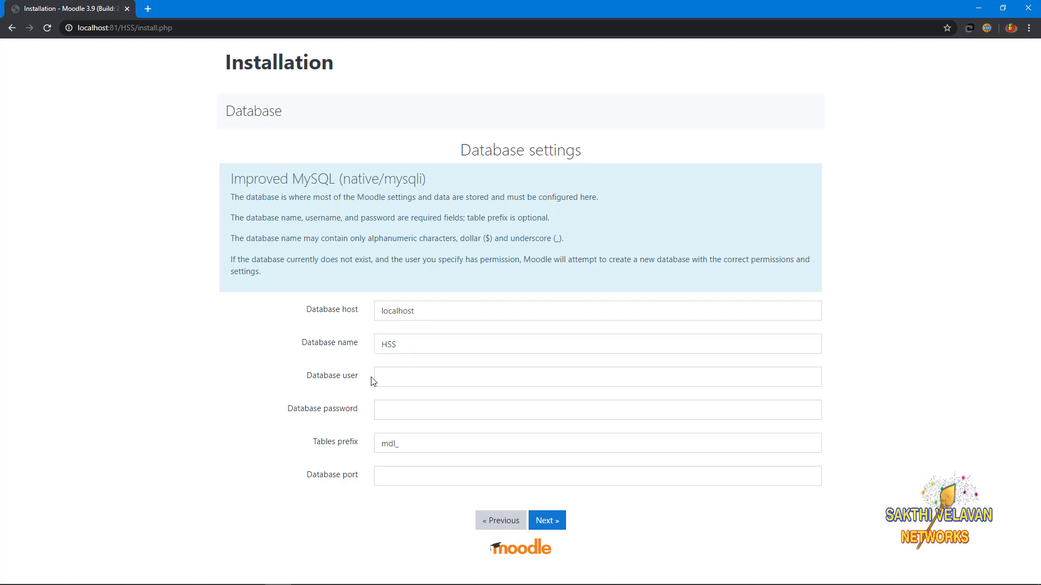
click(403, 380)
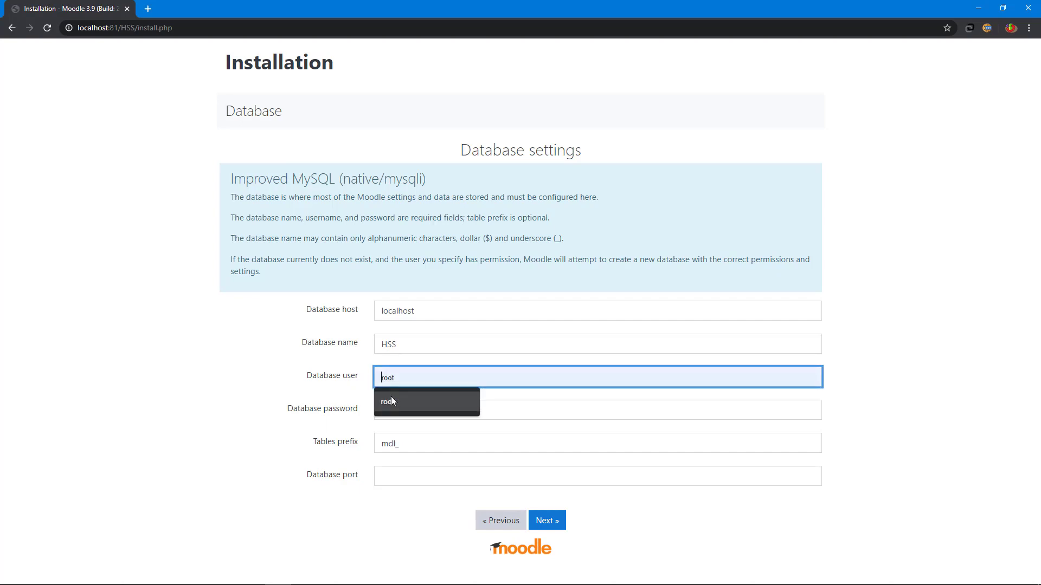
click(393, 402)
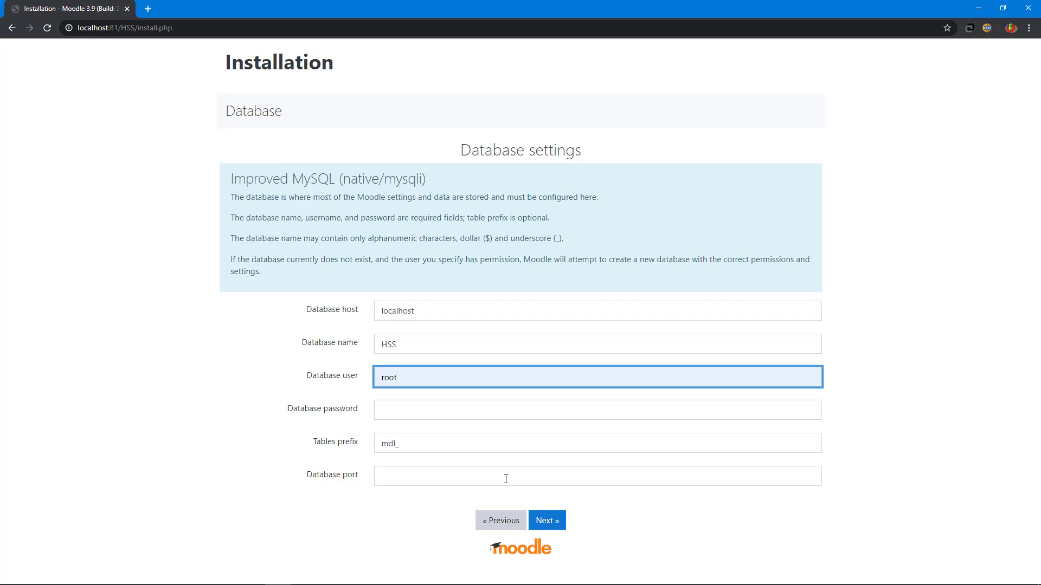
click(550, 524)
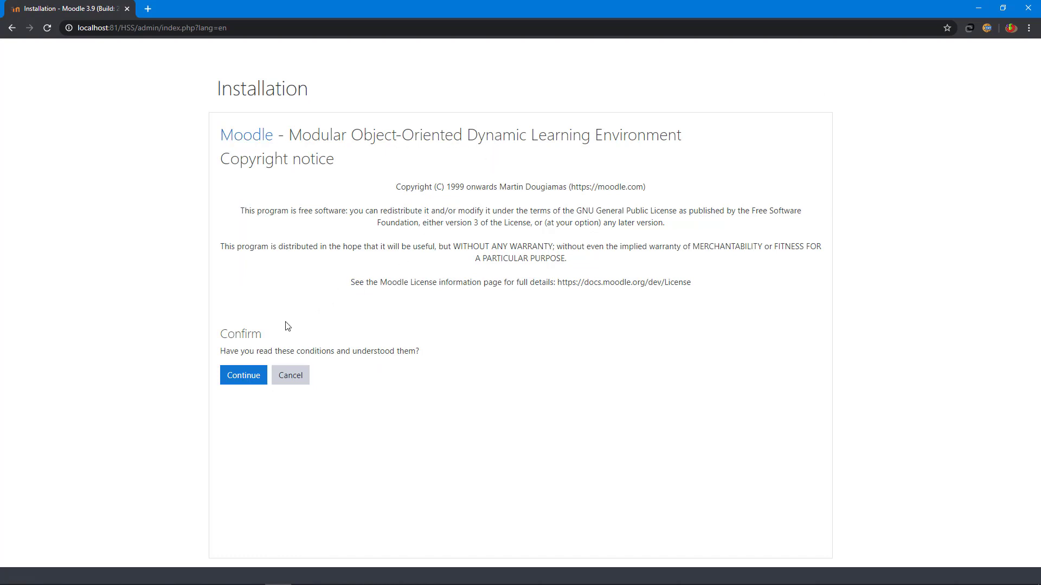
Step: Accept the copyright notice, review the server checks, and continue to the plugin installation
click(242, 384)
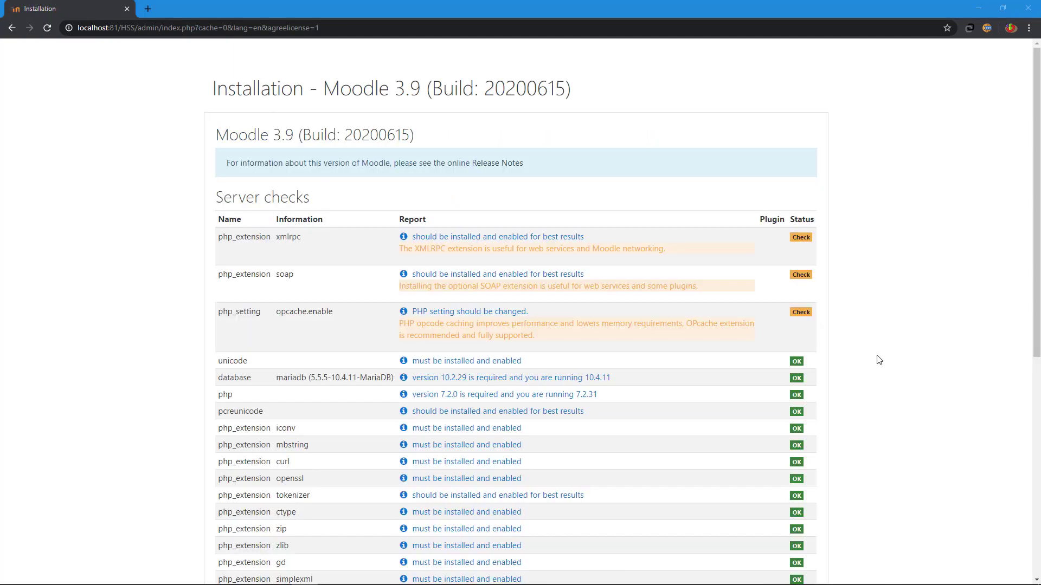
scroll(878, 360, down, 7)
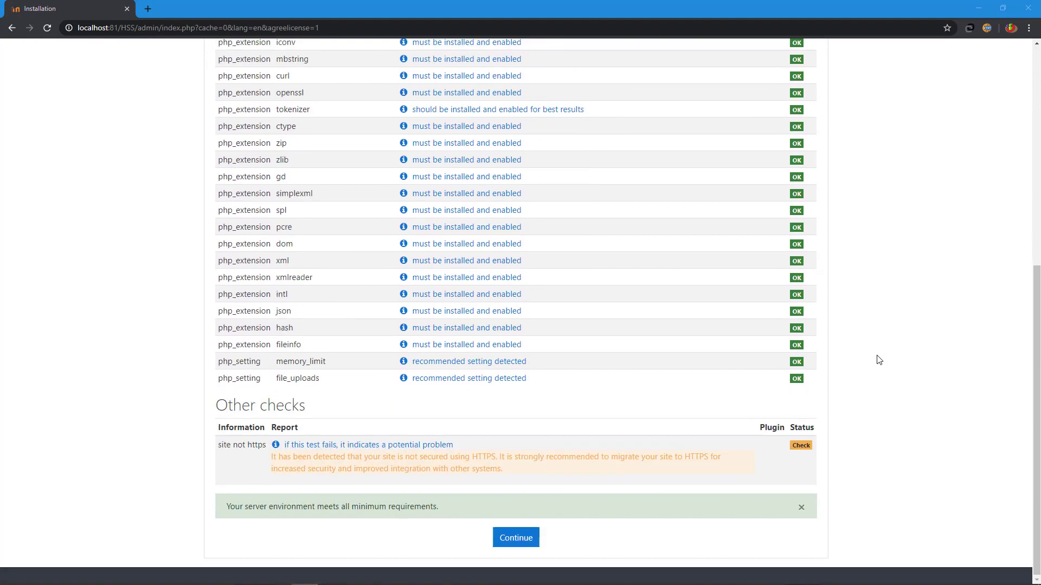
scroll(879, 360, up, 6)
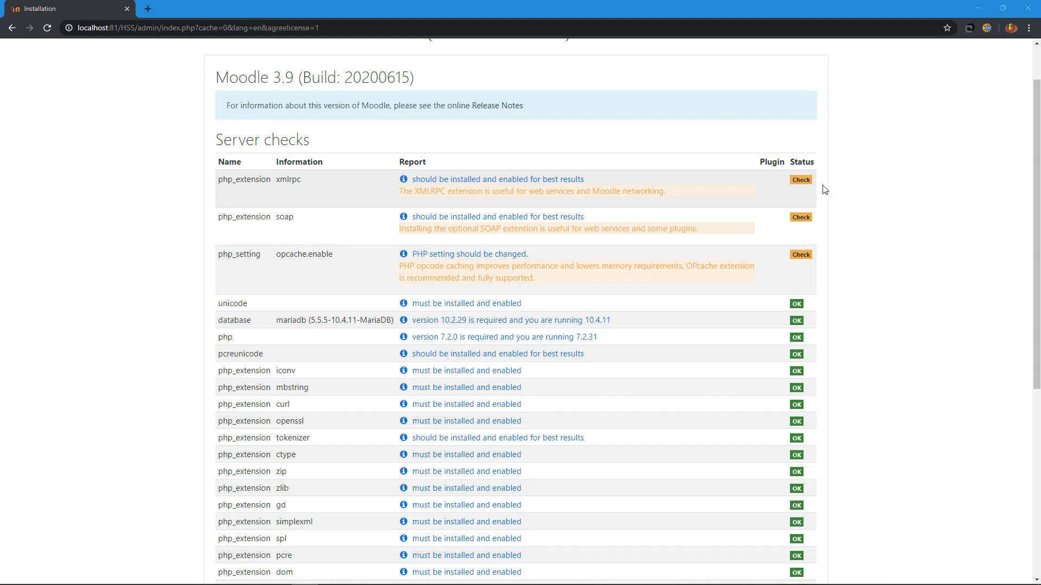
scroll(823, 190, down, 6)
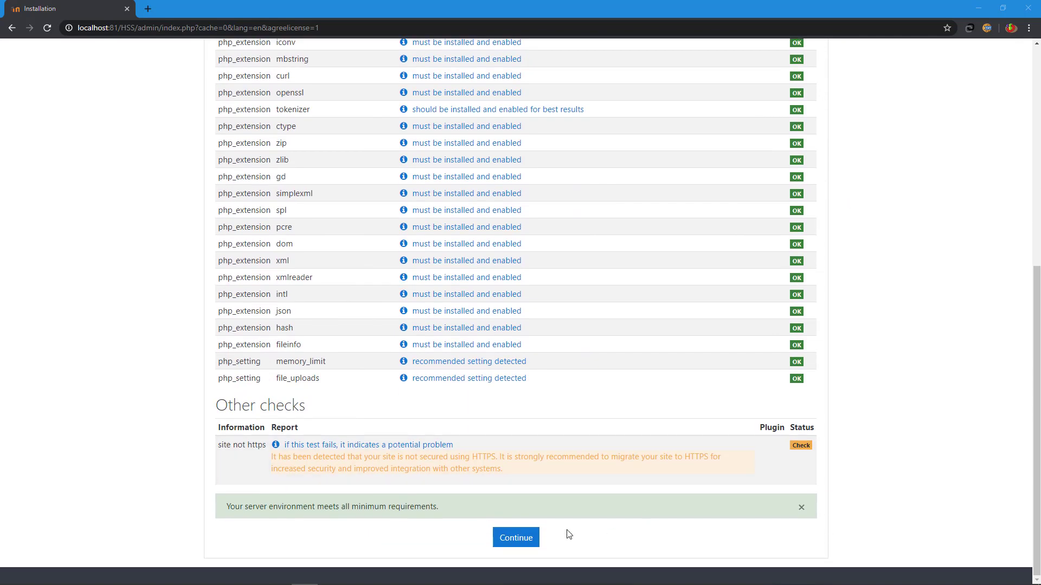
click(529, 540)
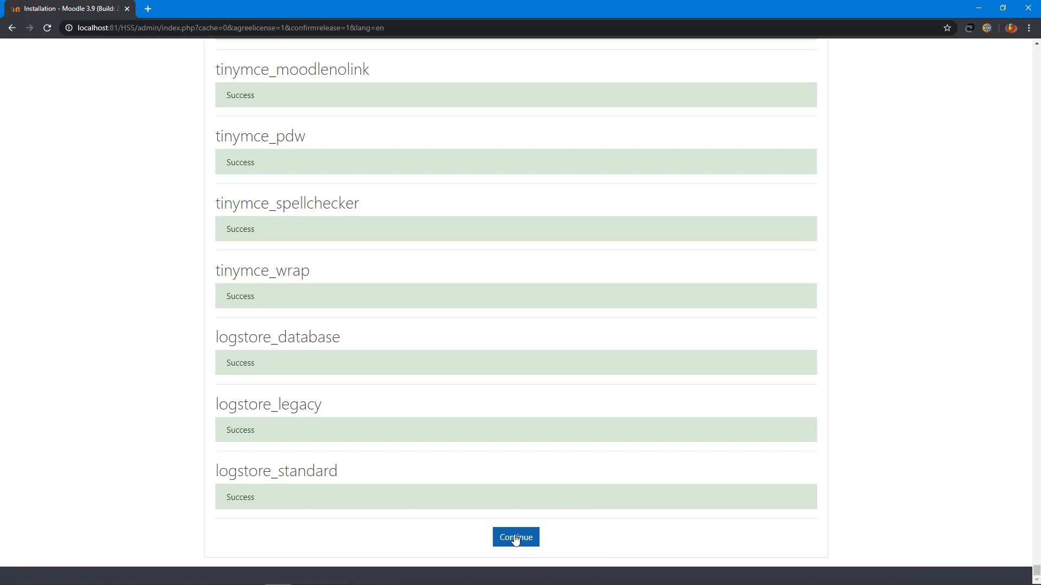
Step: Continue from the plugin list to the administrator account setup form and scroll through it
click(515, 538)
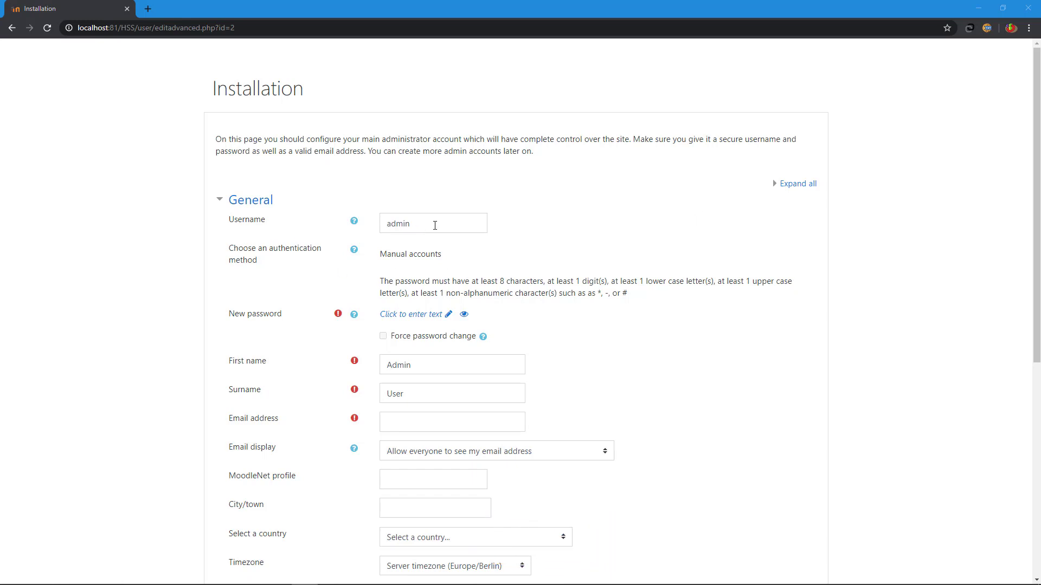
scroll(564, 235, down, 2)
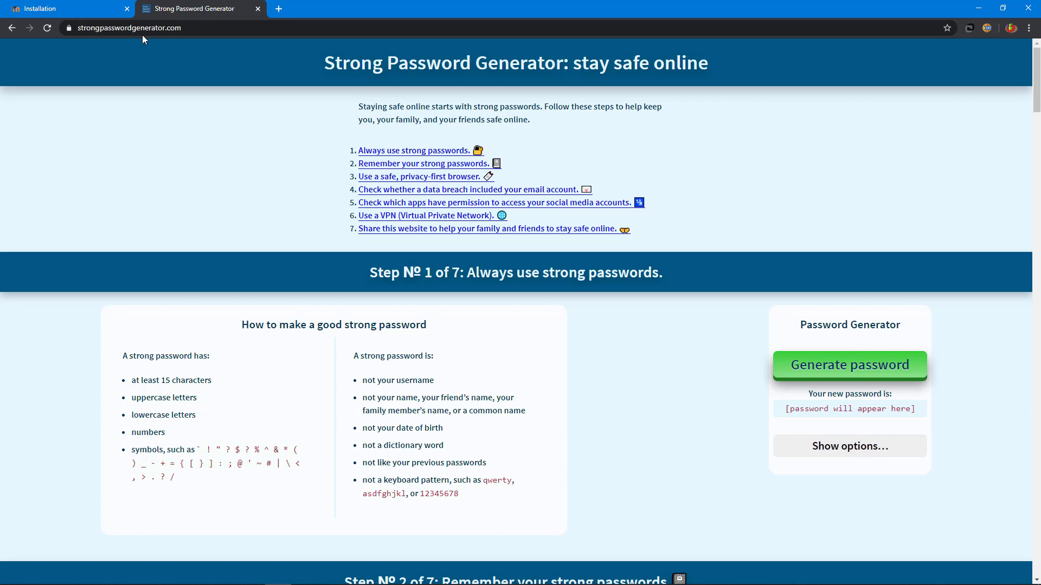
Step: Generate a strong password, copy it, and return to the Moodle installation tab
click(857, 369)
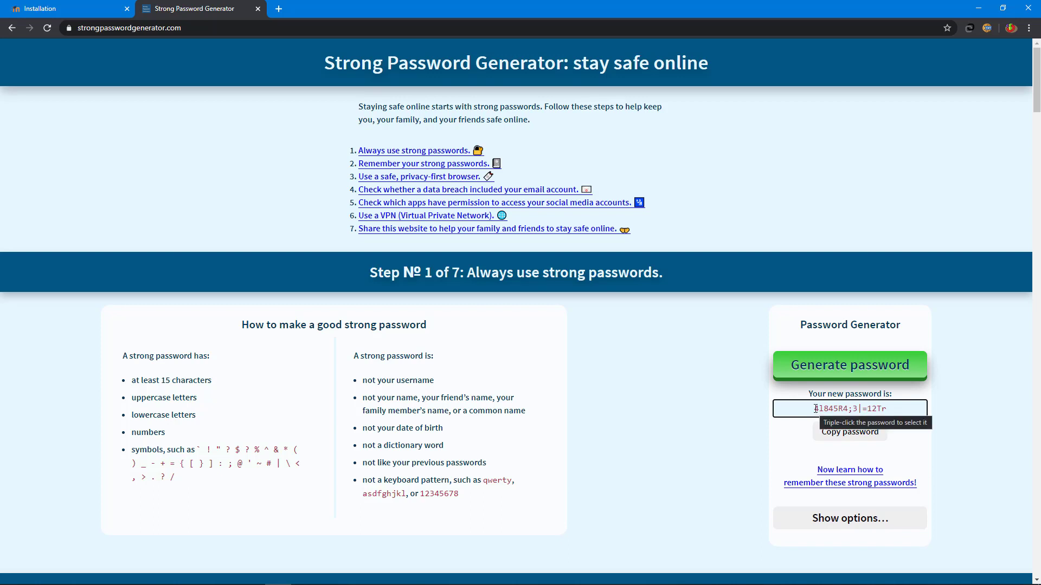
drag(815, 412, 912, 416)
click(838, 437)
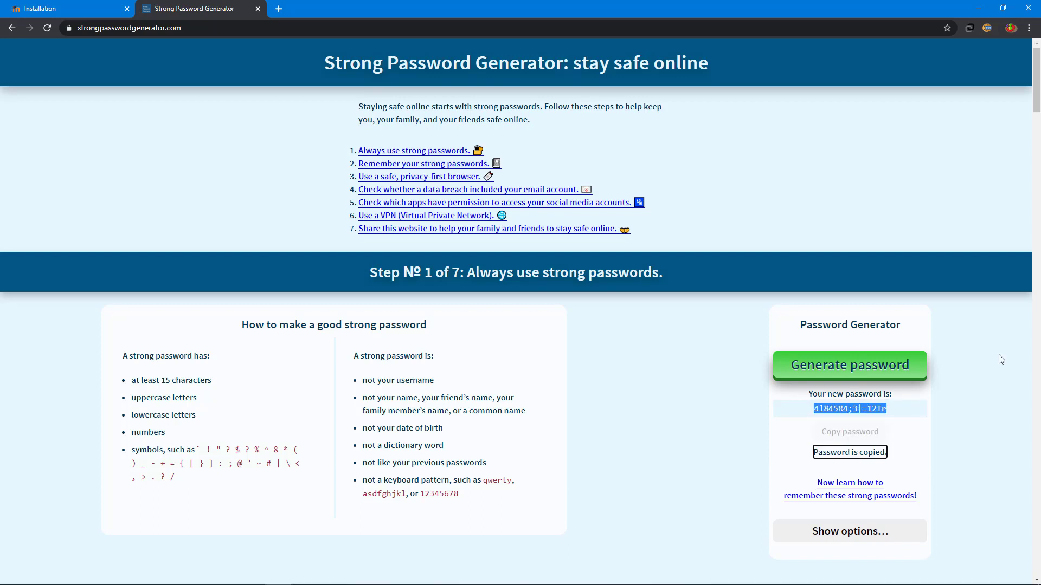
click(95, 6)
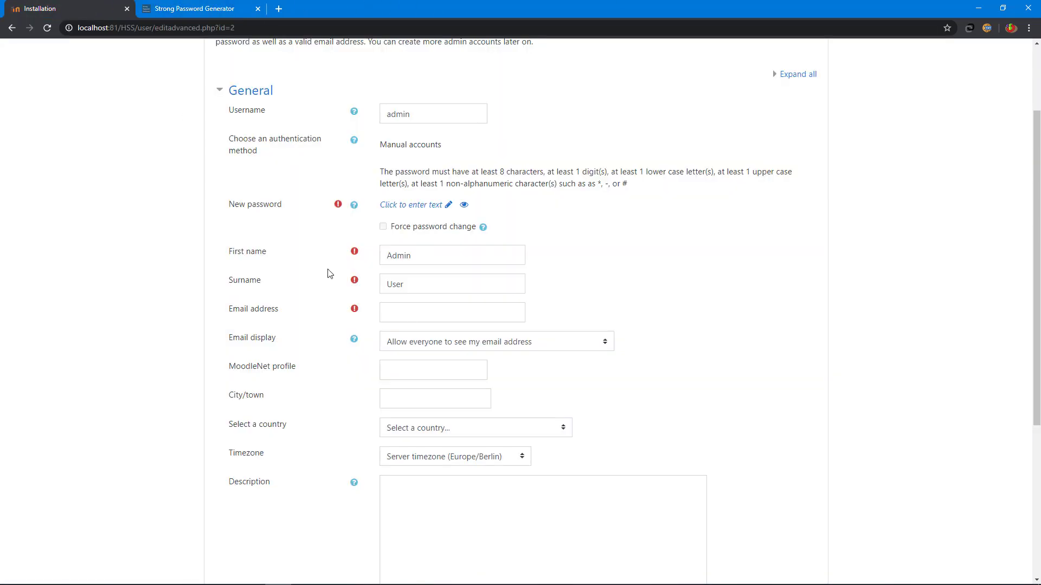
Step: Enter the admin password and replace the default Admin User name with the administrator's name
click(410, 205)
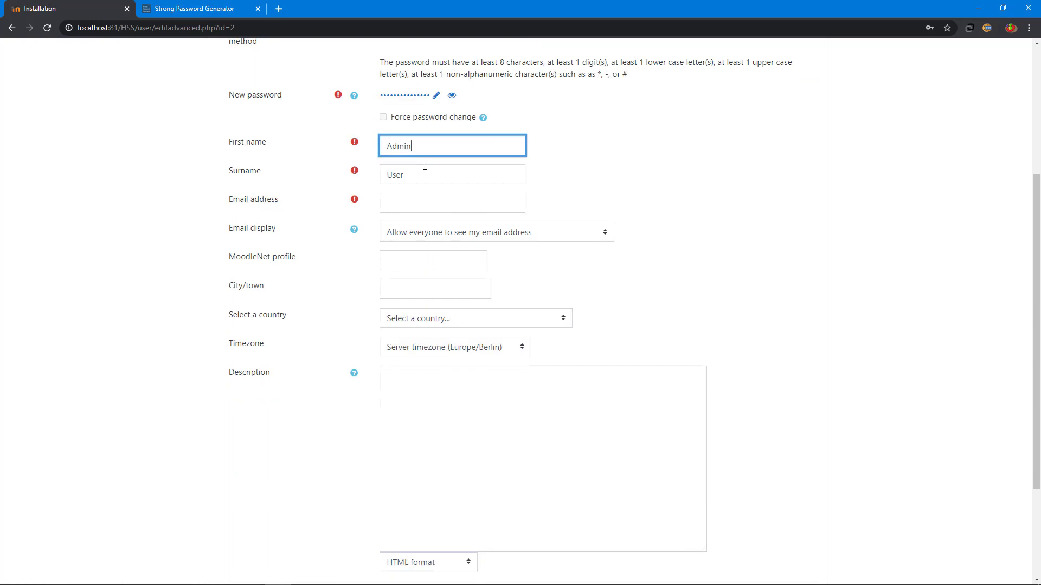
drag(421, 147, 366, 146)
text(sakthi)
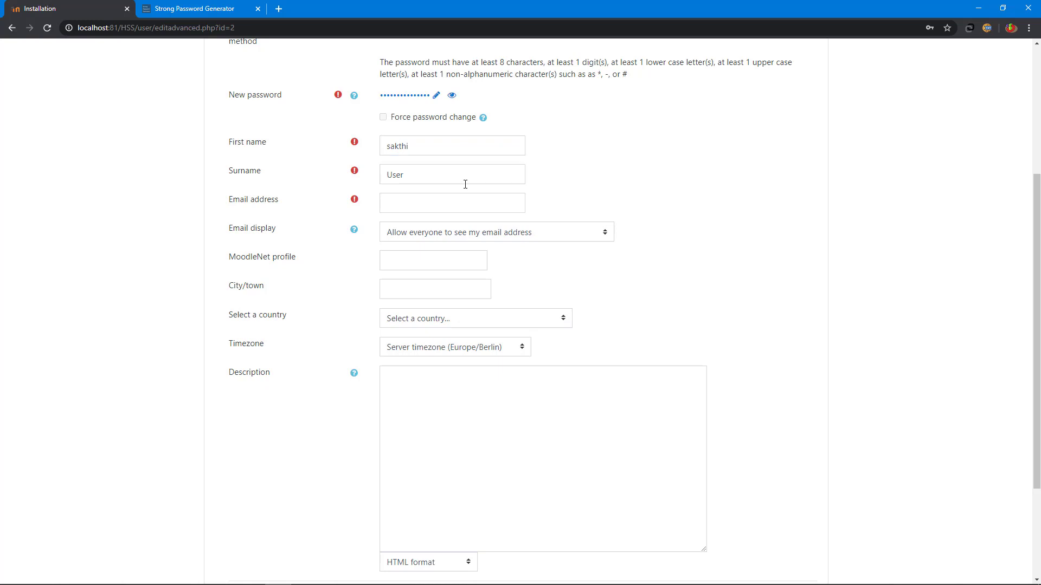
click(464, 182)
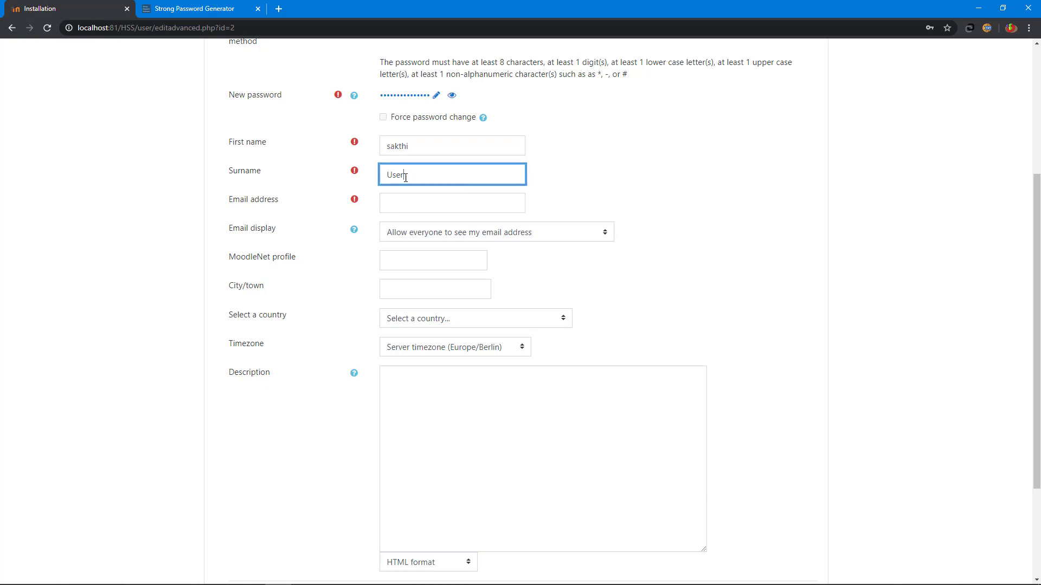
drag(405, 177, 373, 179)
text(velavan)
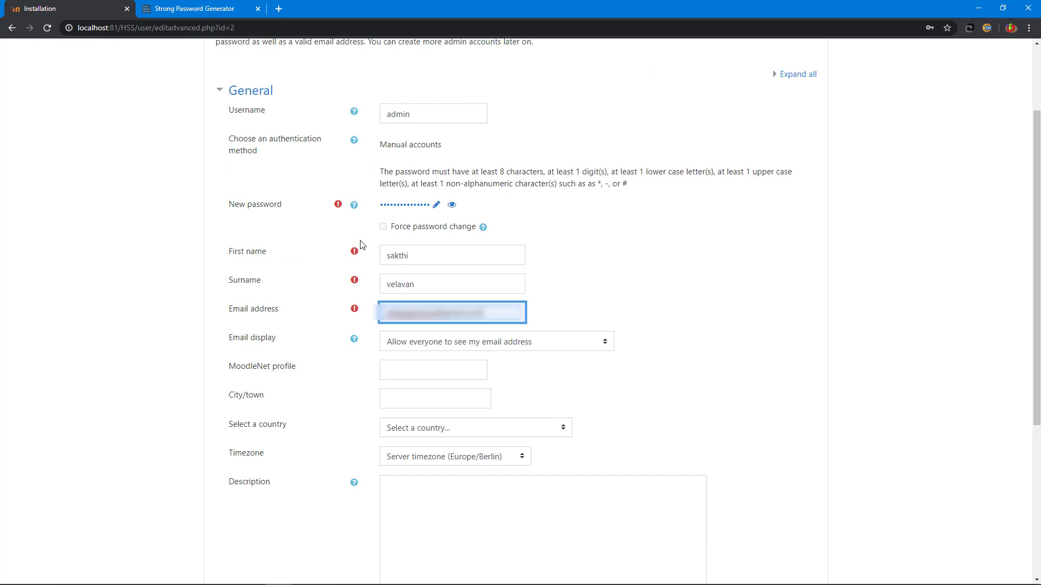
Step: Set city Thiruvannamalai, country India and timezone Asia/Kolkata
scroll(425, 294, down, 2)
click(425, 294)
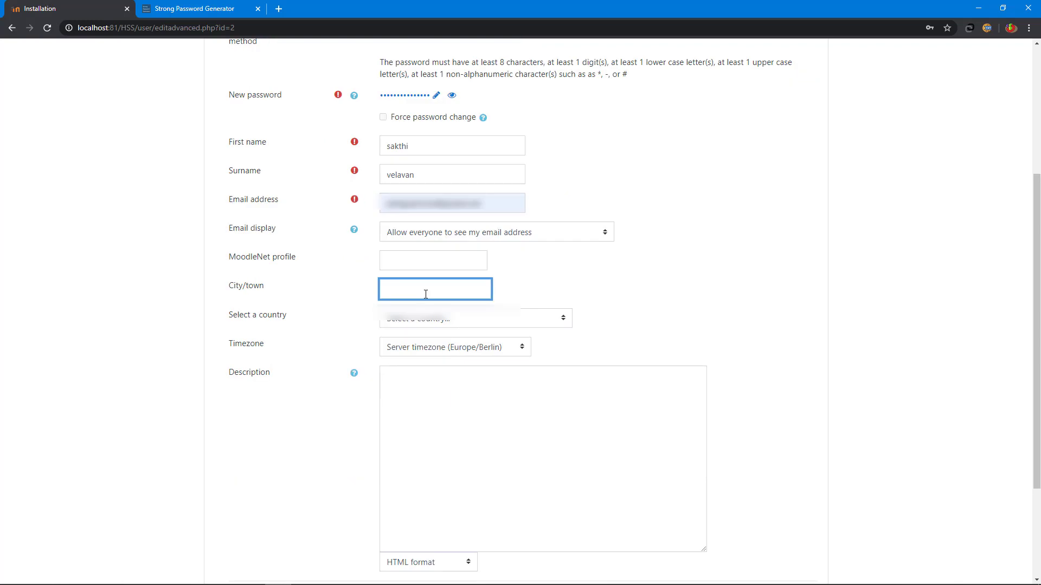
text(Thiruvannamalai)
click(415, 320)
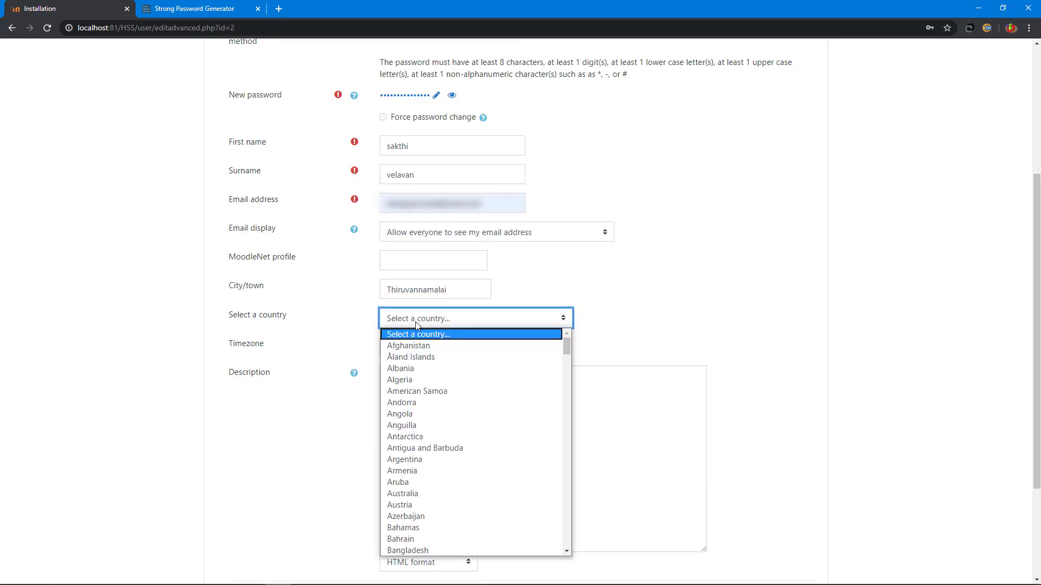
click(607, 303)
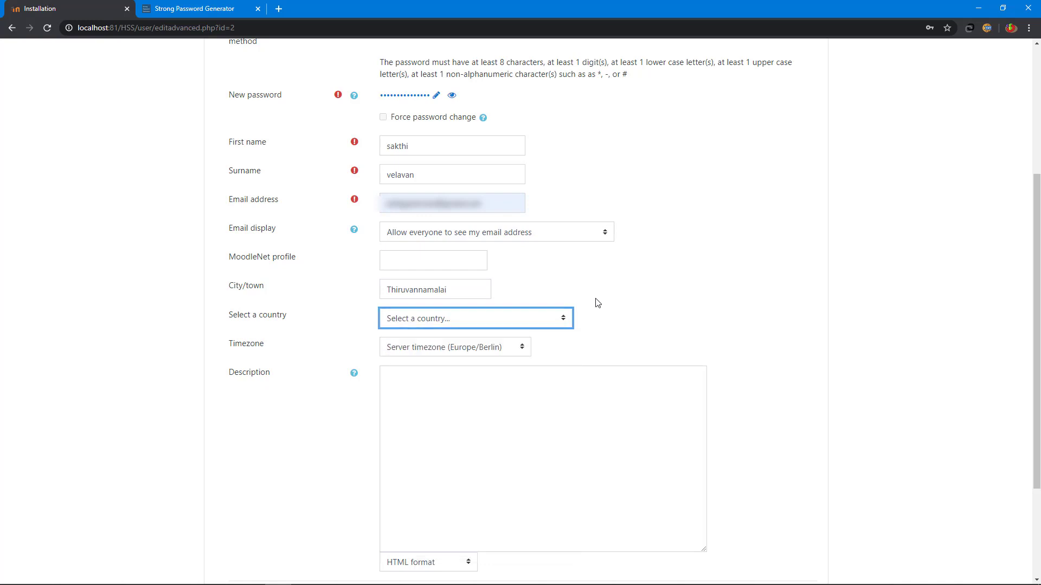
click(418, 320)
scroll(422, 406, down, 15)
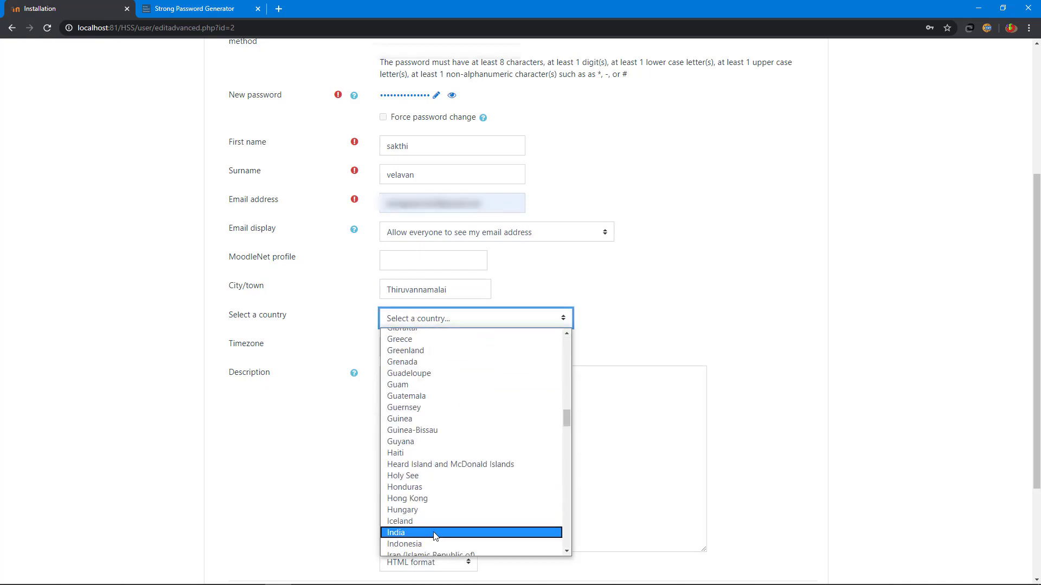
click(401, 532)
scroll(716, 433, down, 3)
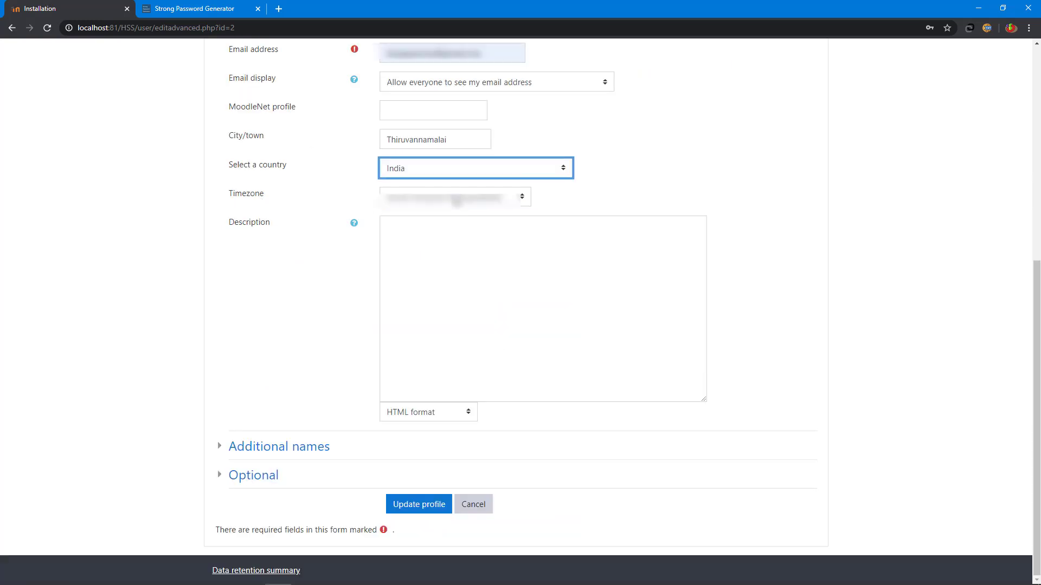
click(455, 201)
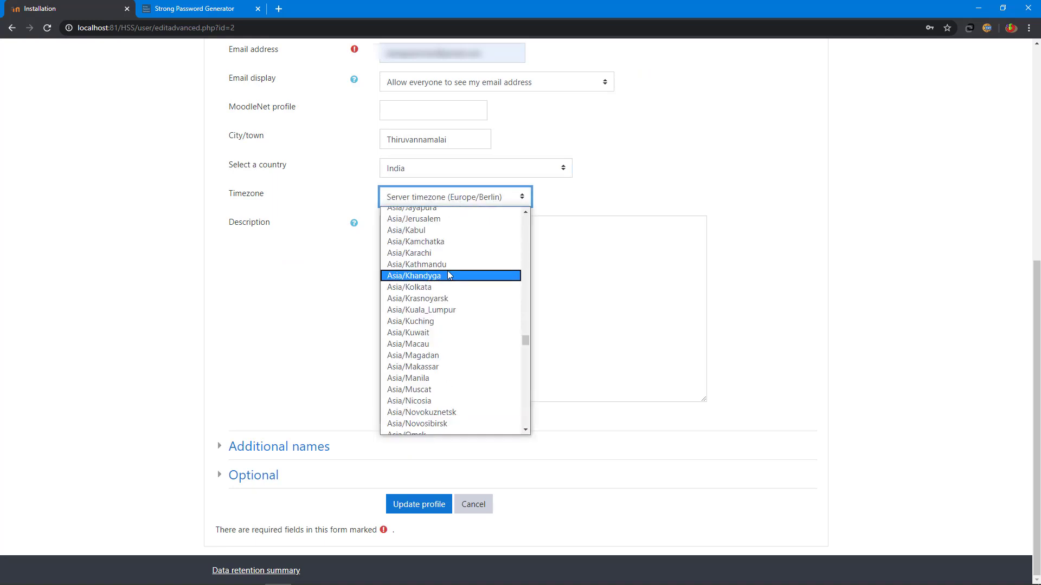
click(442, 287)
Step: Describe the administrator as the first admin user, then expand Additional names and Optional
click(477, 273)
text(sa)
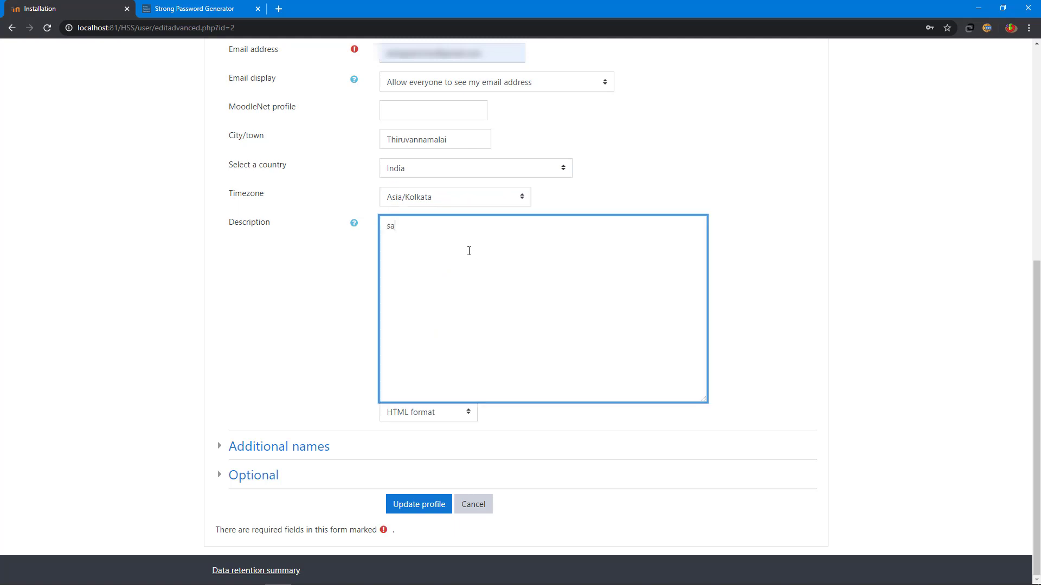
text(akthivelav)
key(BackSpace)
key(BackSpace)
key(BackSpace)
key(BackSpace)
key(BackSpace)
text(velavan is a first admin user)
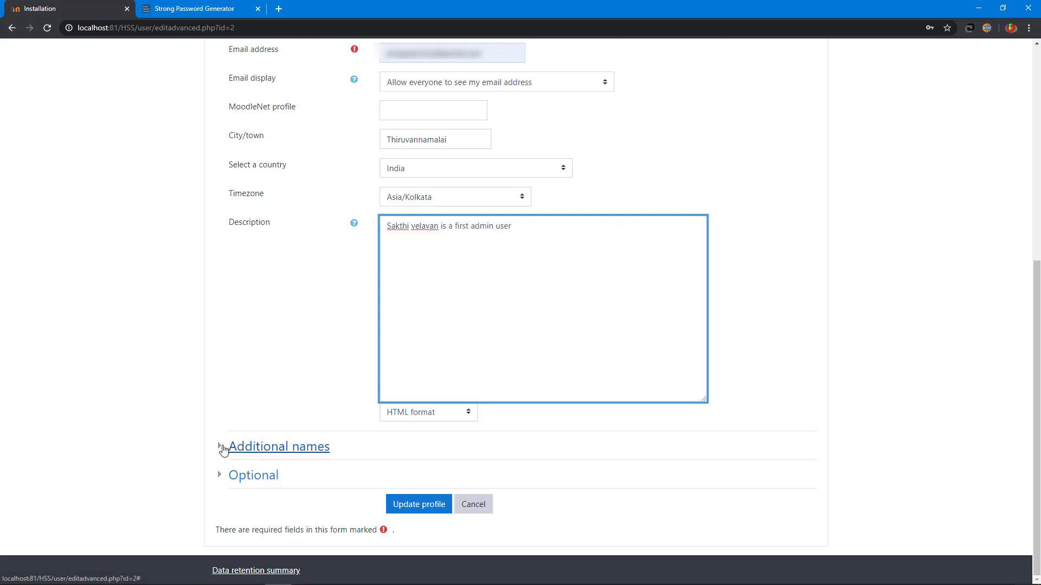
click(221, 449)
scroll(381, 437, down, 2)
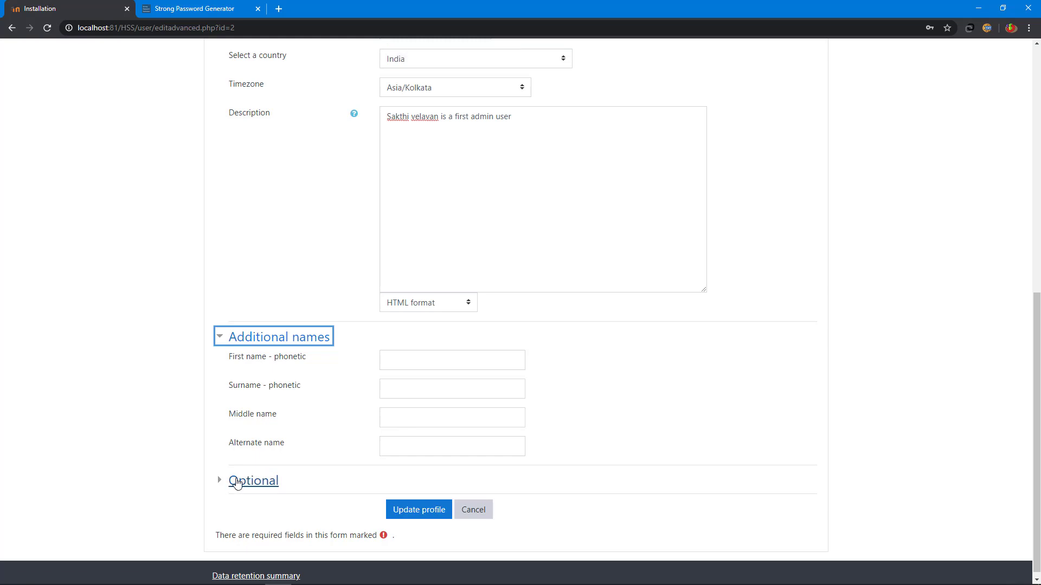
click(224, 481)
scroll(333, 444, down, 3)
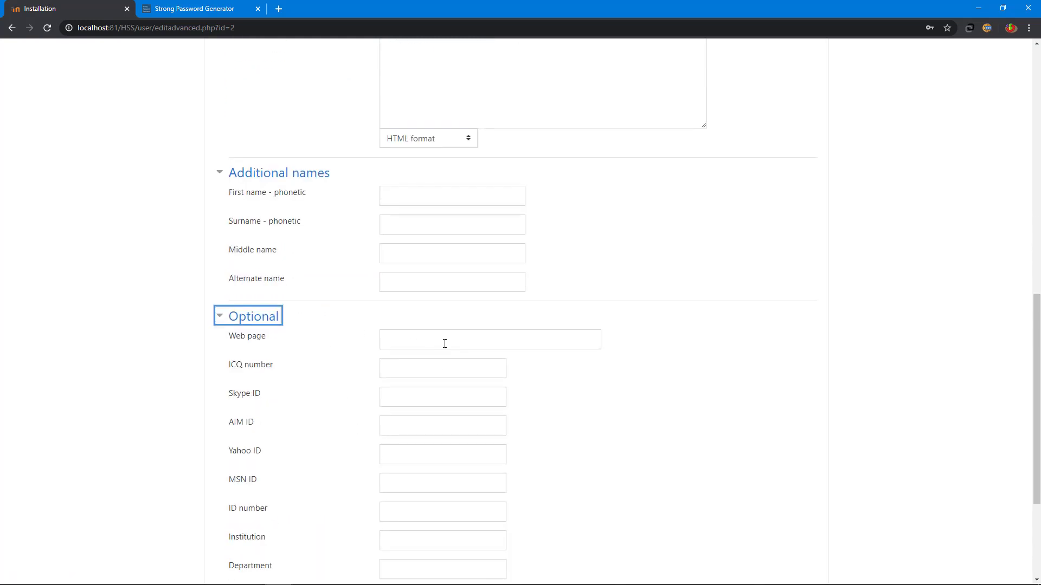
scroll(448, 387, down, 2)
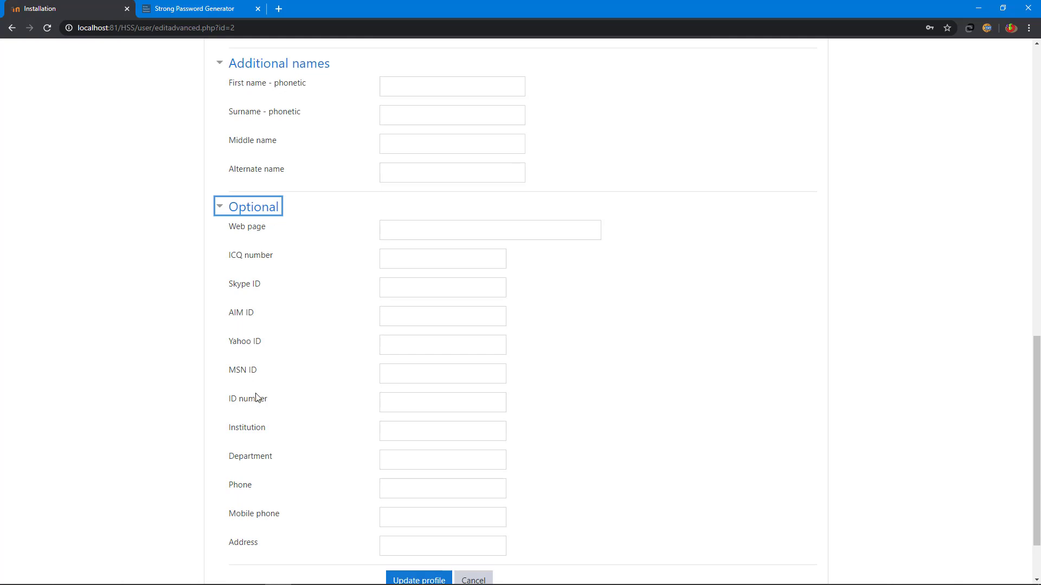
scroll(430, 376, down, 2)
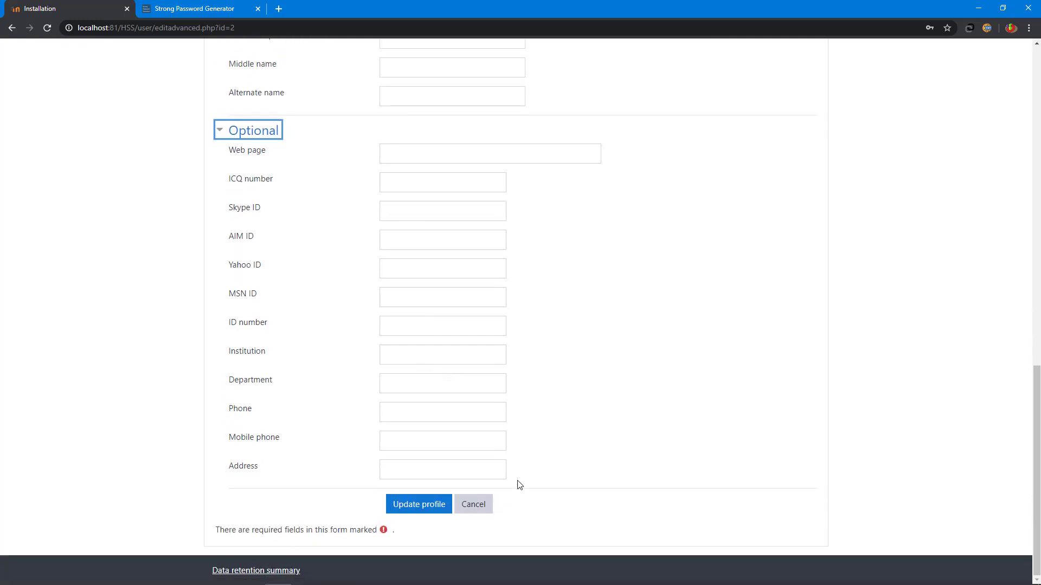
Step: Save the admin profile and name the site Higher Secondary School, short name HSS
click(410, 511)
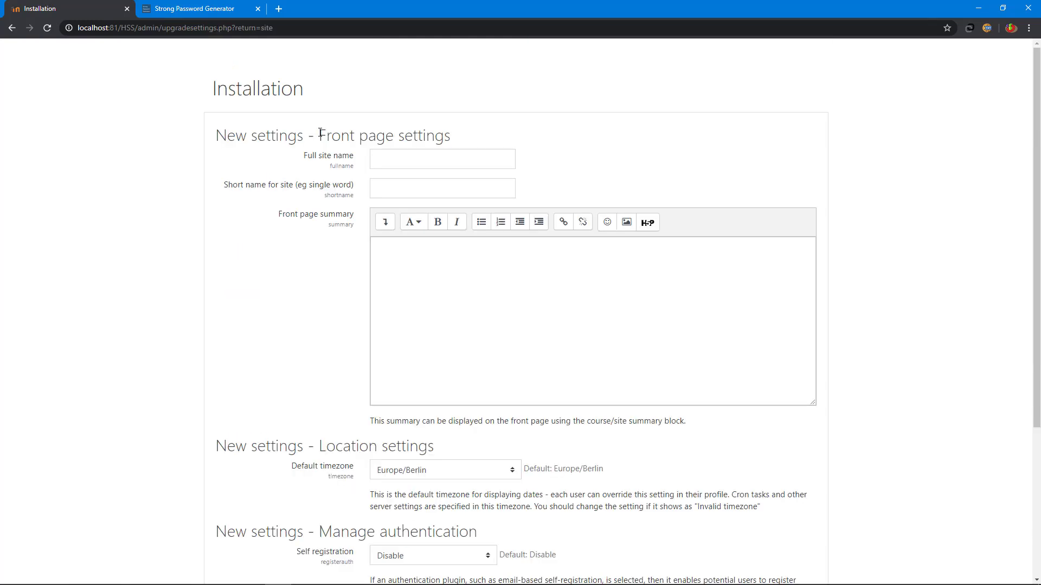
drag(320, 133, 486, 135)
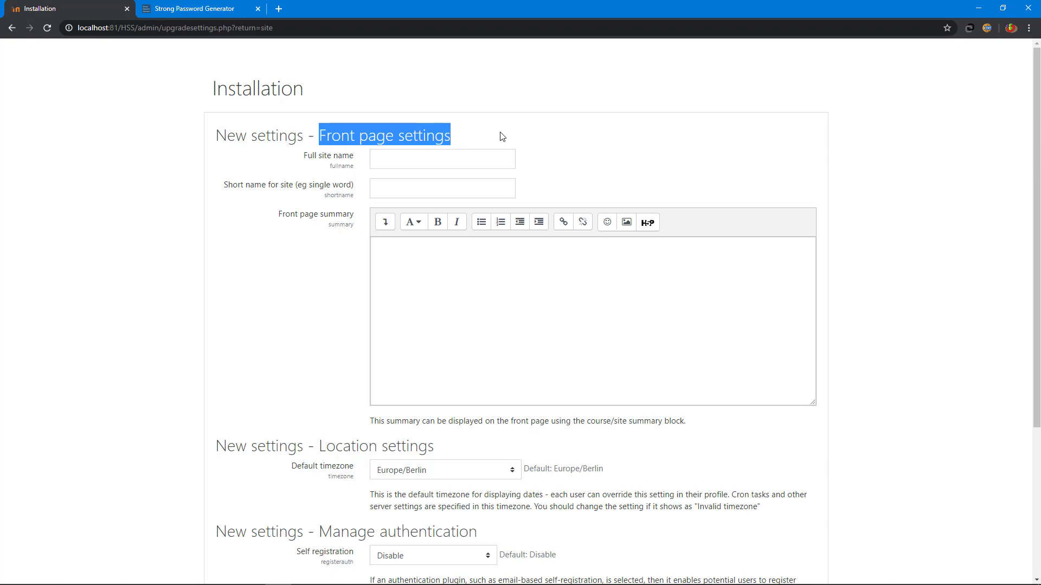
click(503, 156)
text(H)
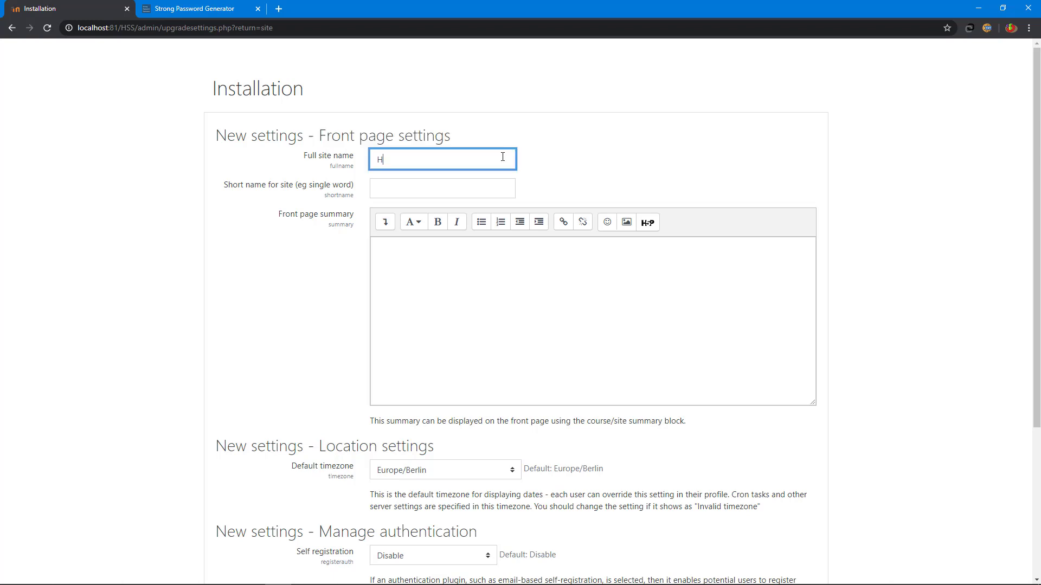
text(igher)
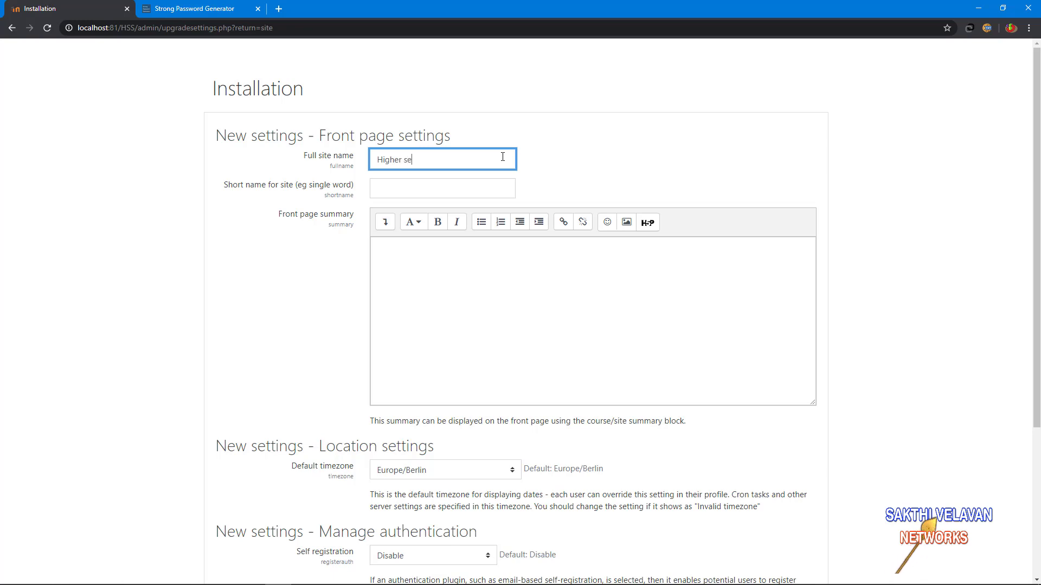
text( Secondary School)
key(Tab)
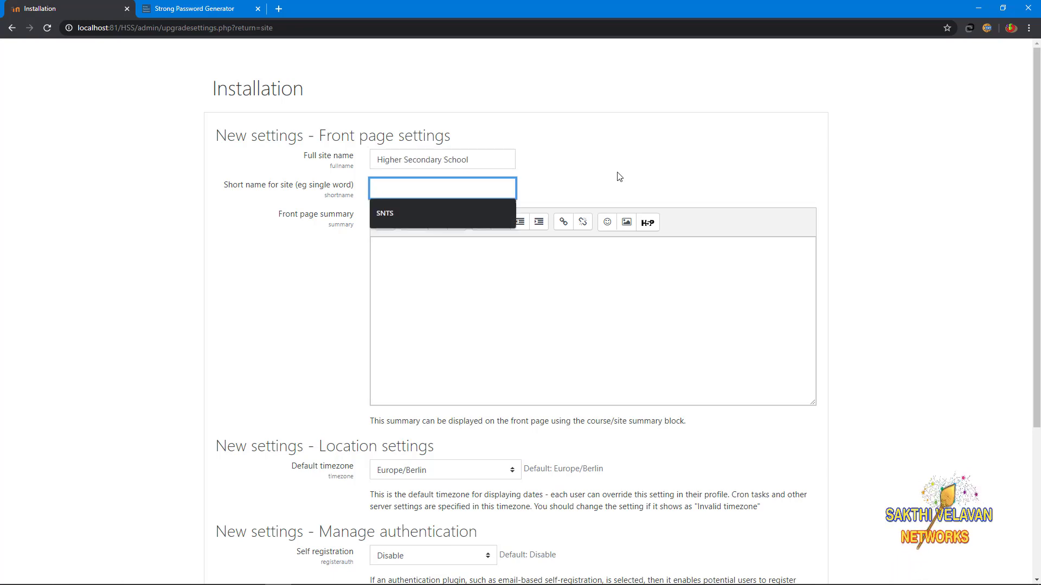
text(HSS)
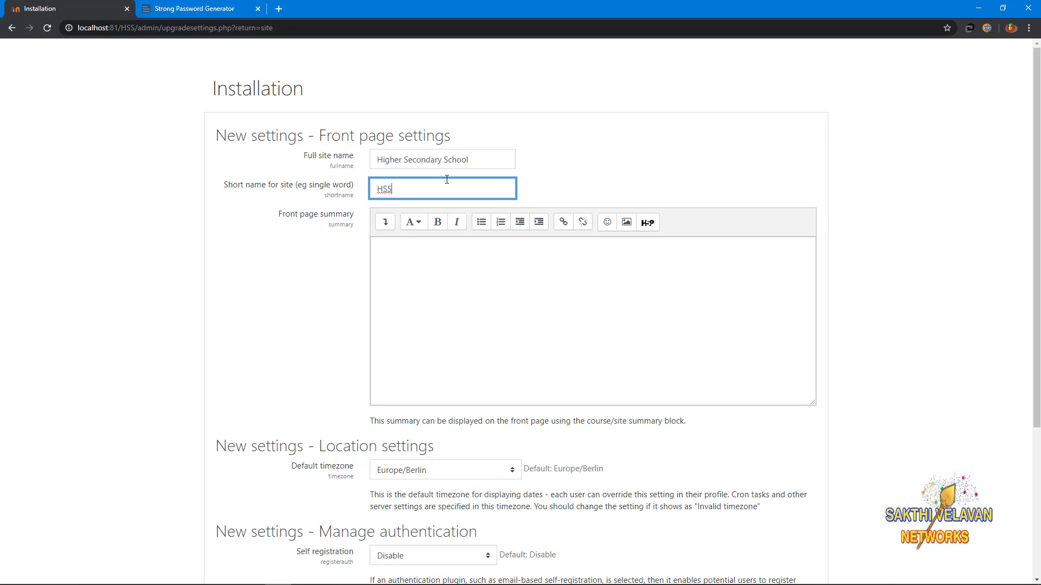
Step: Paste the bulleted subject list into the front page summary
scroll(450, 217, down, 1)
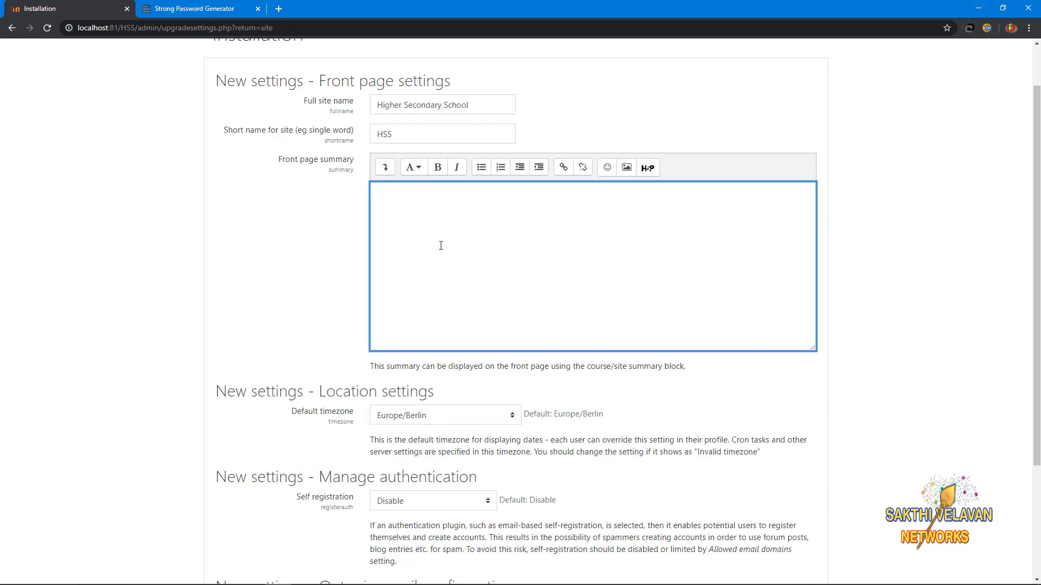
click(396, 204)
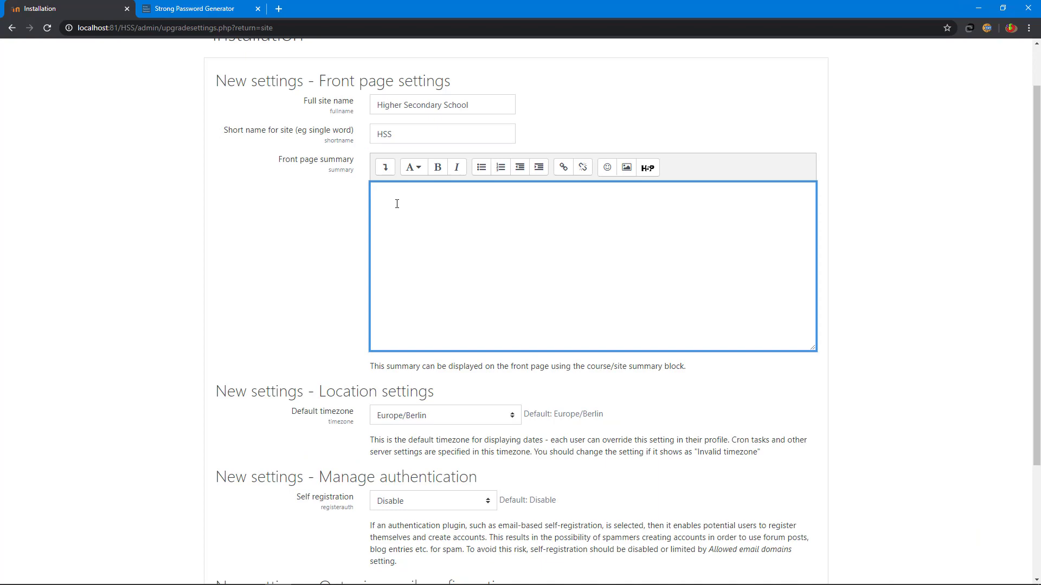
scroll(407, 320, up, 1)
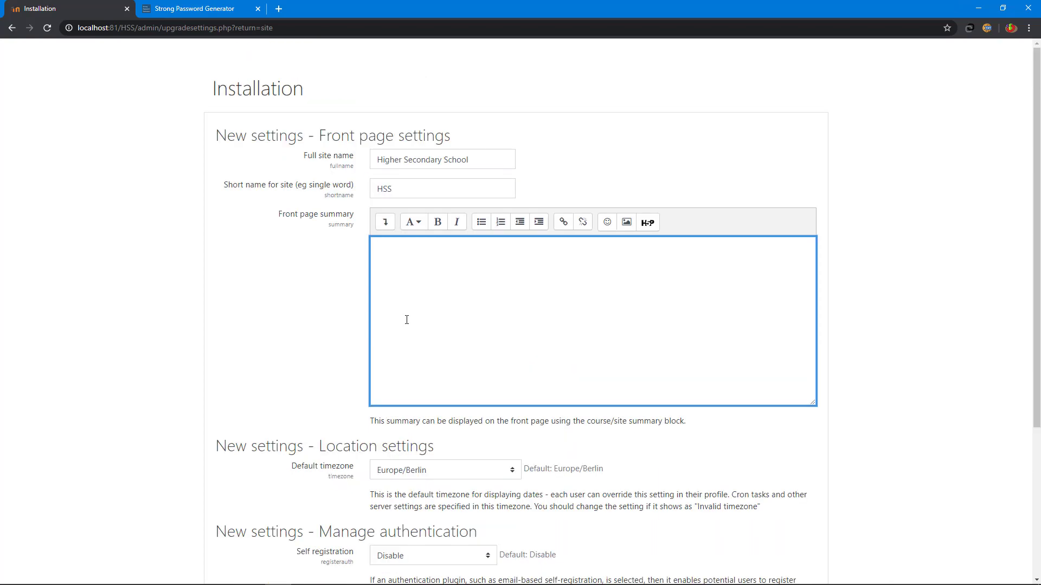
key(ctrl+v)
scroll(379, 292, down, 4)
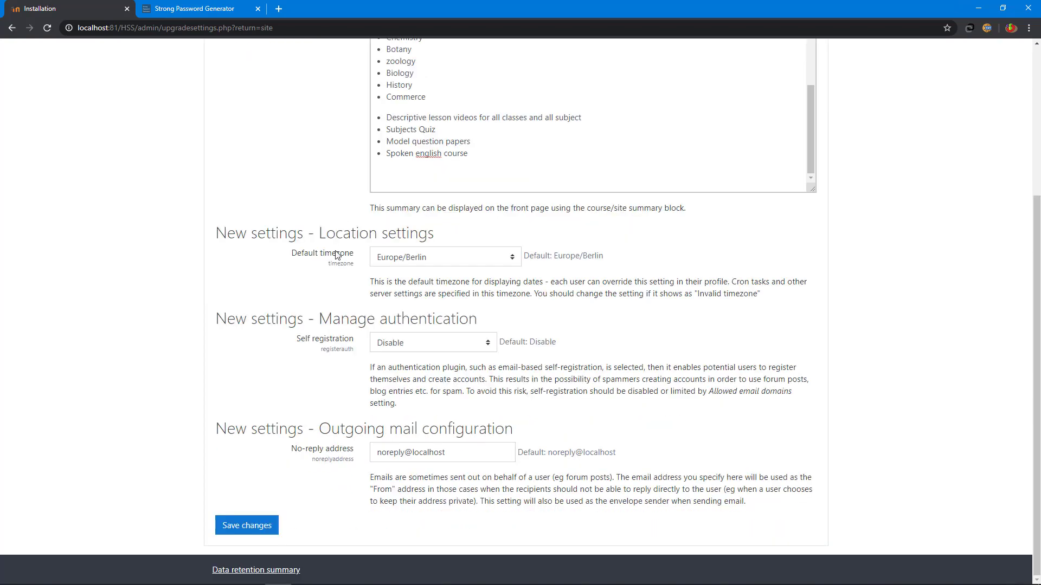
Step: Set default timezone Asia/Kolkata, keep self-registration disabled, and use hss.in for the no-reply address
click(414, 259)
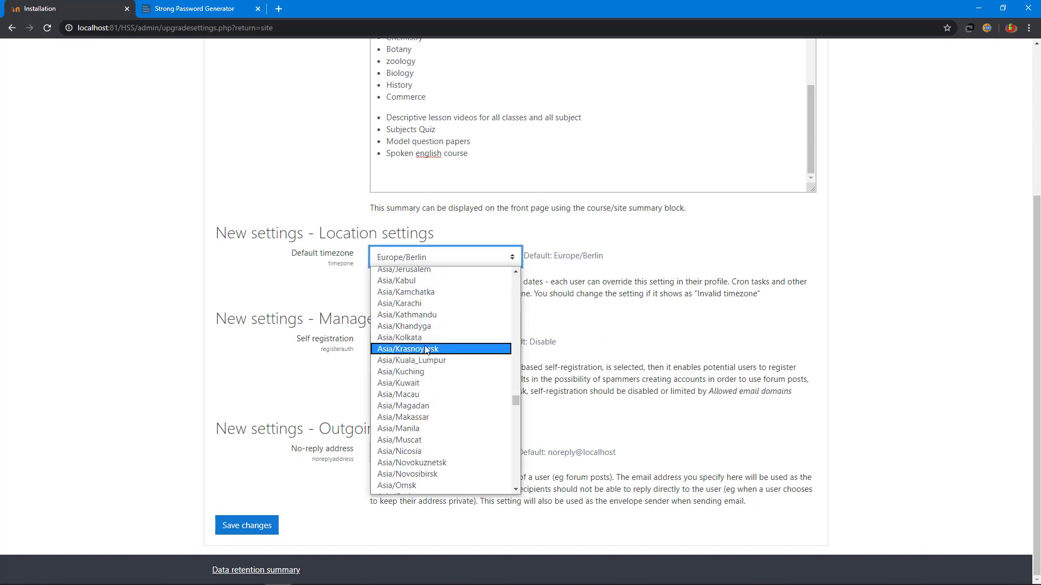
click(421, 338)
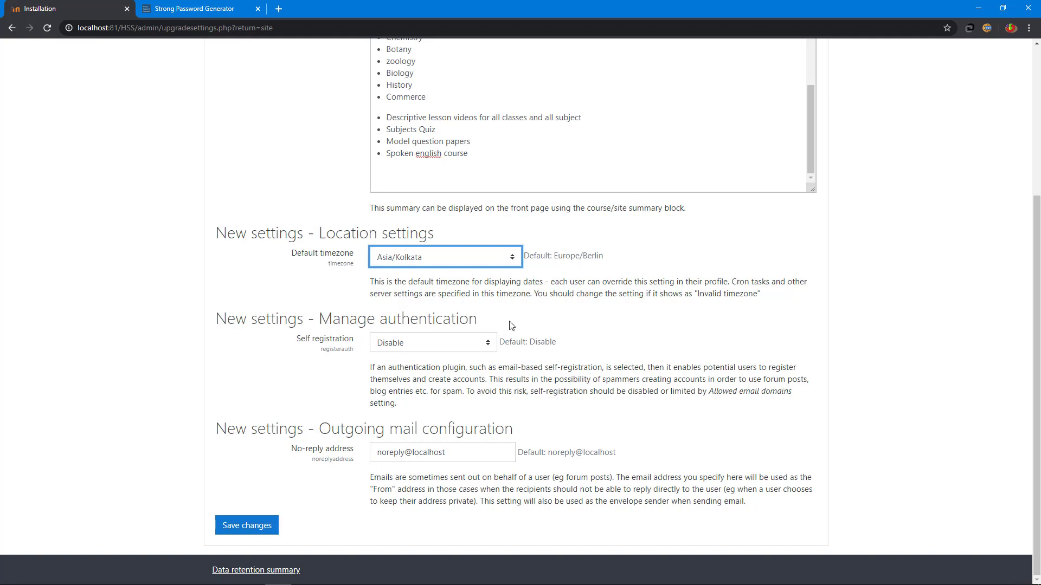
click(404, 344)
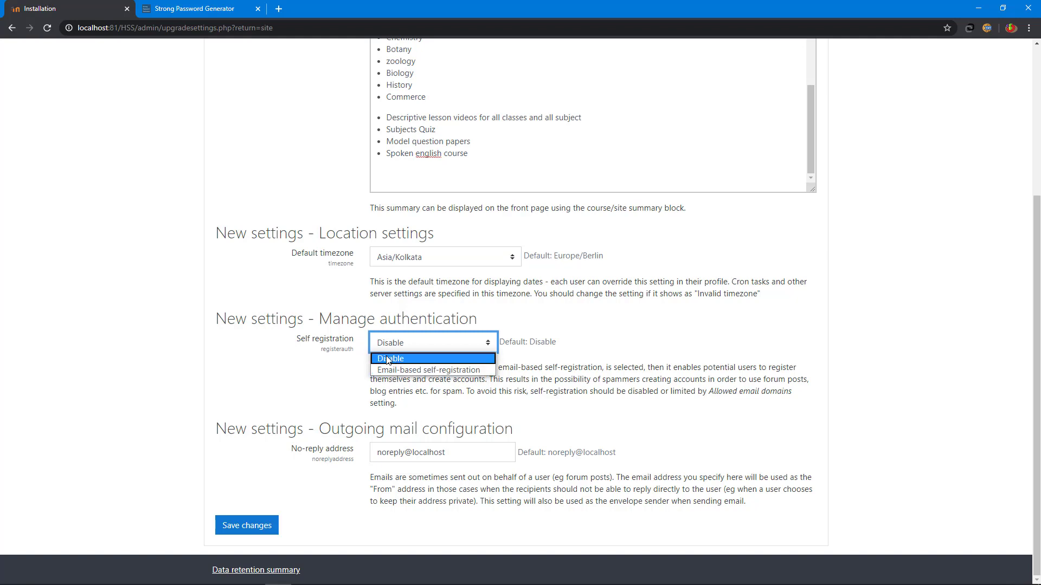
click(388, 360)
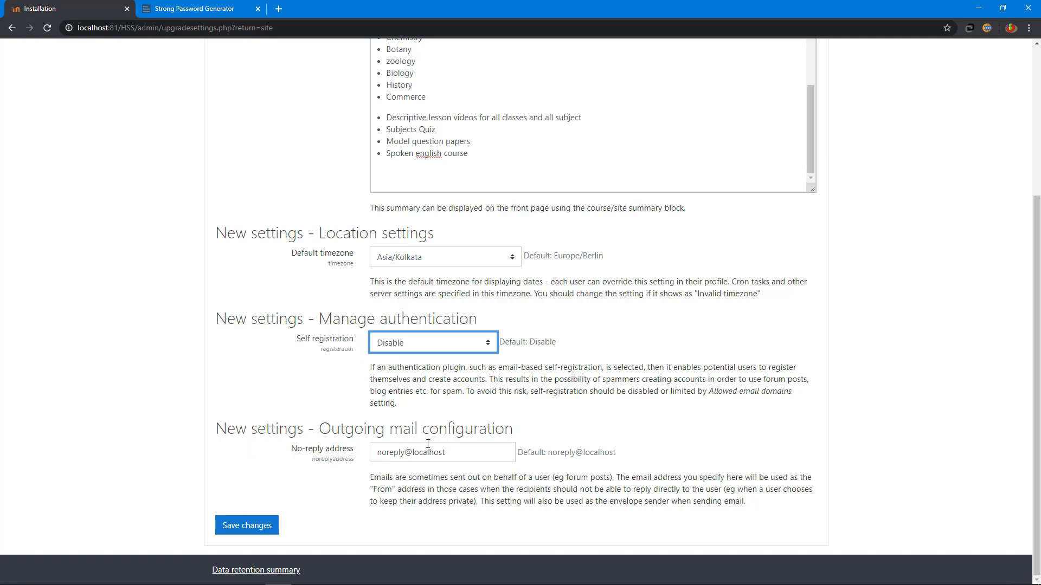
click(461, 444)
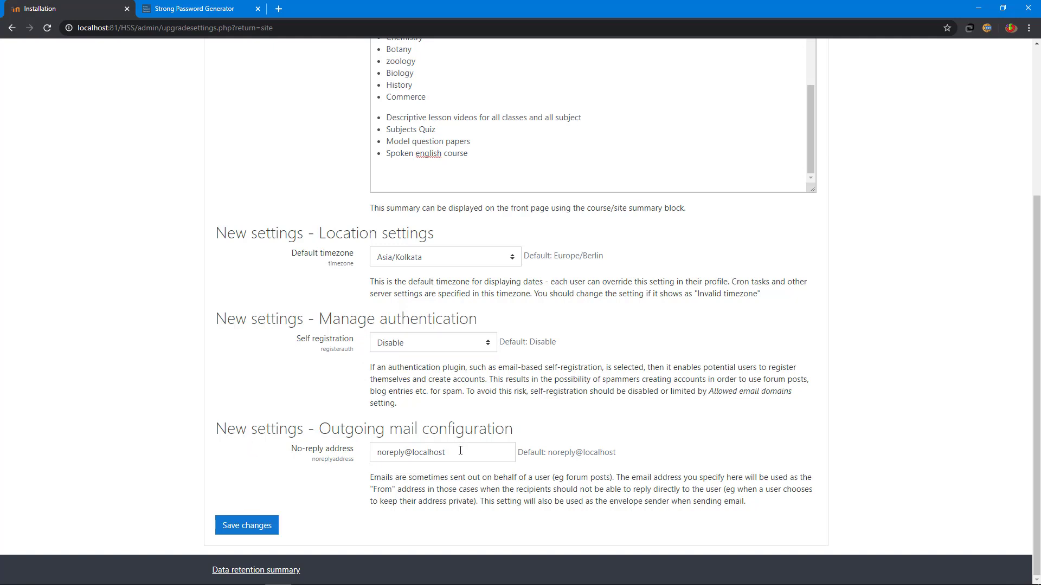
click(460, 451)
drag(460, 451, 410, 450)
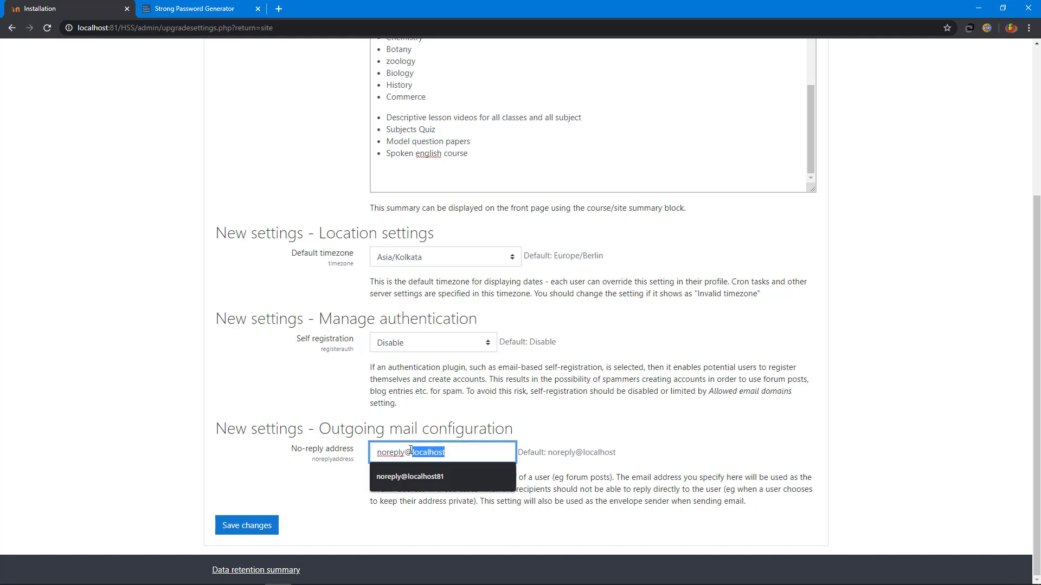
text(hss)
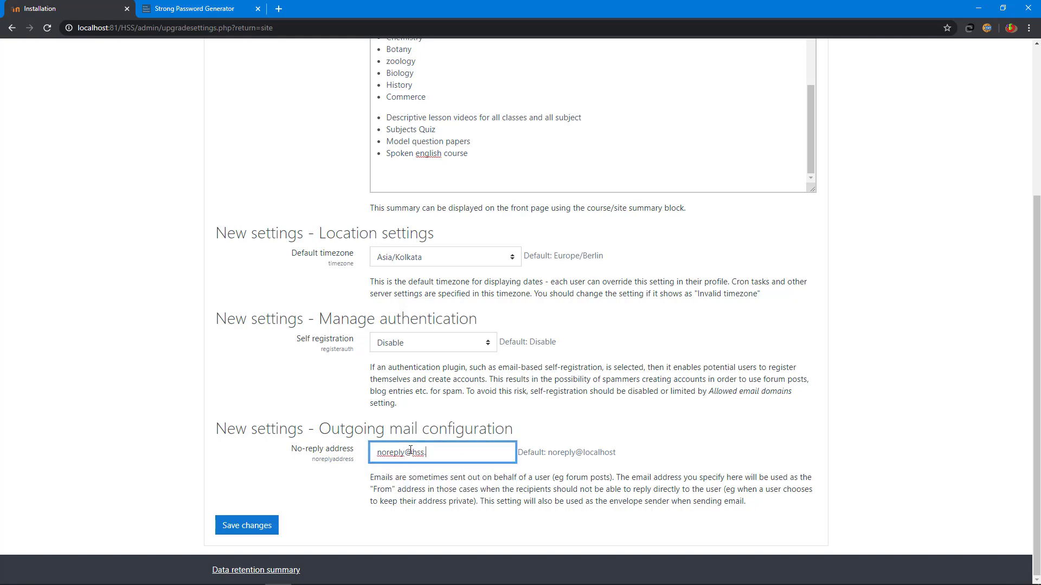
text(.in)
Step: Save the HSS site settings, log out from the user menu, and log back in as admin
click(251, 526)
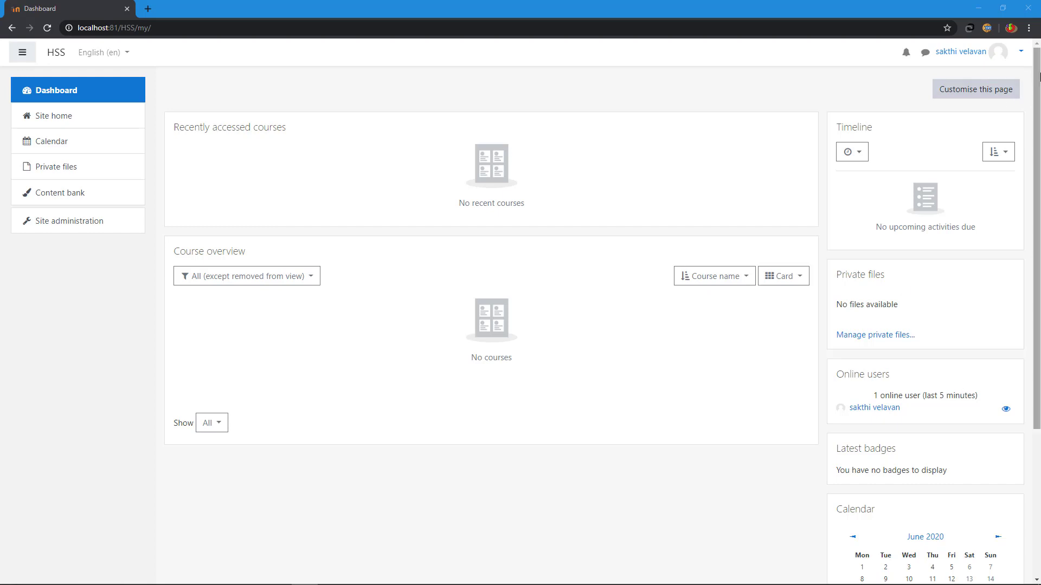
click(1007, 53)
click(974, 167)
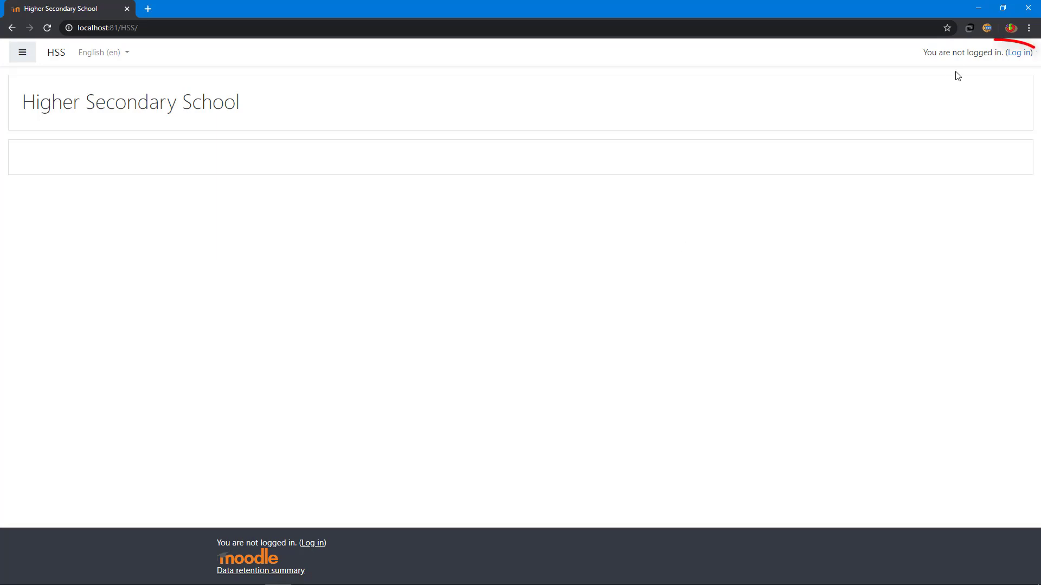
click(1021, 56)
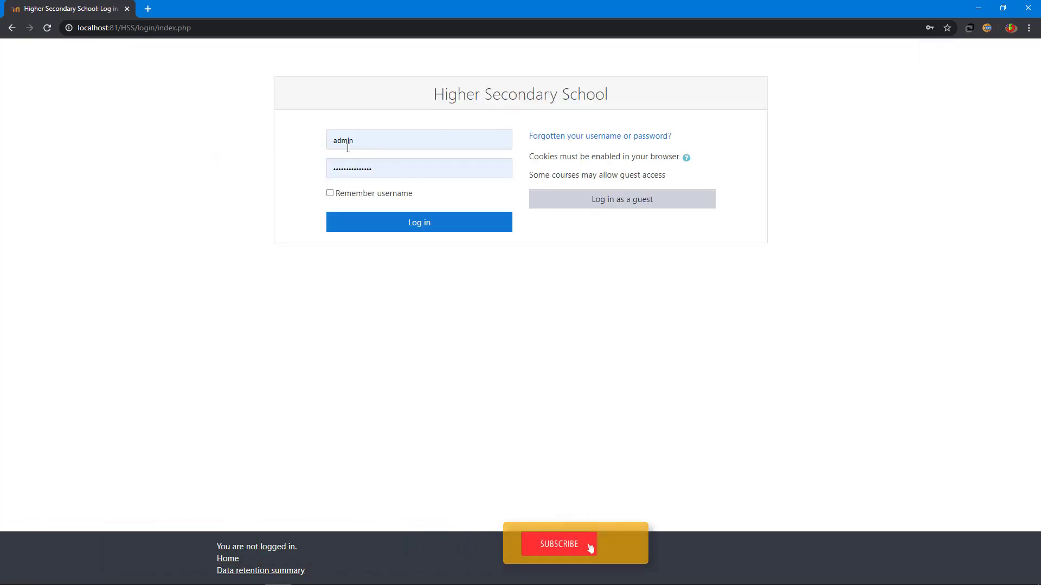
click(348, 177)
click(362, 227)
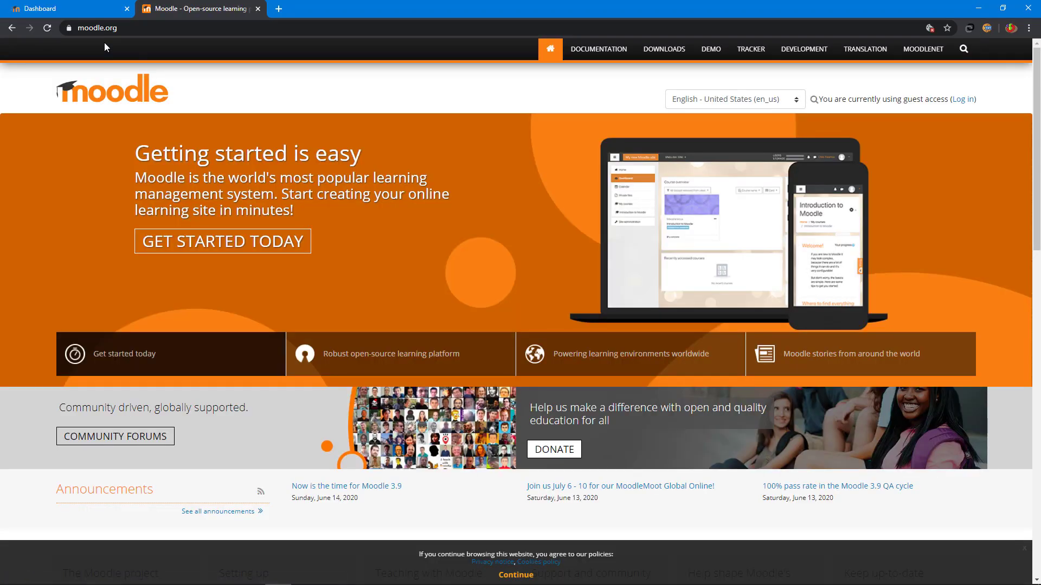
Step: Go to moodle.org's DEMO page and launch the Mount Orange School demo
click(711, 56)
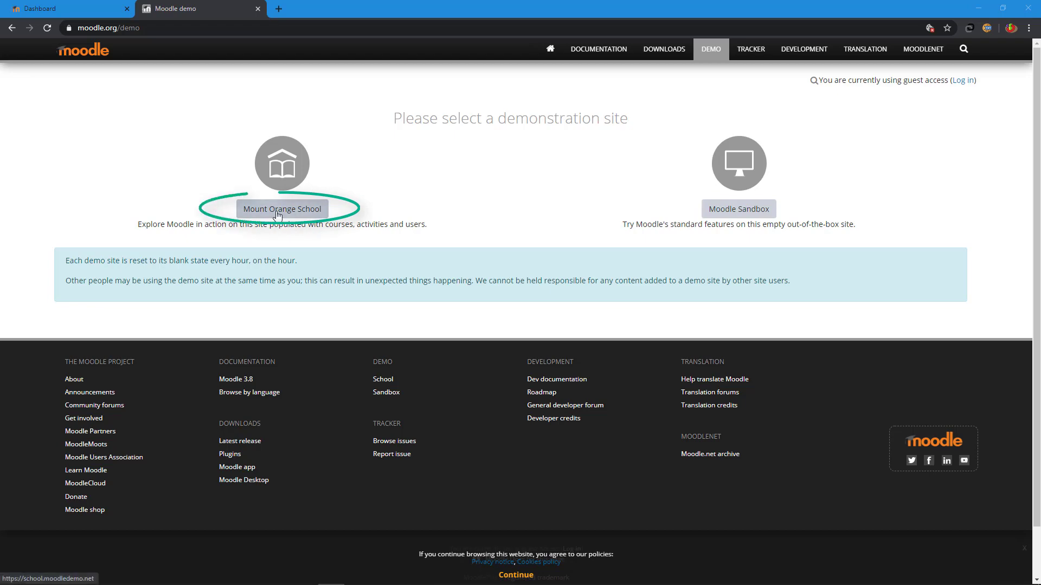
click(277, 213)
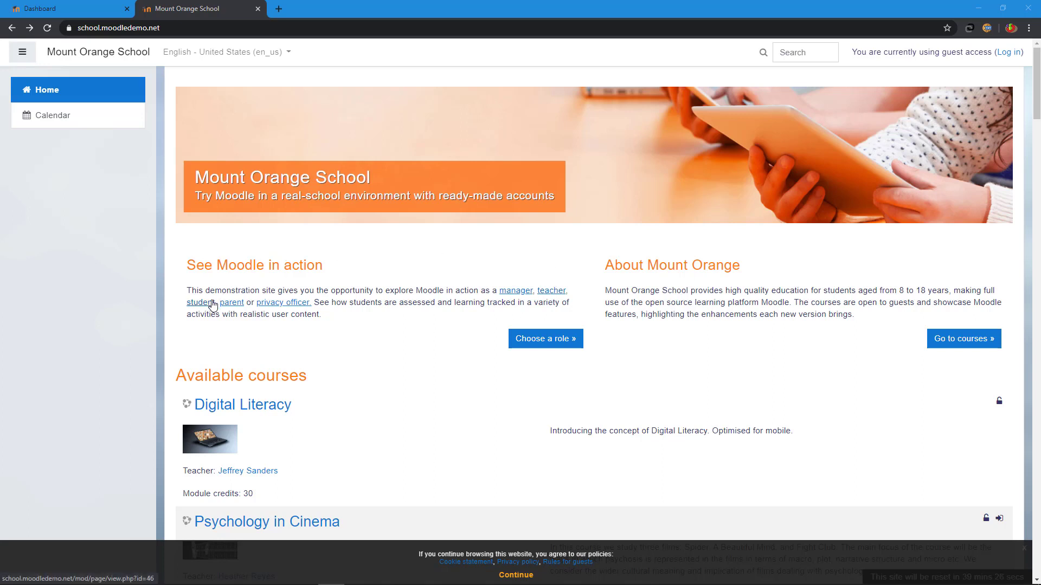
Step: Log in to the Mount Orange demo with the manager account
click(507, 293)
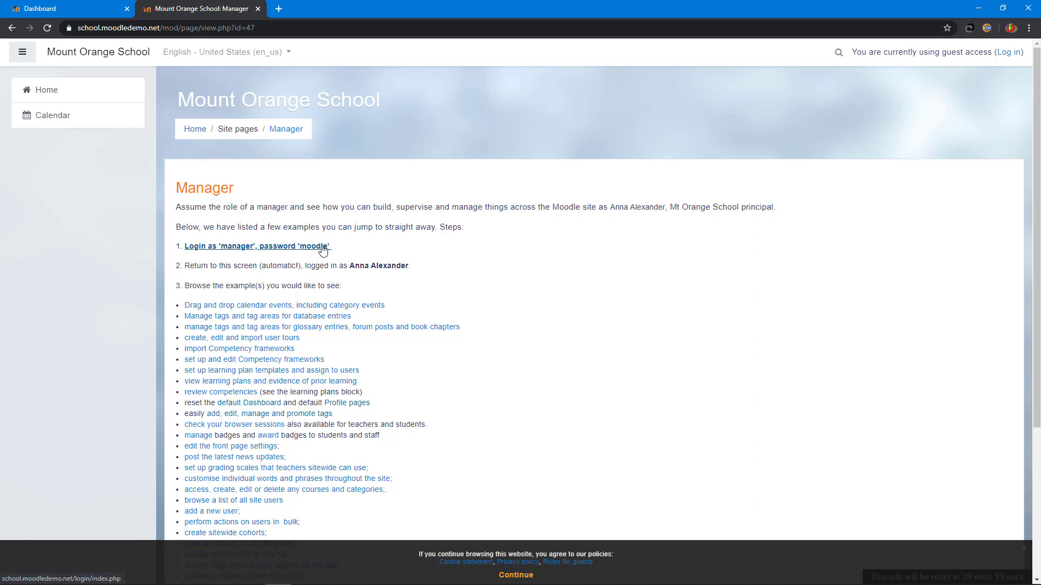
click(240, 248)
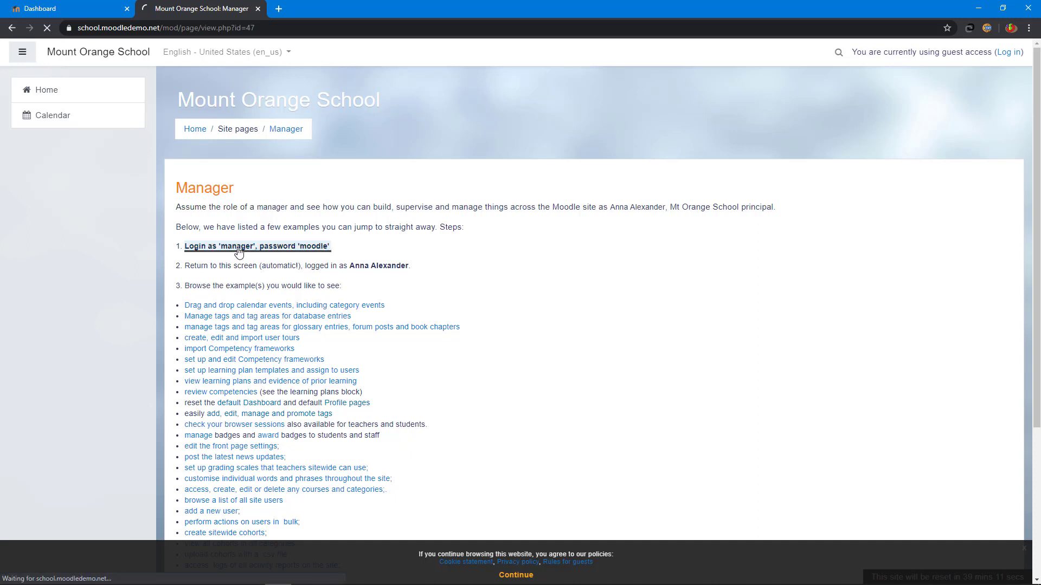
text(manager)
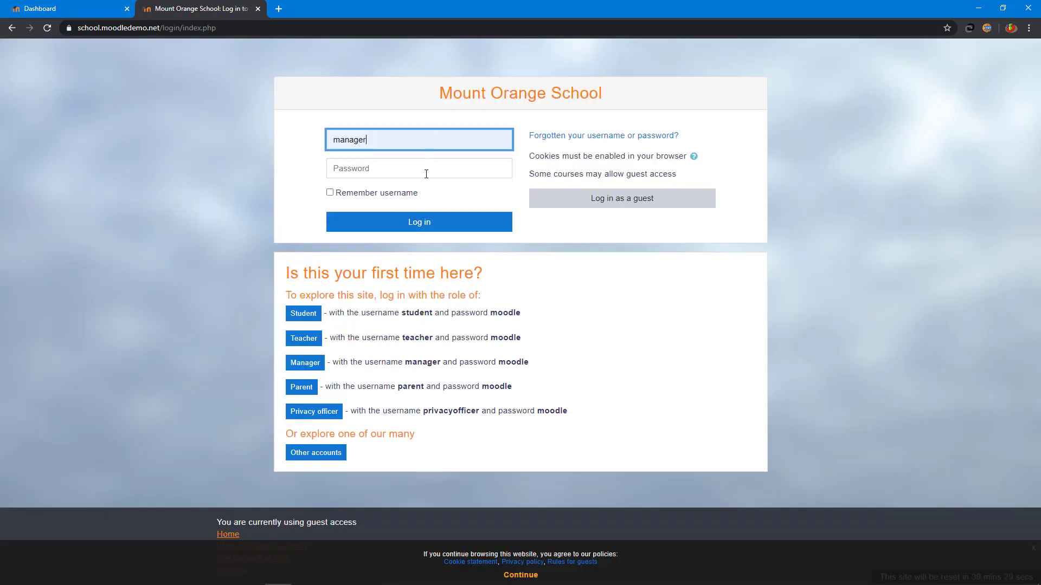
click(426, 172)
text(moodle)
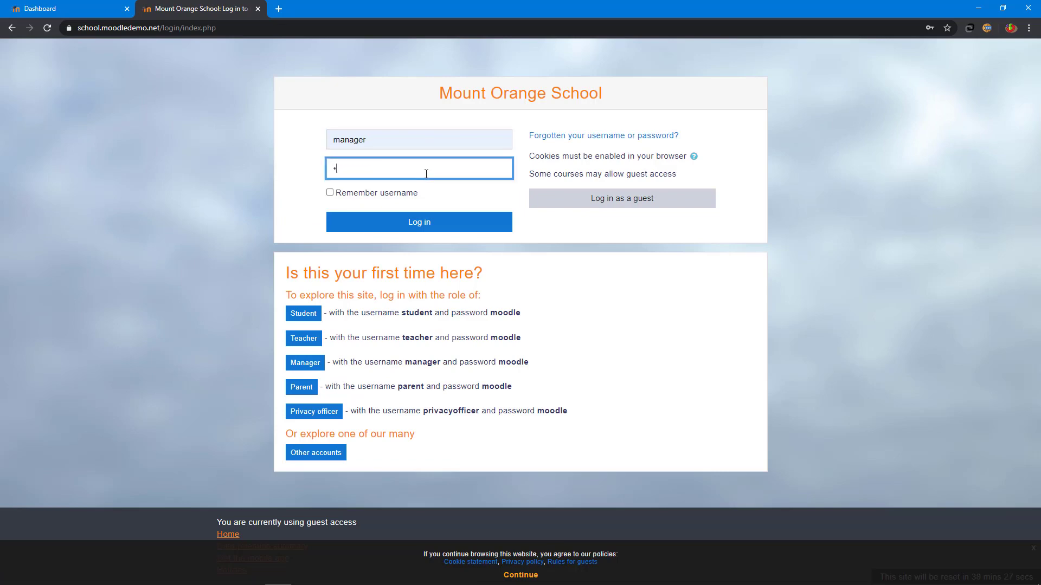
click(394, 223)
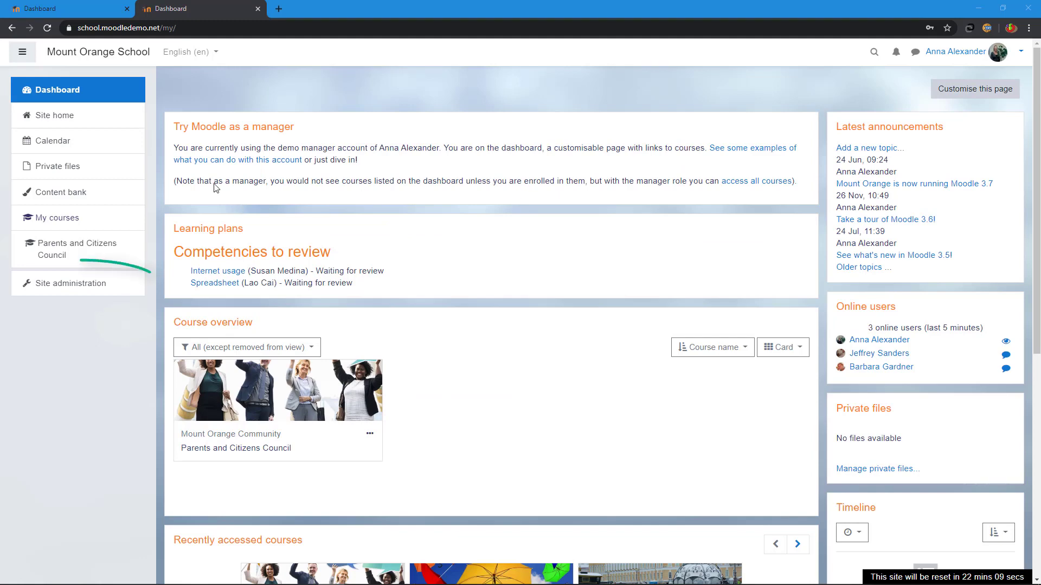
Step: Browse Site administration's Users and Courses sections
click(74, 285)
click(278, 248)
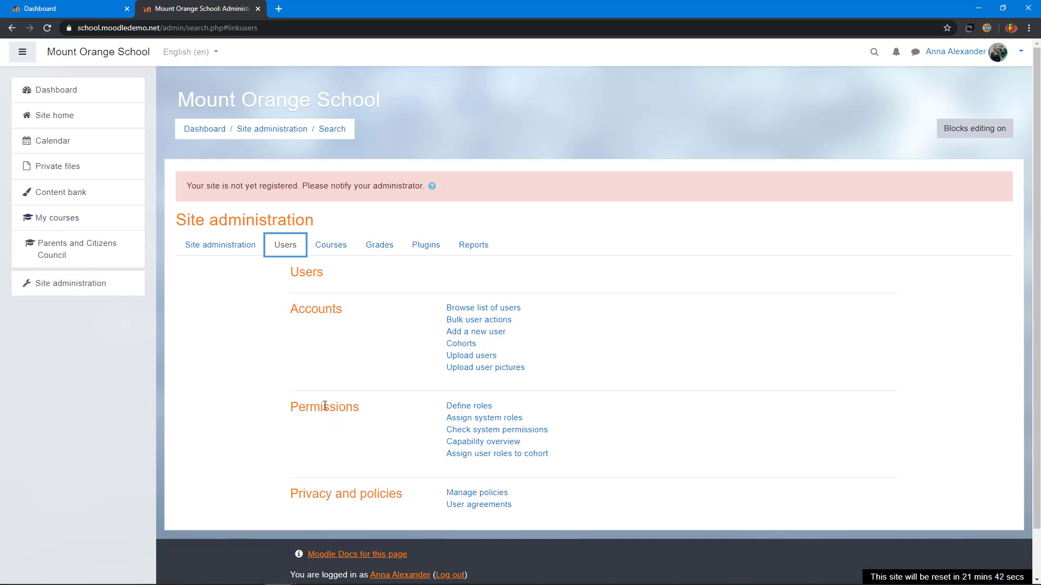
click(342, 247)
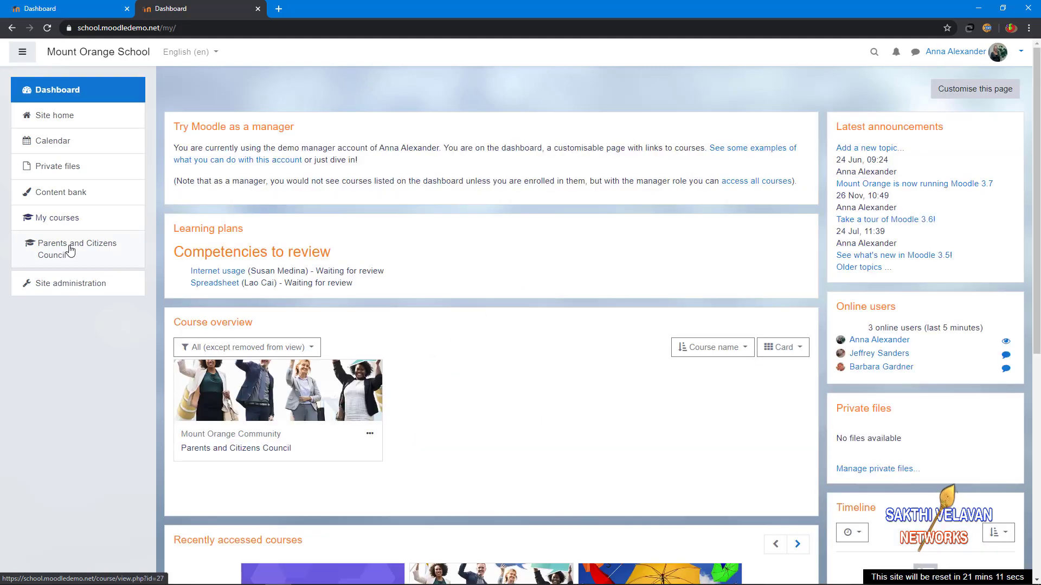
Step: Toggle editing on and off in the Parents and Citizens Council course, then log out
click(70, 249)
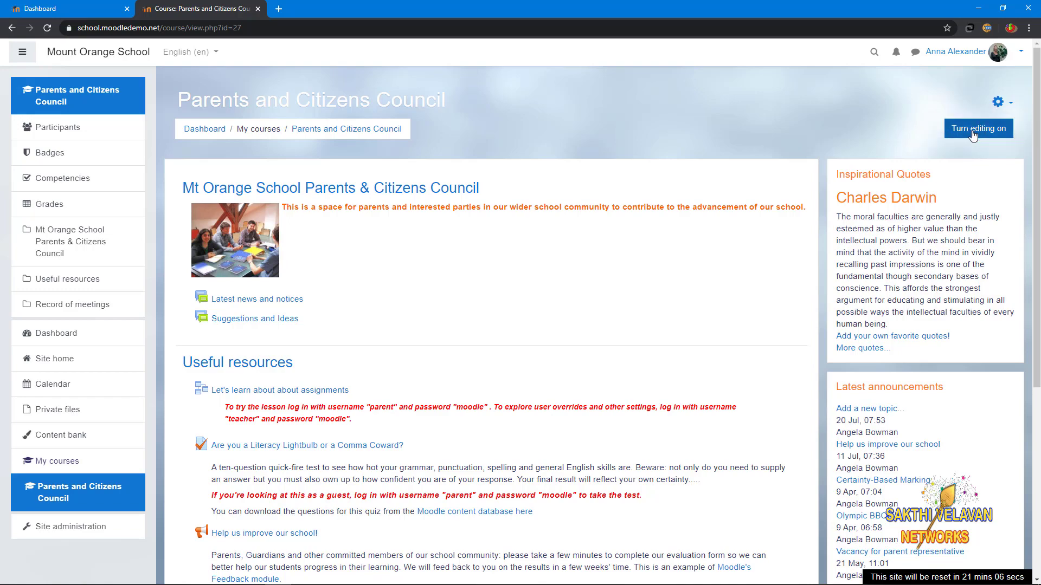
scroll(512, 360, down, 4)
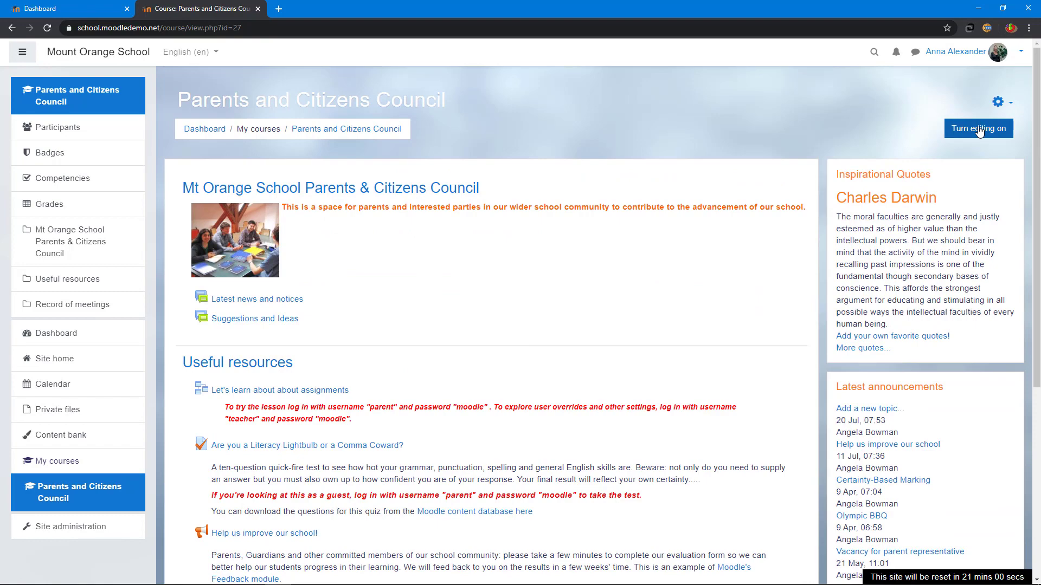
click(979, 131)
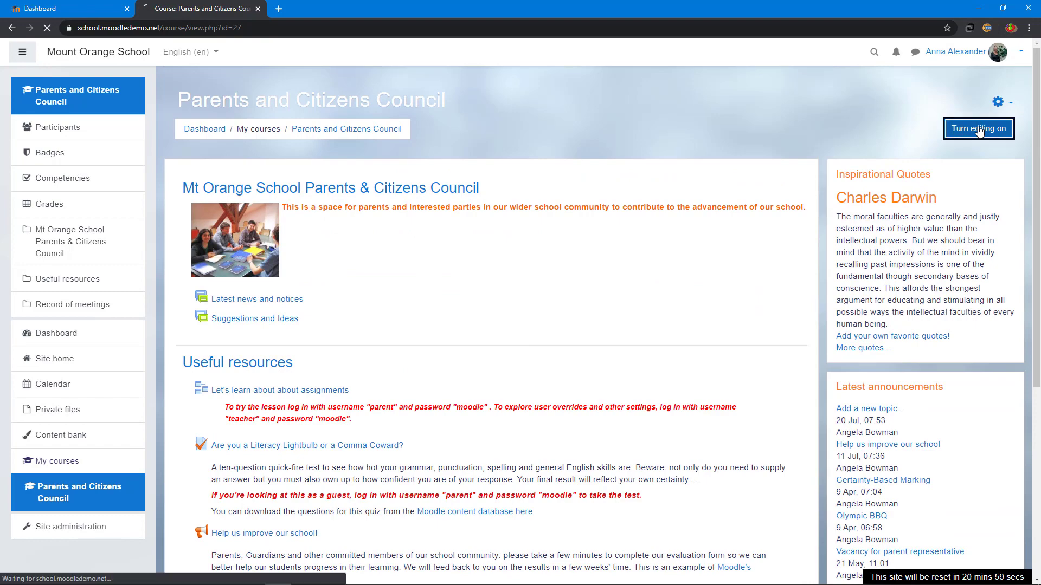
scroll(645, 255, down, 5)
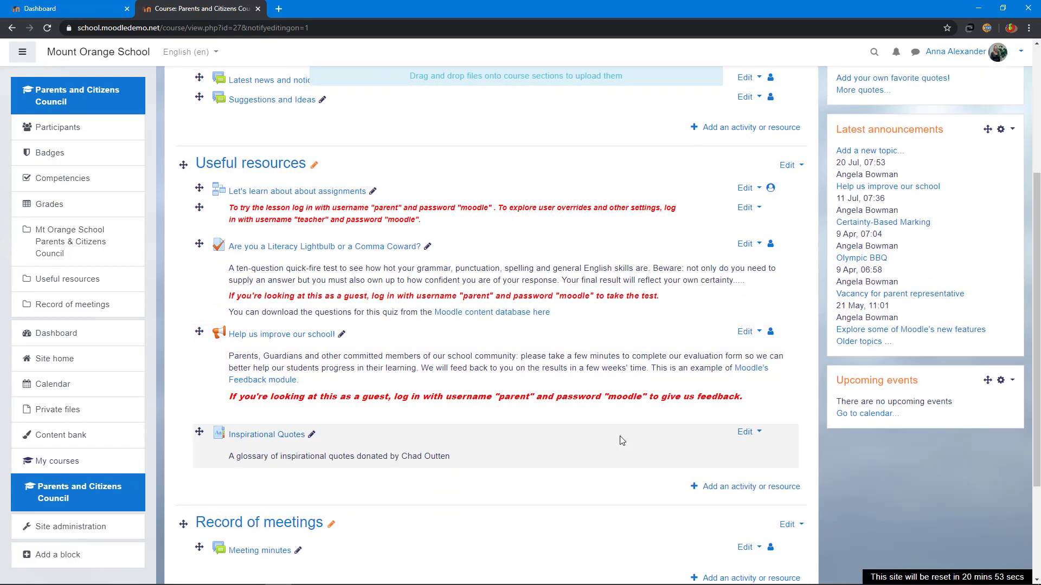
scroll(622, 438, down, 3)
scroll(620, 434, up, 7)
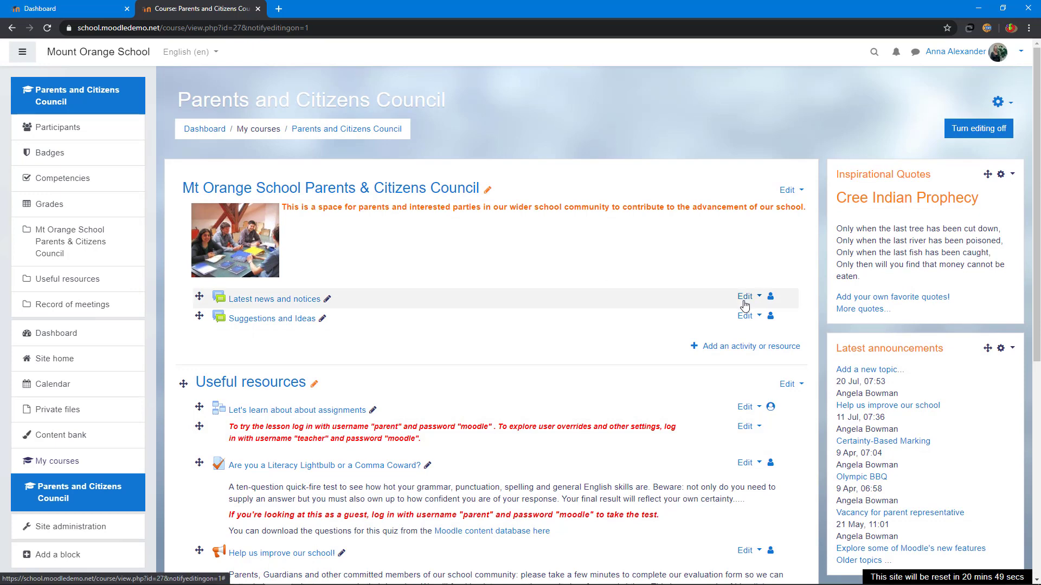
click(964, 132)
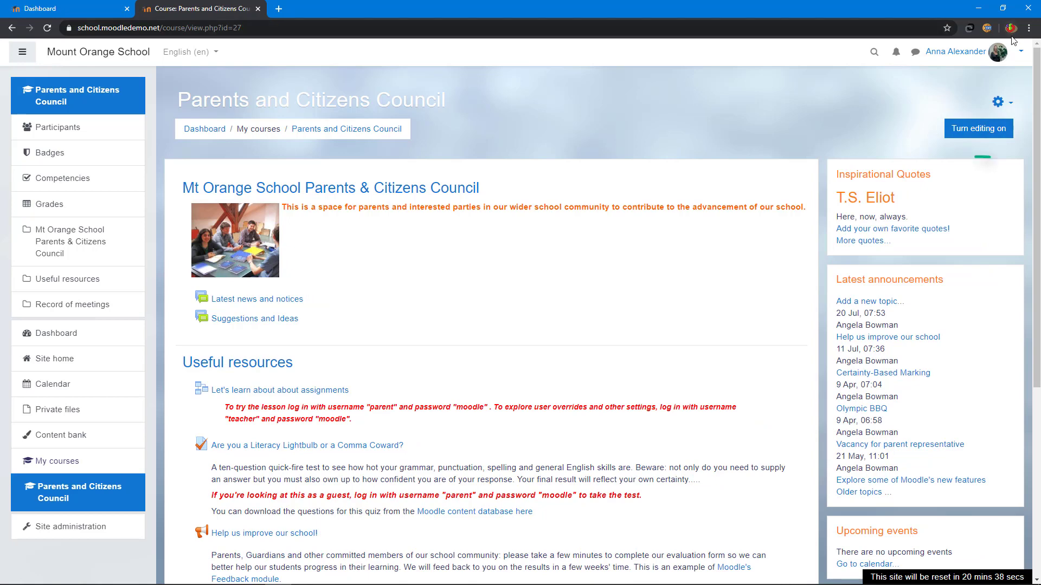
click(1012, 54)
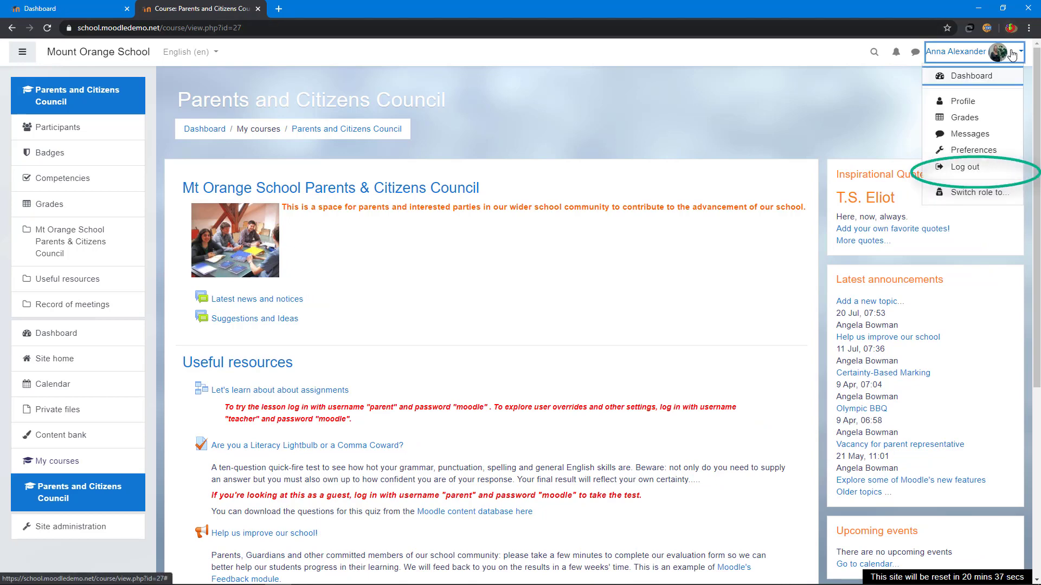
click(990, 167)
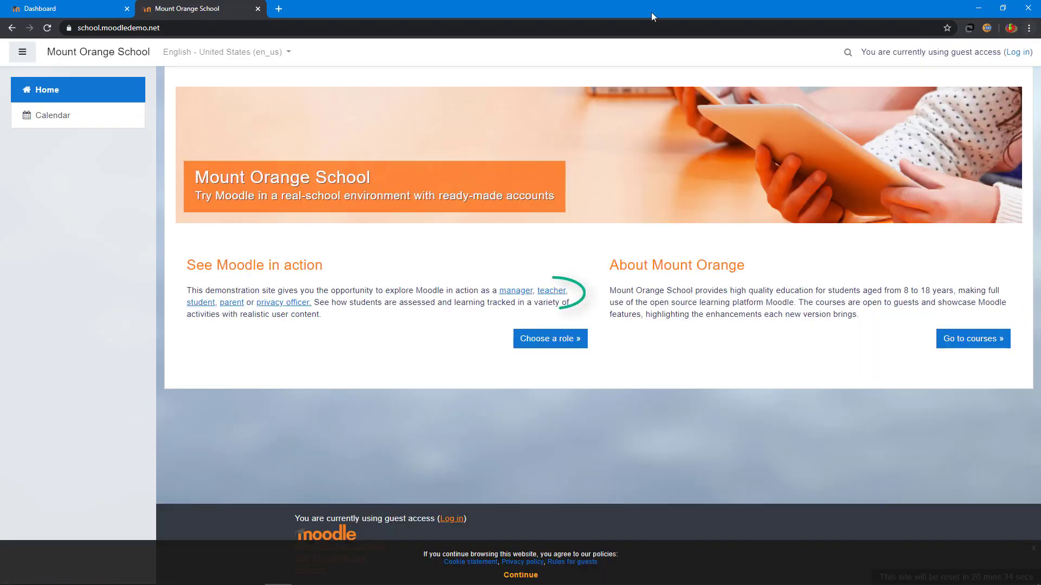
click(559, 296)
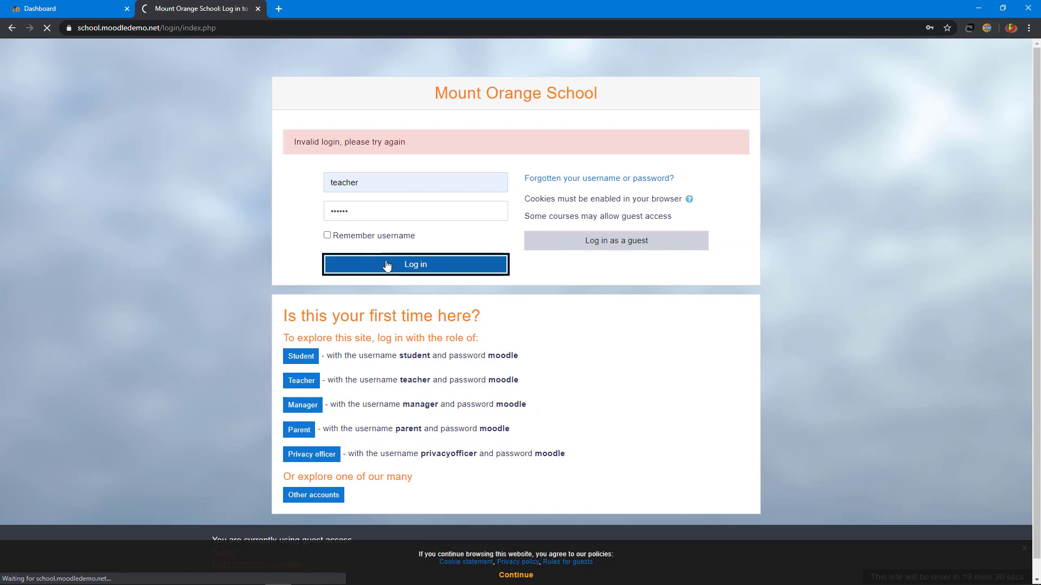
click(385, 262)
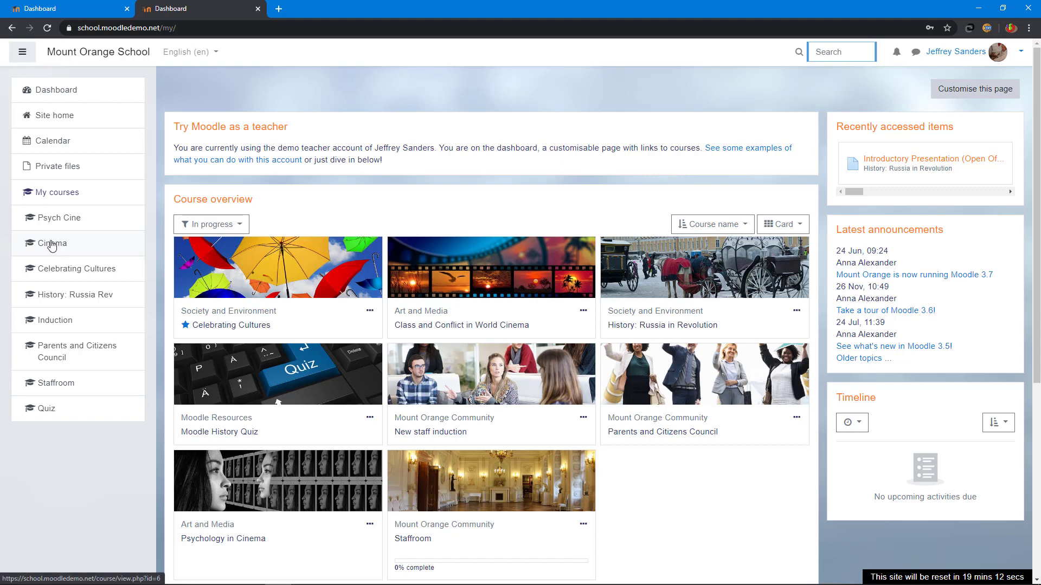
click(52, 245)
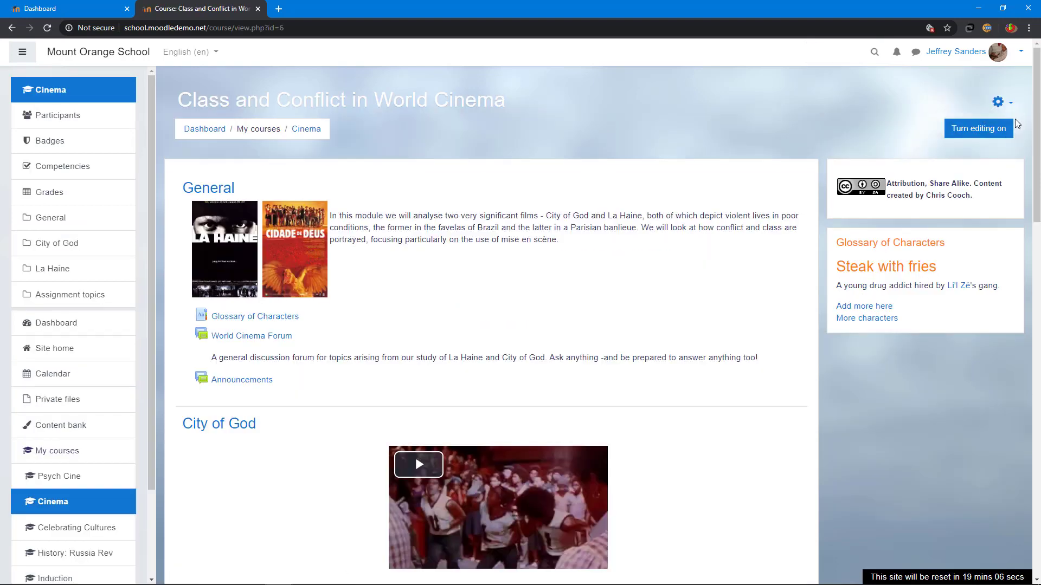
scroll(541, 251, down, 5)
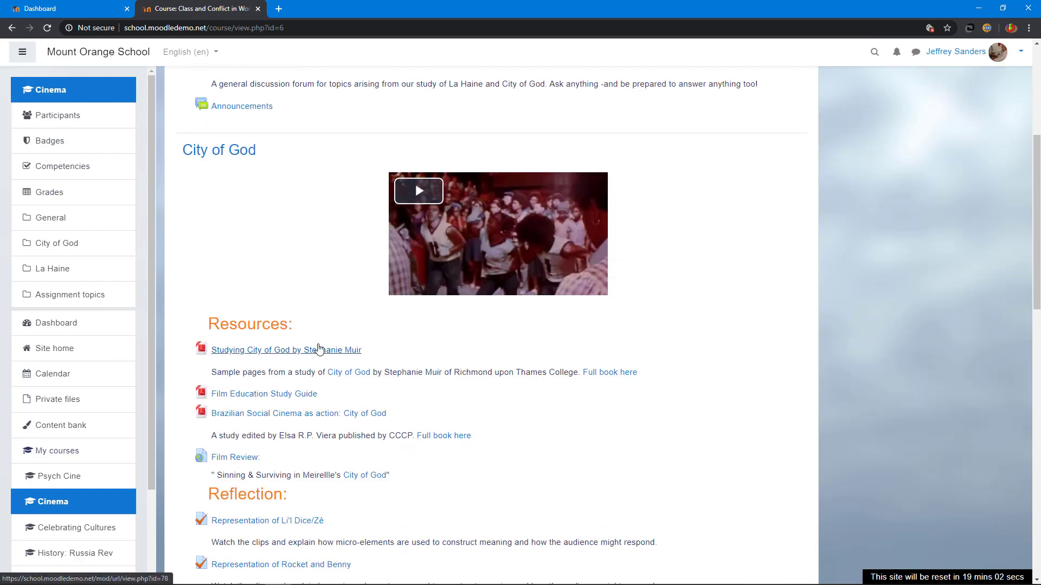
scroll(319, 348, down, 3)
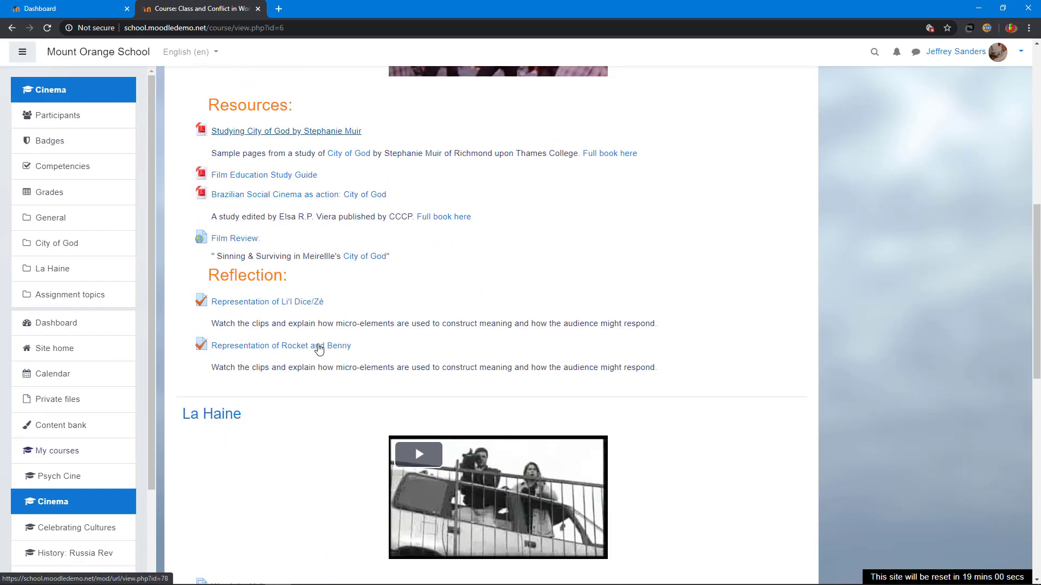
click(55, 322)
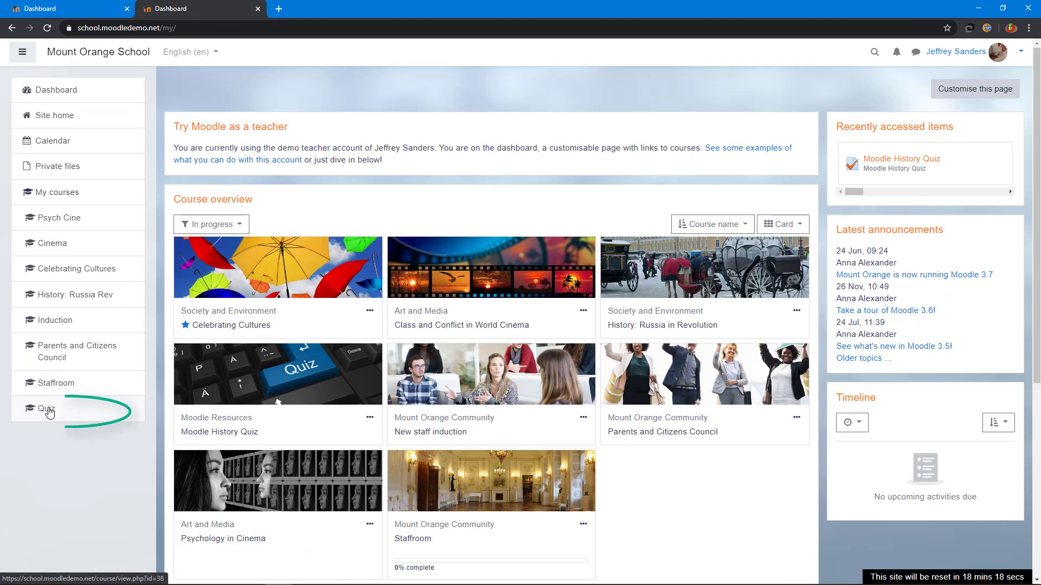
click(44, 408)
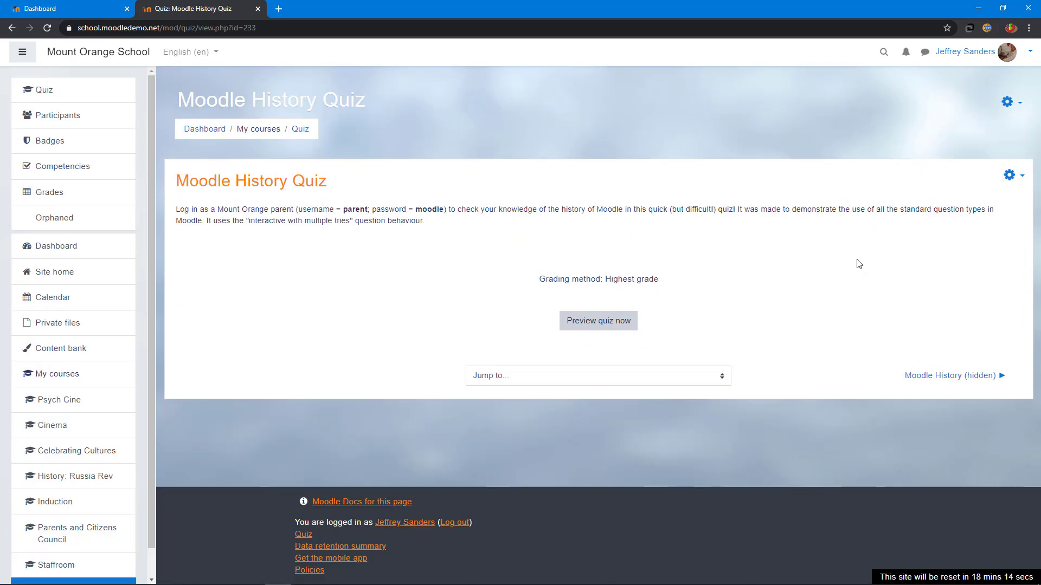
click(609, 326)
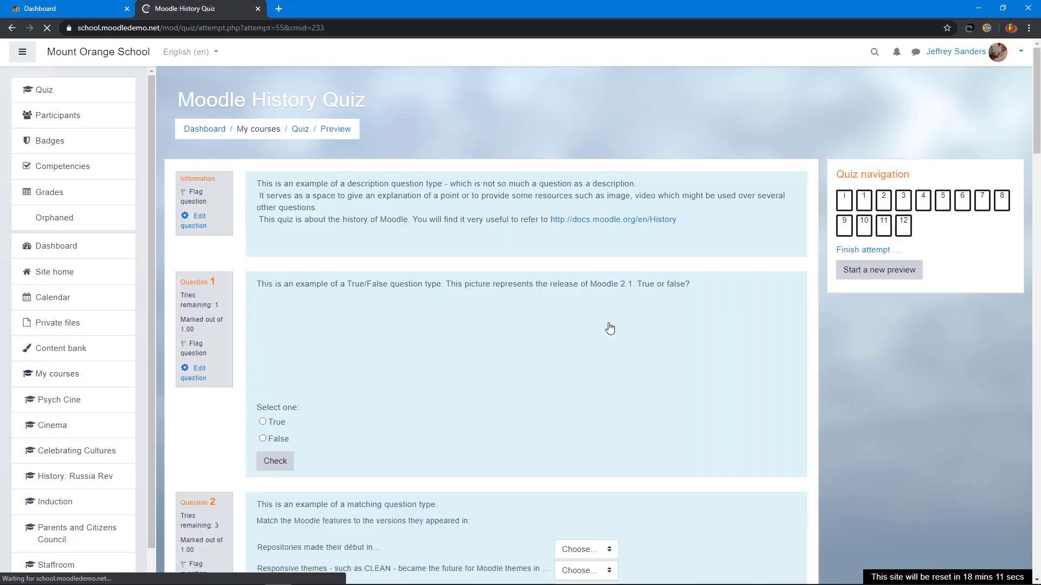
scroll(609, 327, down, 5)
scroll(610, 328, down, 20)
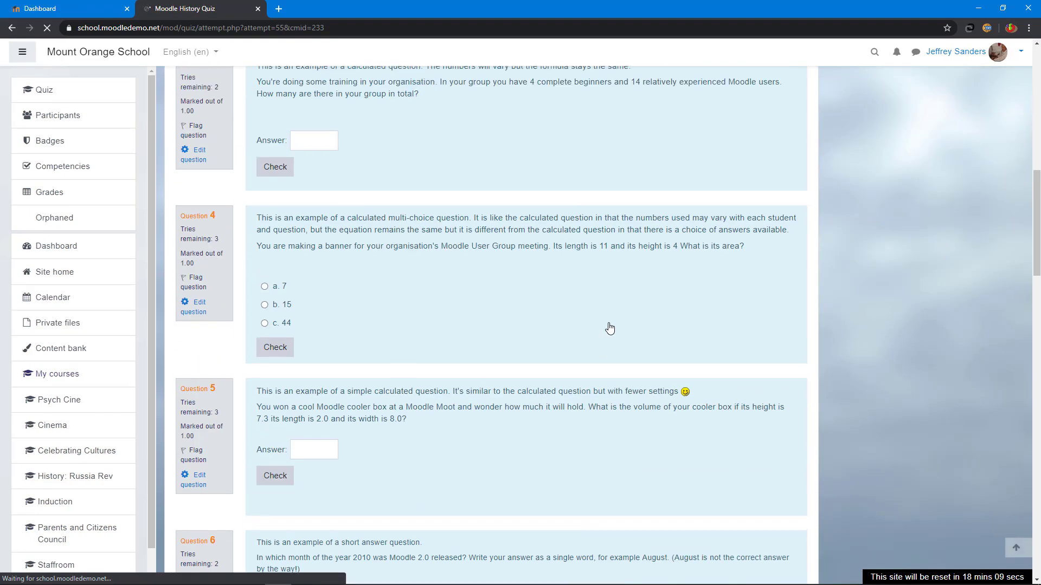
scroll(609, 328, down, 3)
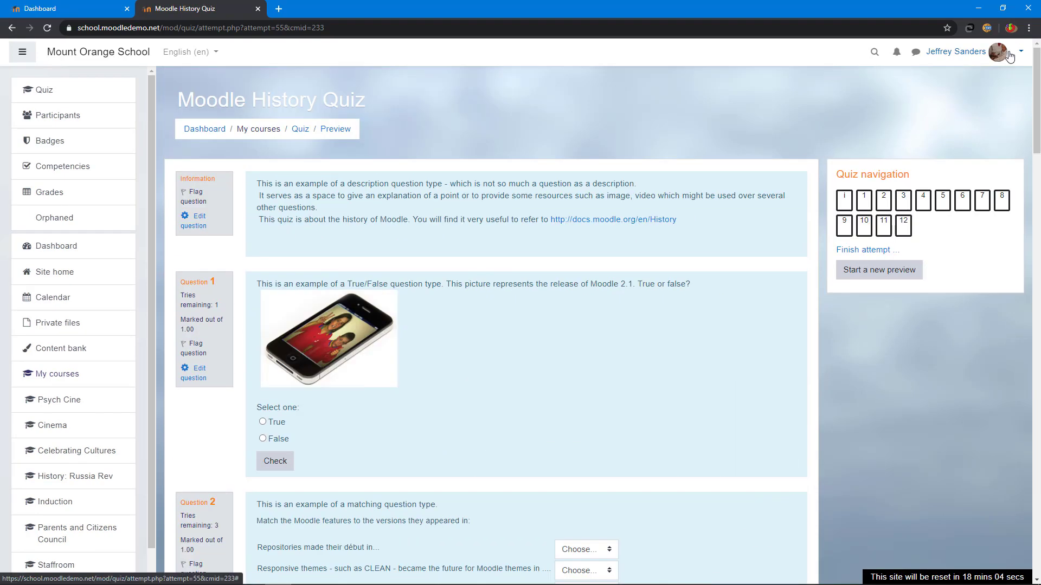
click(959, 52)
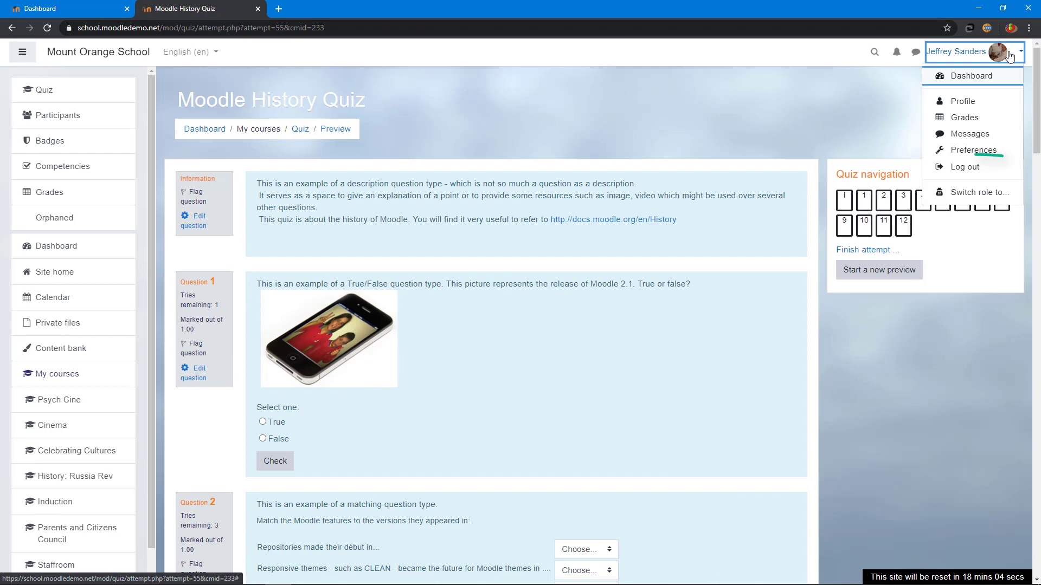
click(970, 168)
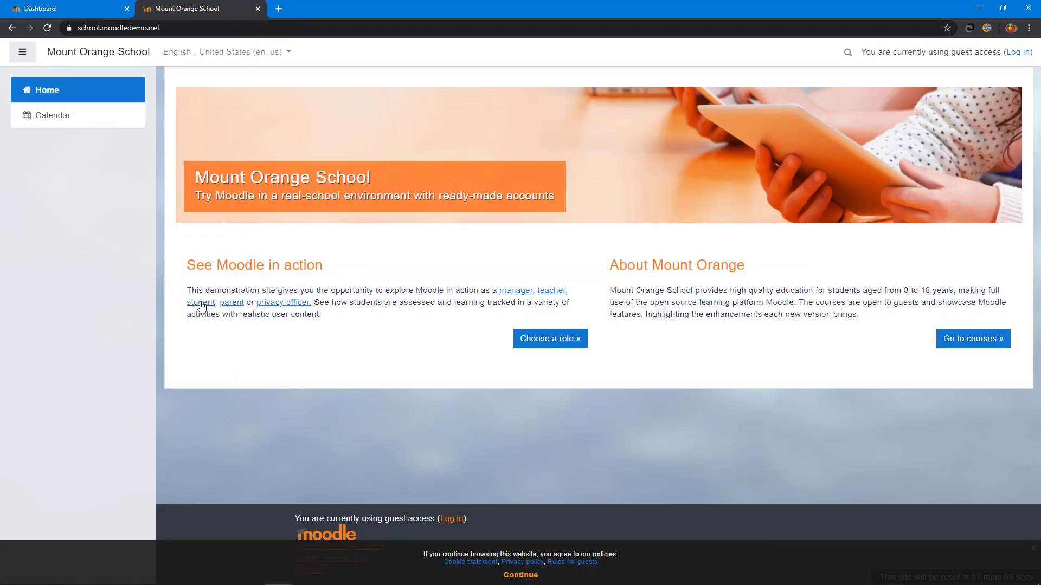
Step: Sign in as the demo student and open the Moodle and Mountaineering course
click(199, 303)
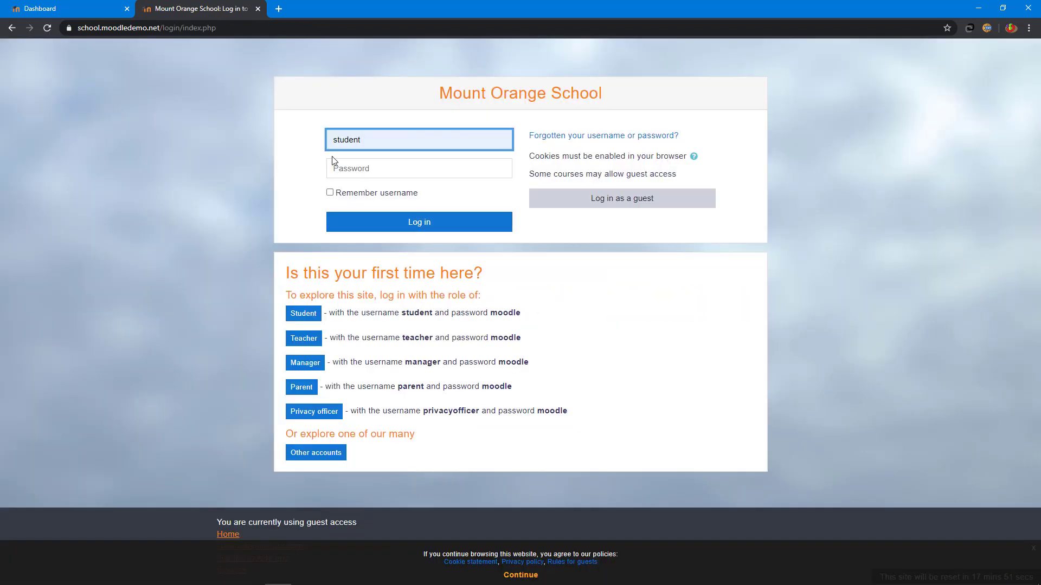
click(373, 166)
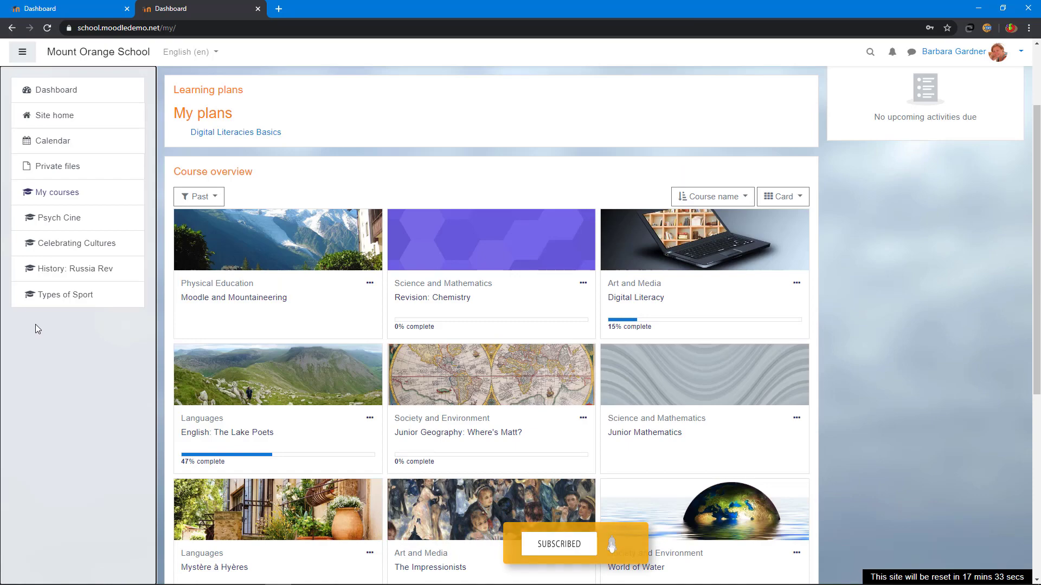
click(289, 244)
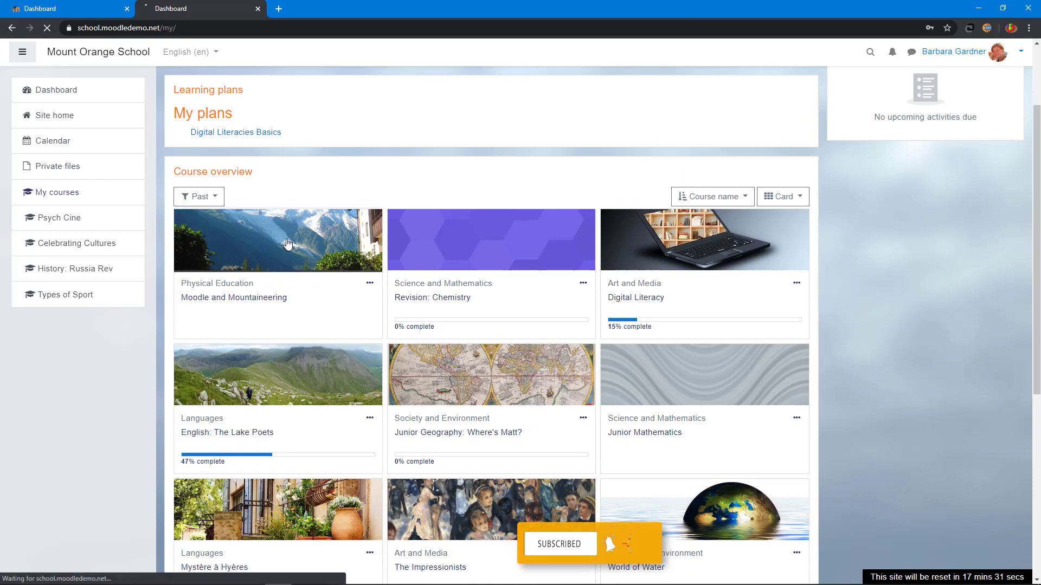
scroll(614, 216, down, 3)
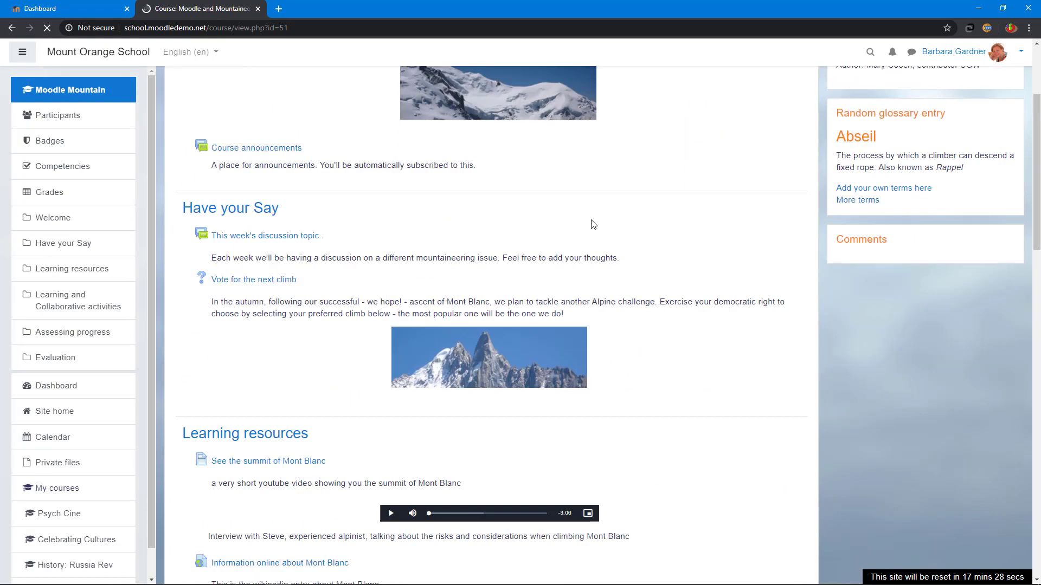
scroll(950, 162, up, 3)
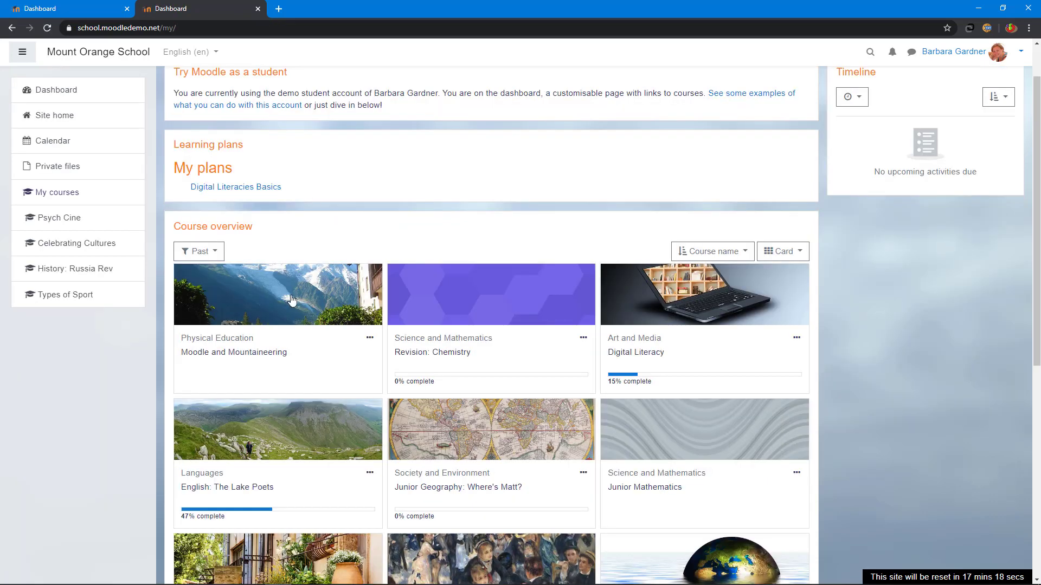
Step: Return to the local Higher Secondary School site home and open its page actions menu
click(288, 302)
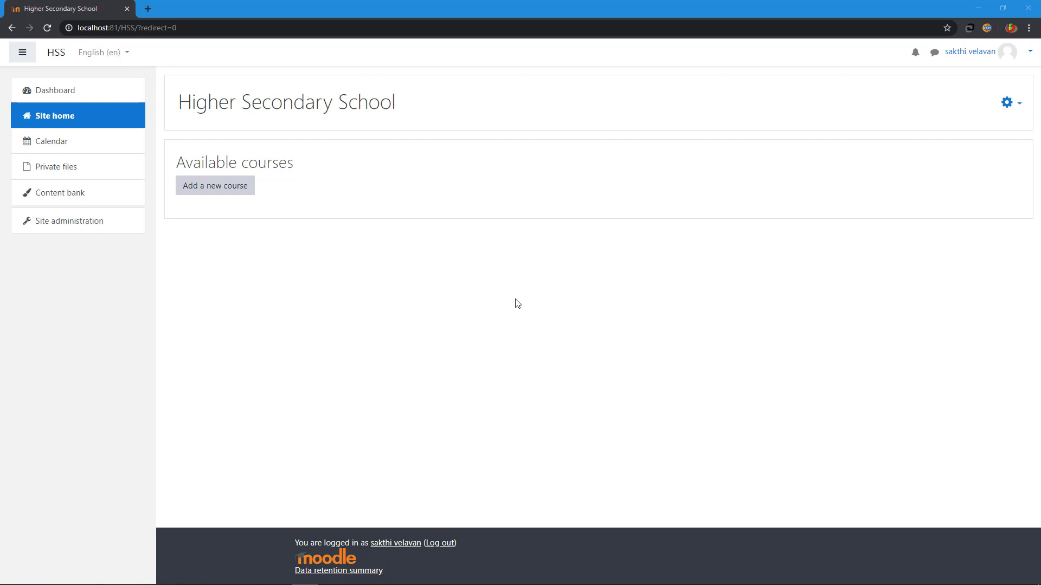
click(1008, 103)
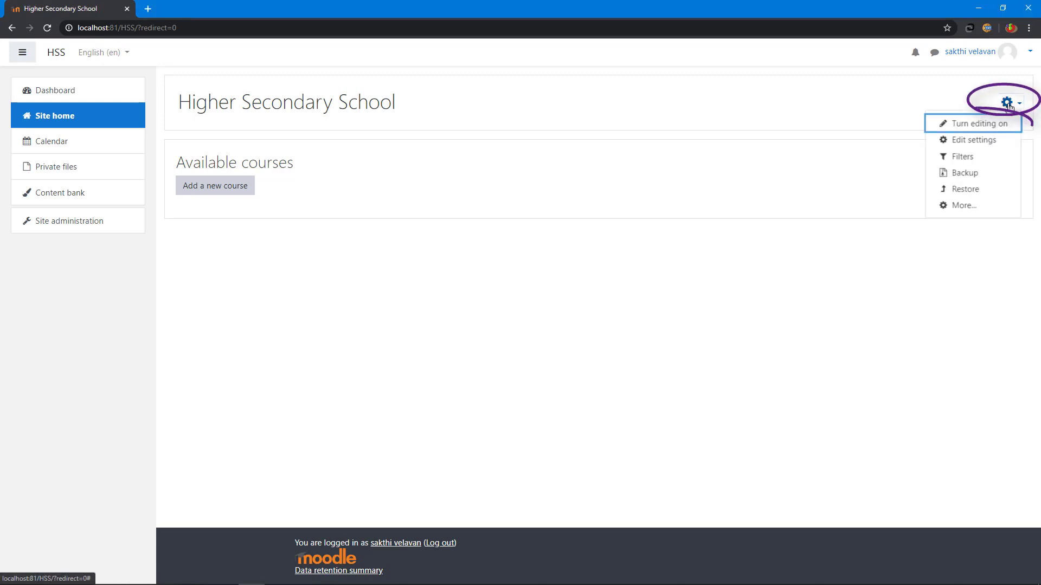
Step: Turn editing on for the HSS site home and add a Navigation block
click(975, 124)
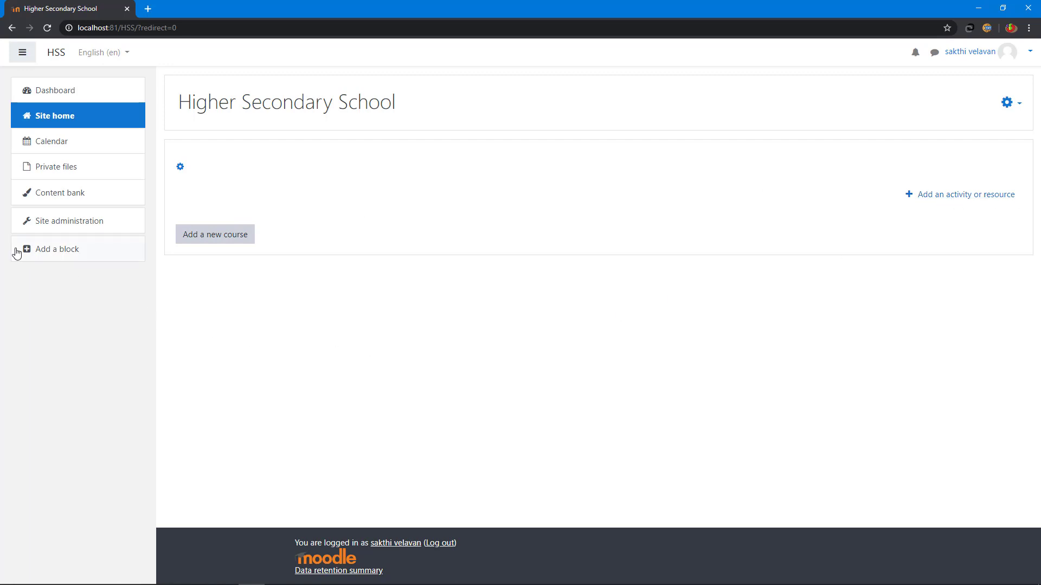
click(63, 252)
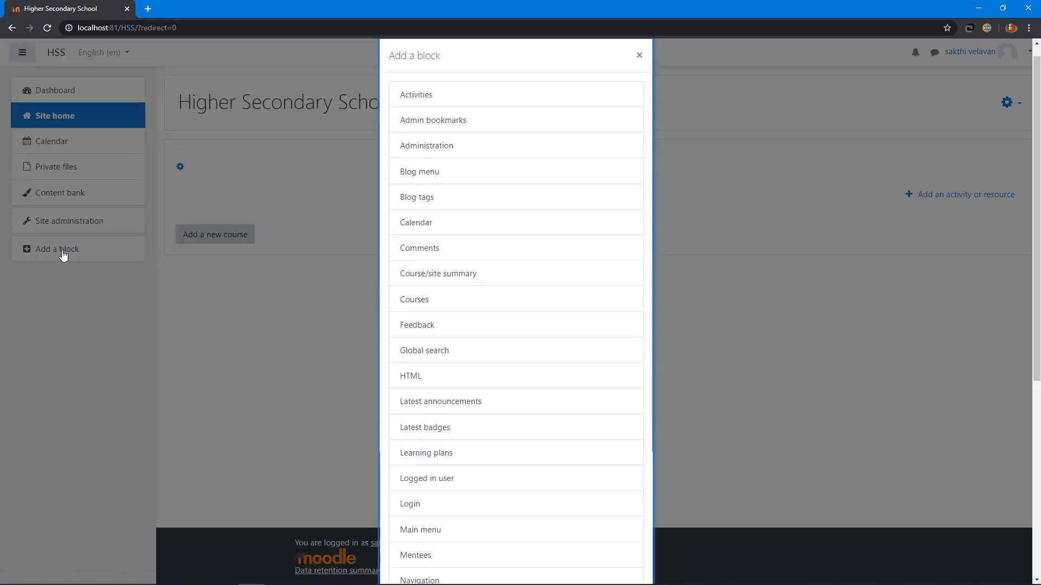
scroll(531, 367, down, 3)
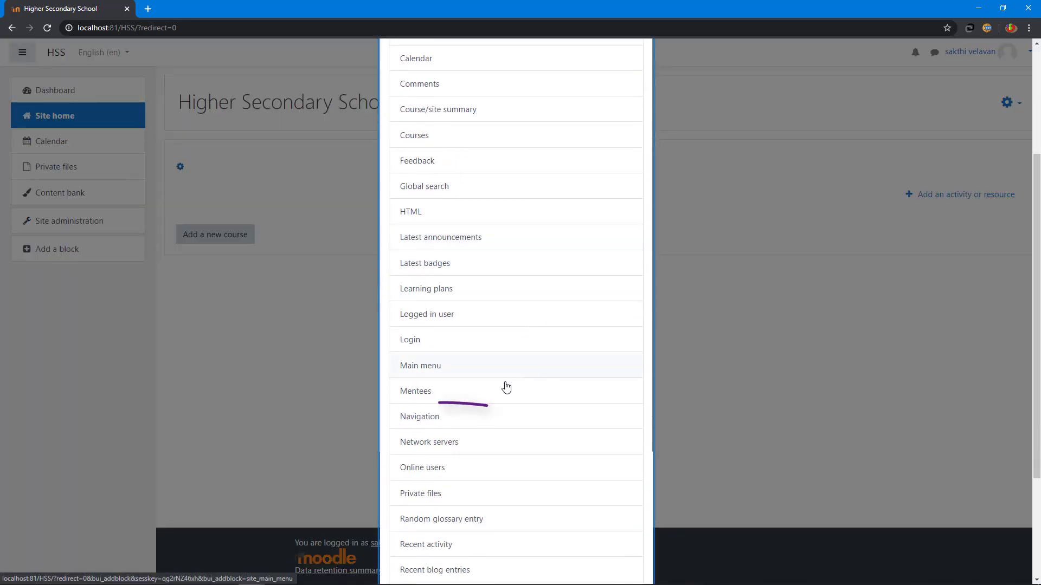
click(423, 418)
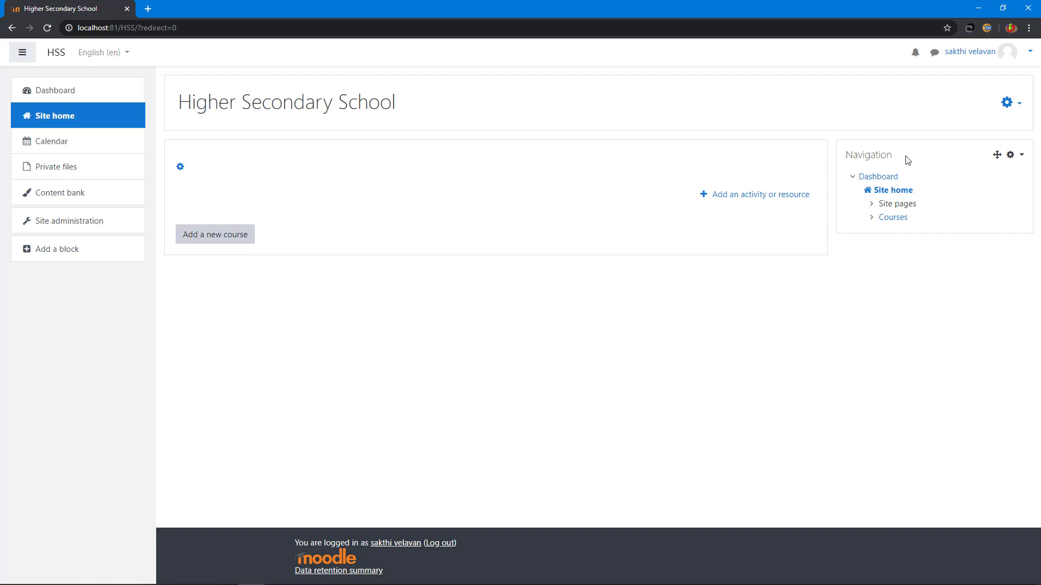
Step: Open the Navigation block's configuration, disallow docking and show categories as links
click(1011, 159)
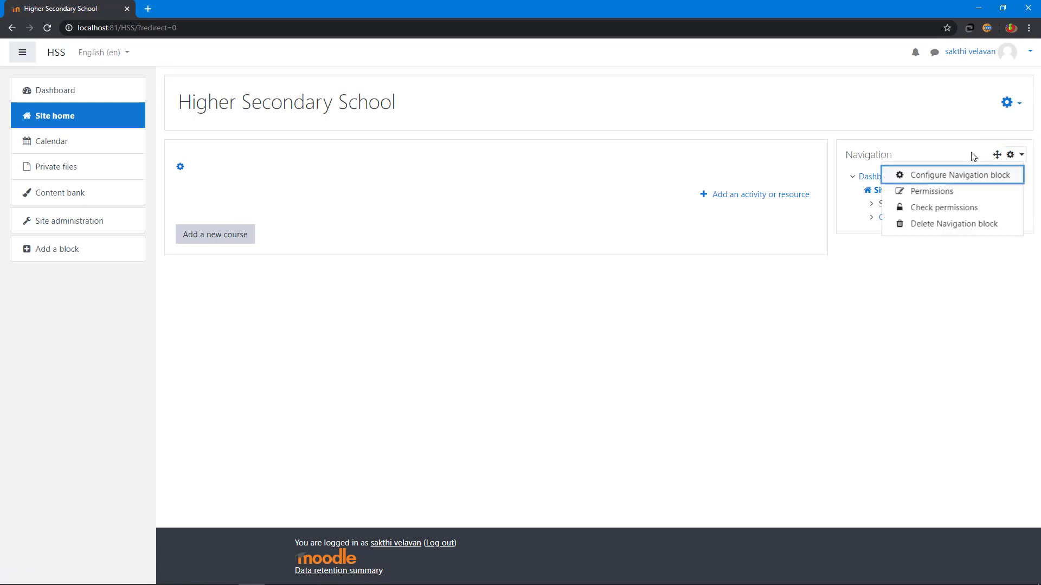
click(962, 176)
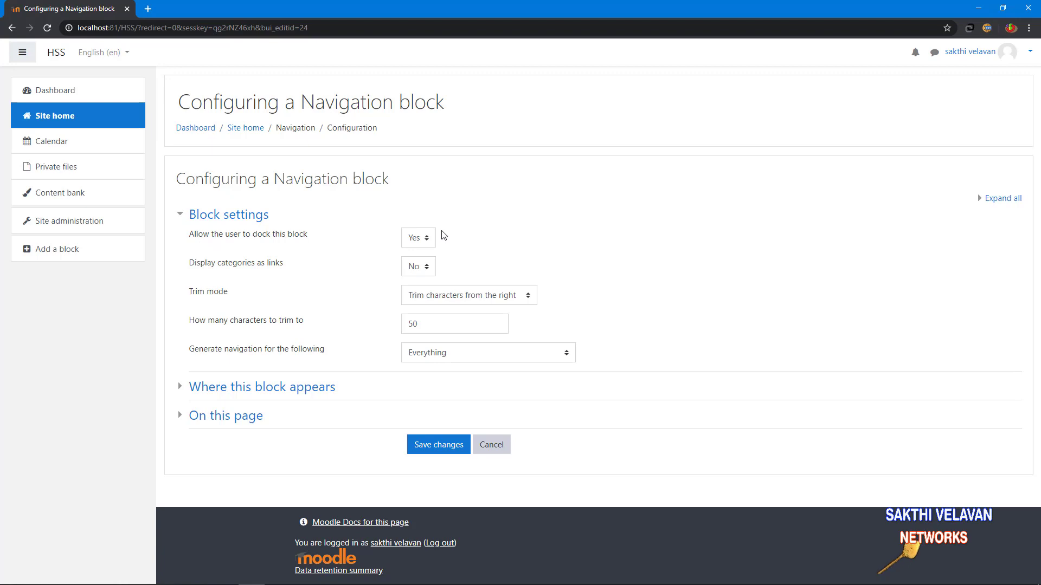
click(423, 237)
click(416, 264)
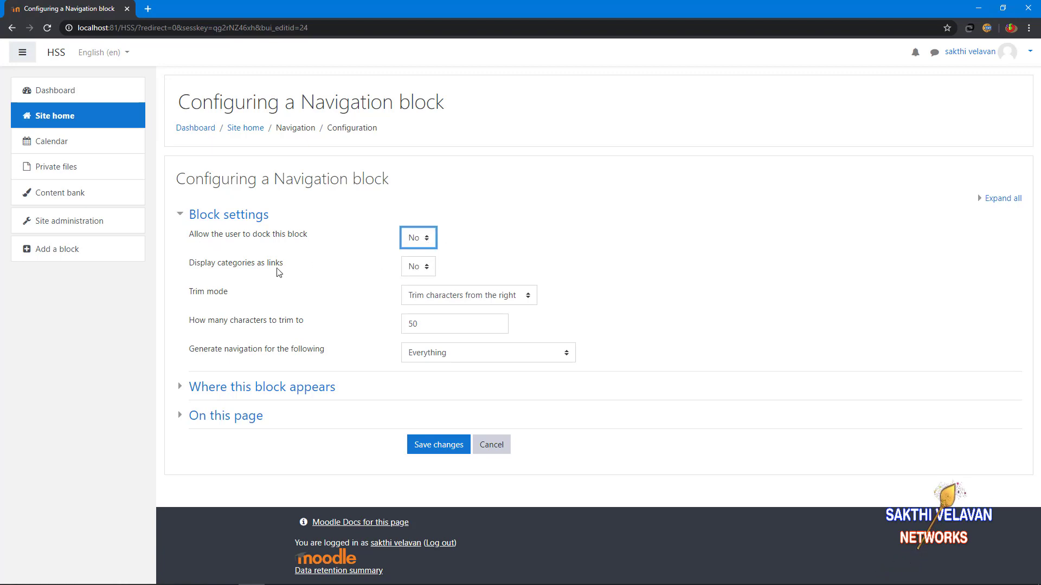
click(418, 266)
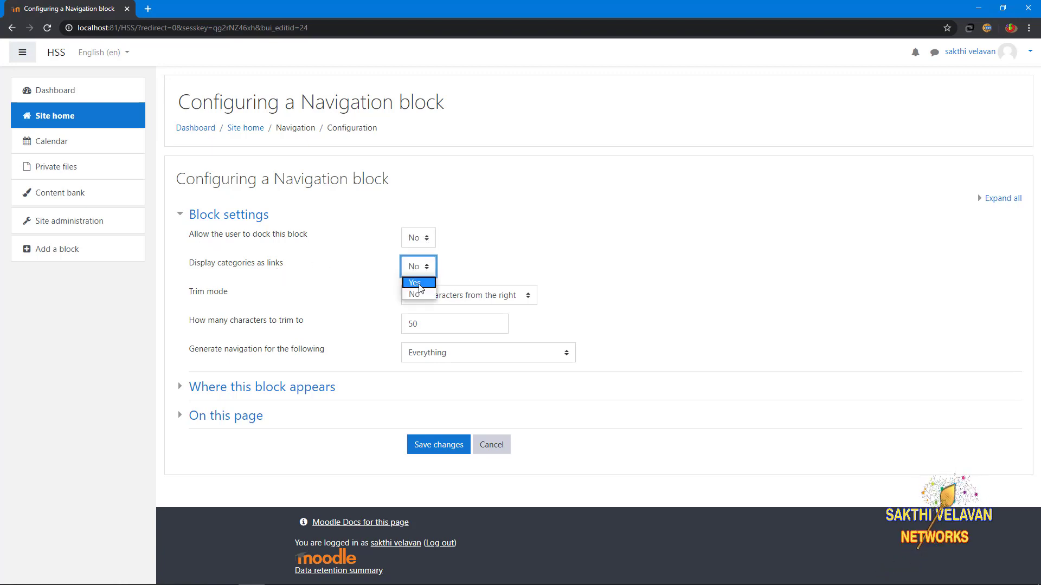
click(418, 283)
Step: Trim navigation names from the right to 40 characters and generate only categories and courses
click(441, 303)
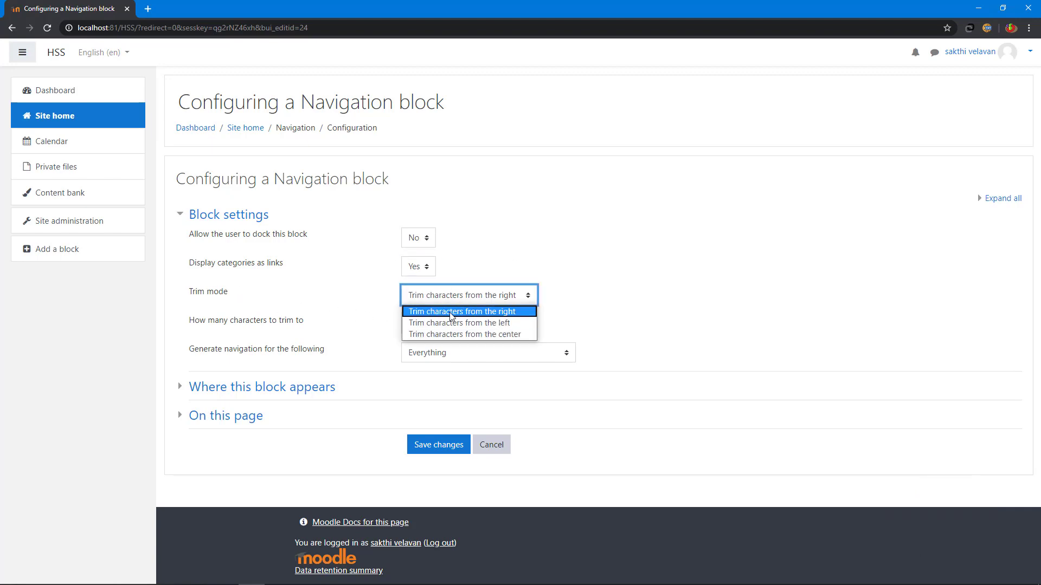
click(505, 312)
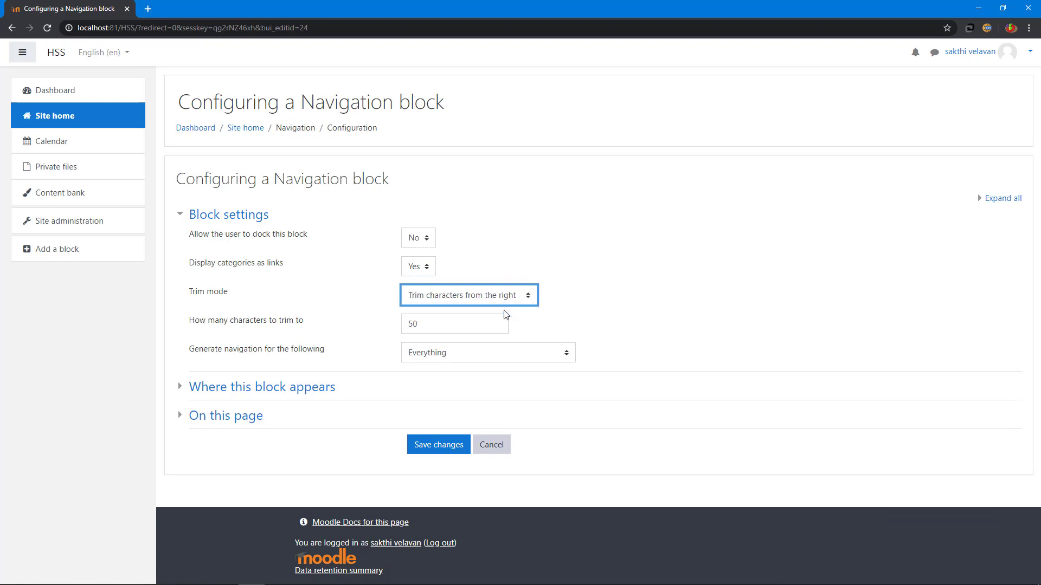
click(412, 325)
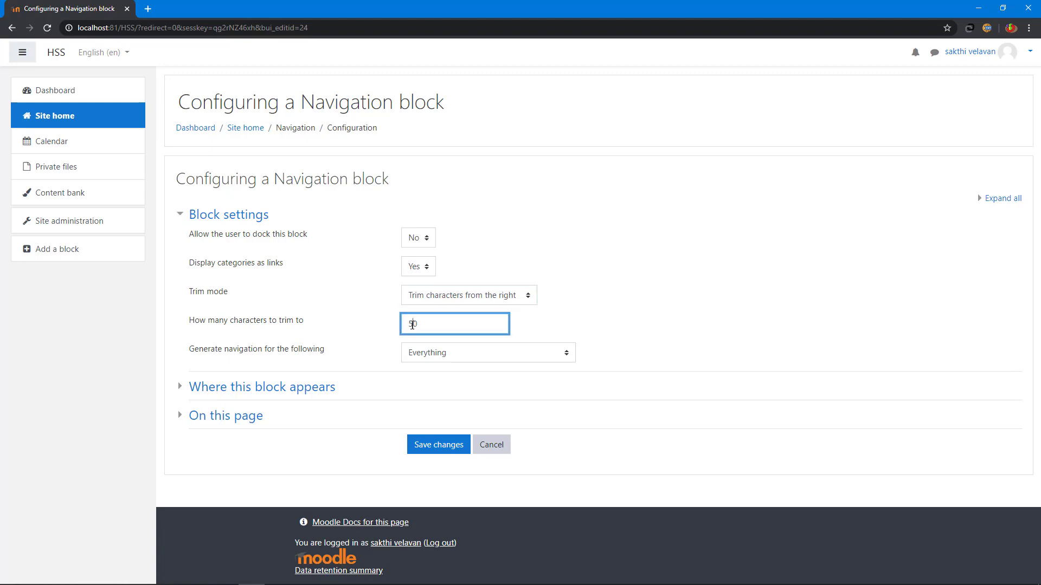
click(643, 309)
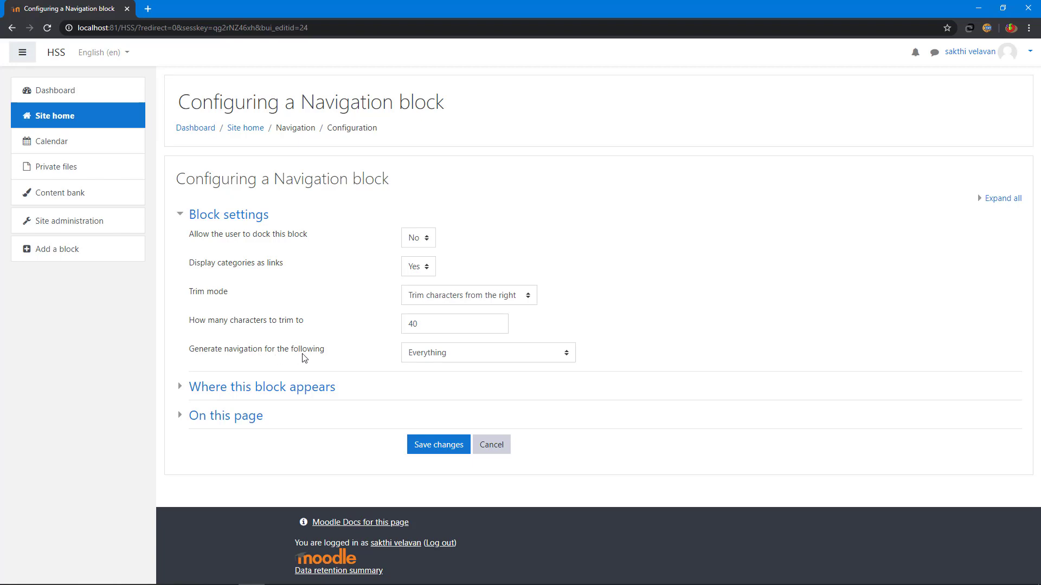
click(489, 357)
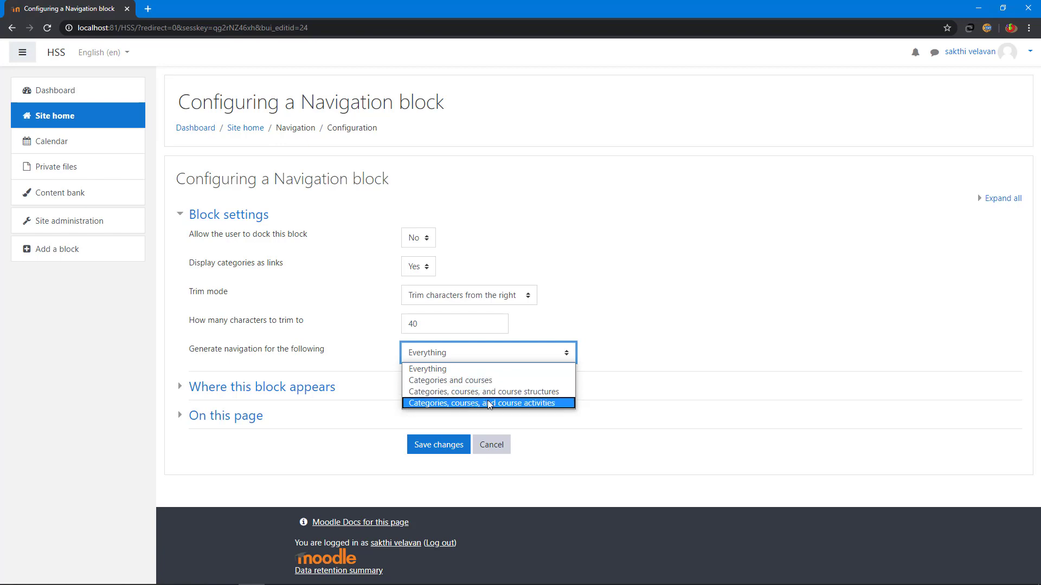
click(424, 381)
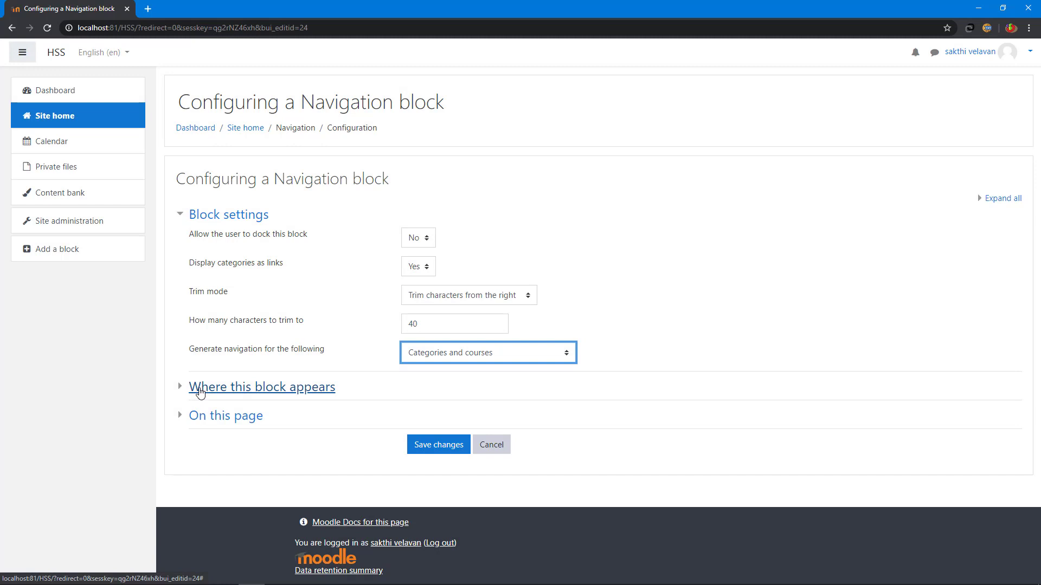
Step: Set the block to display throughout the entire site with Right as the default region
click(200, 391)
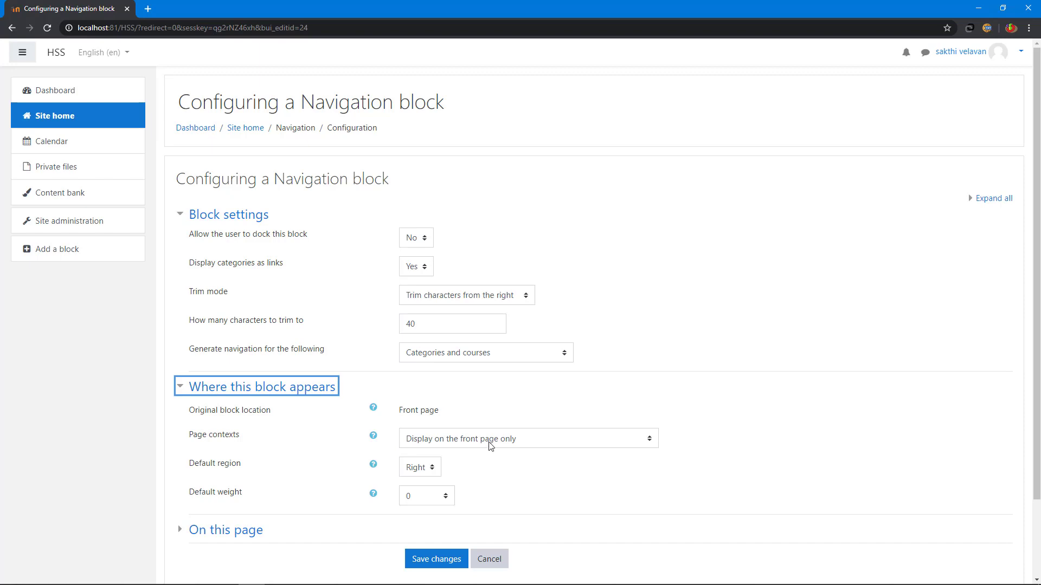
click(544, 443)
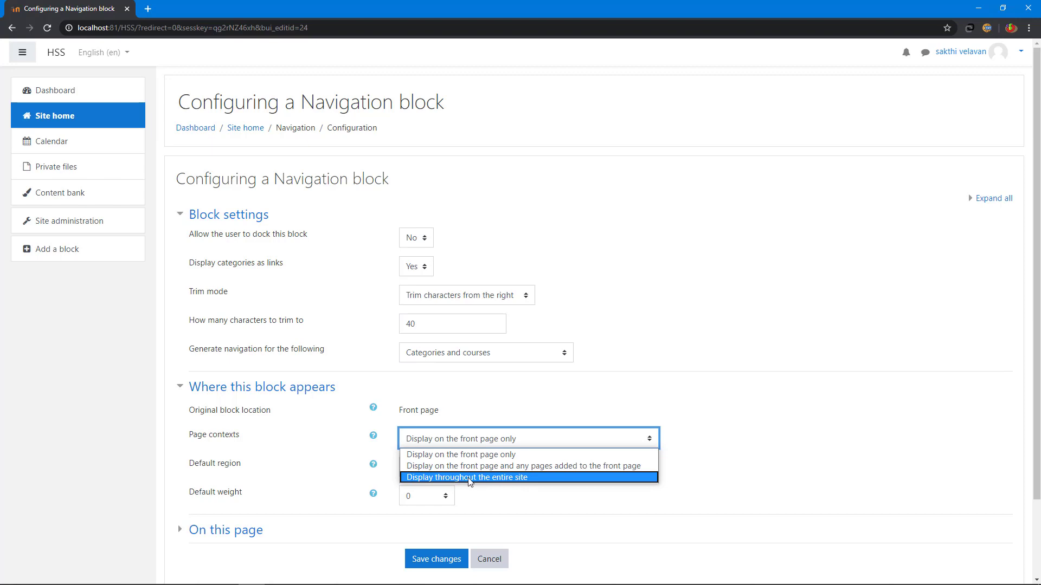
click(519, 478)
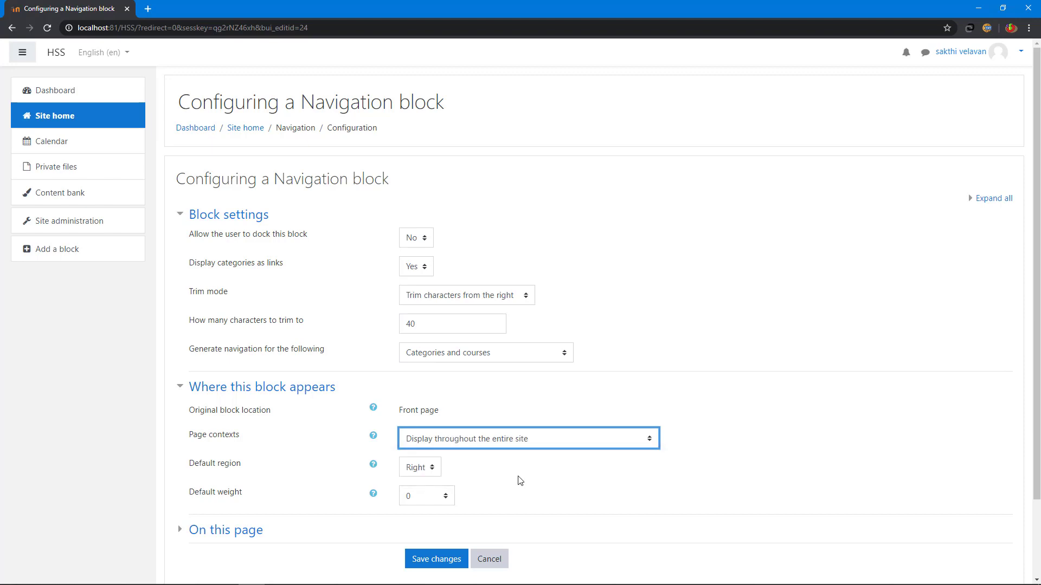
click(425, 469)
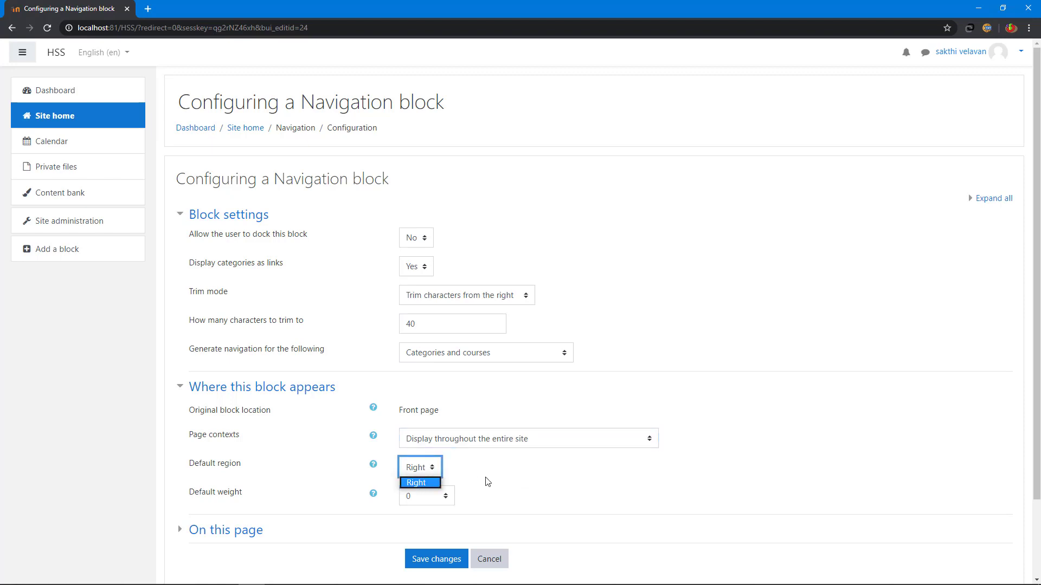
click(441, 481)
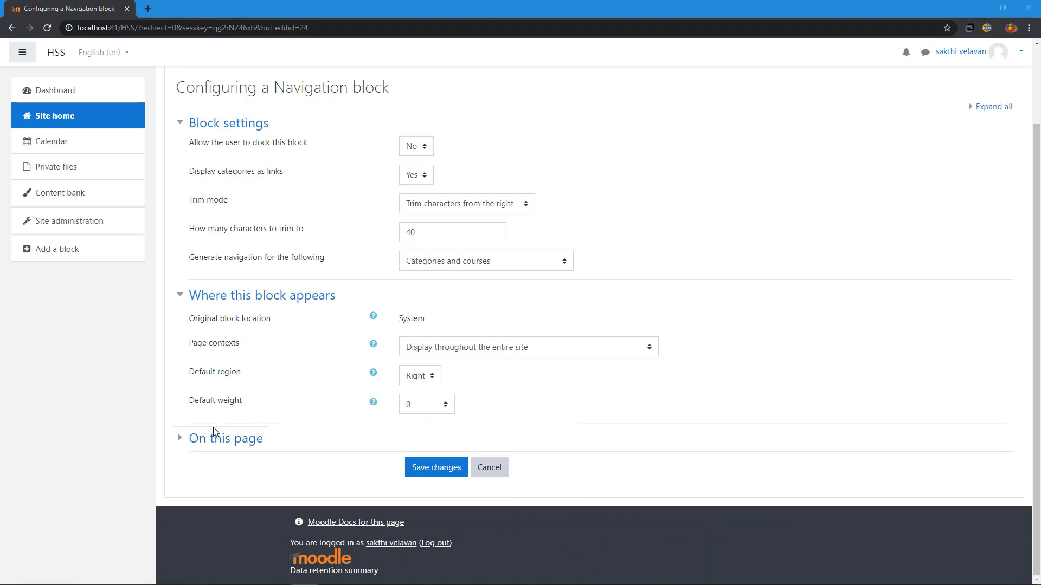
Step: Keep the block on this page in the Right region with weight 0, and save
click(181, 443)
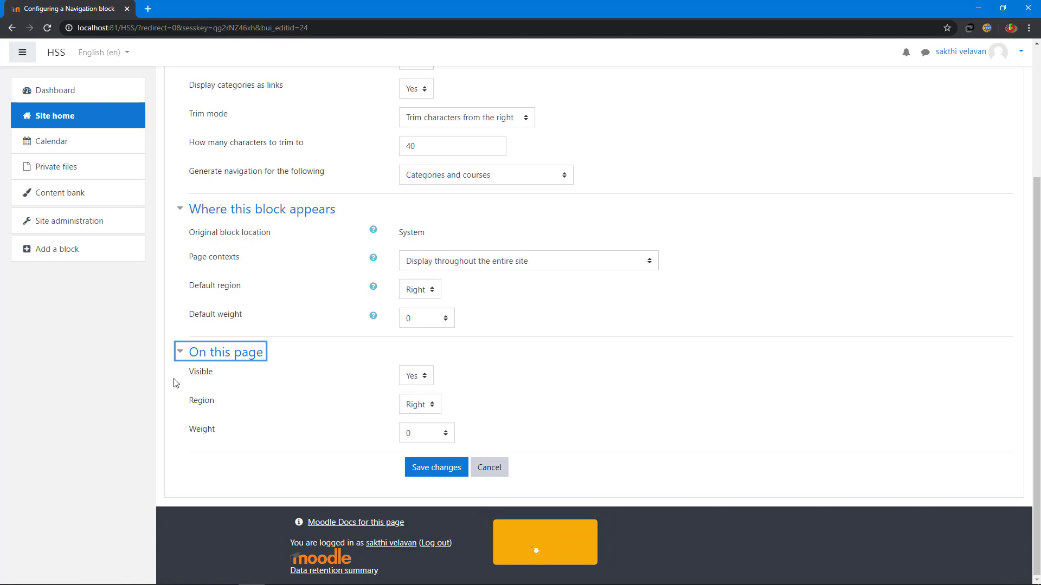
click(418, 381)
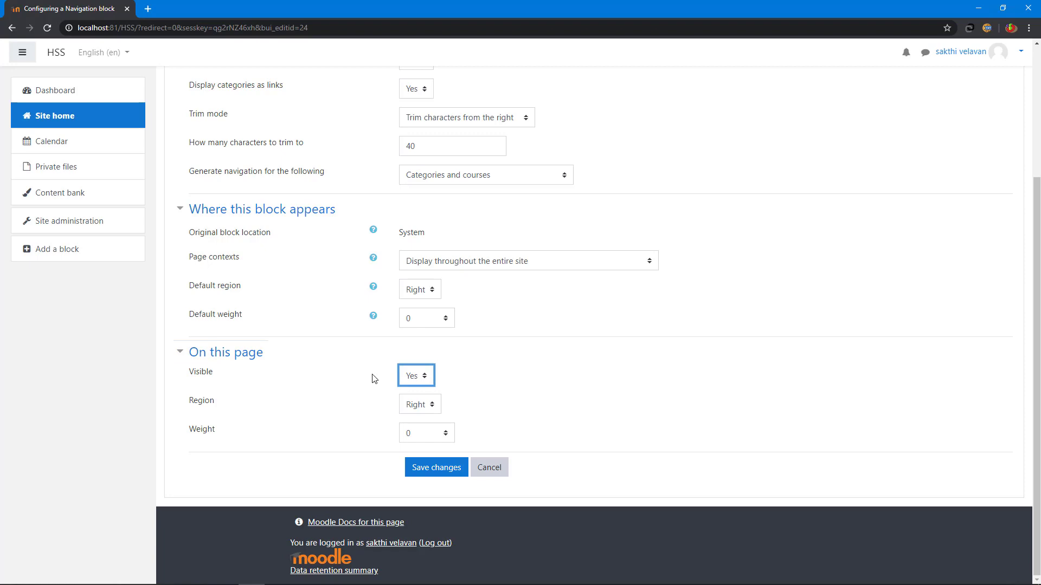
click(434, 408)
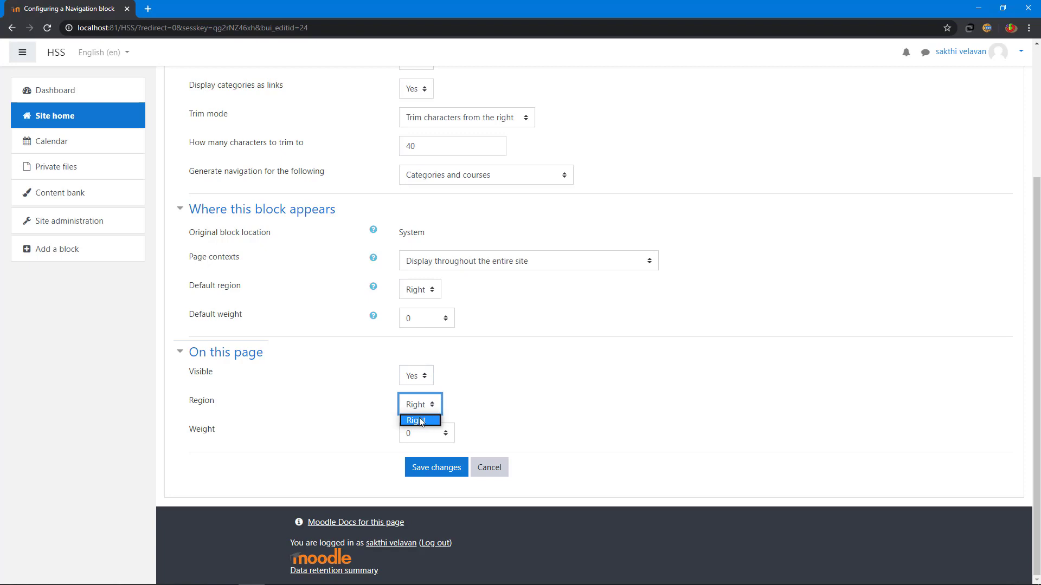
click(420, 421)
click(426, 435)
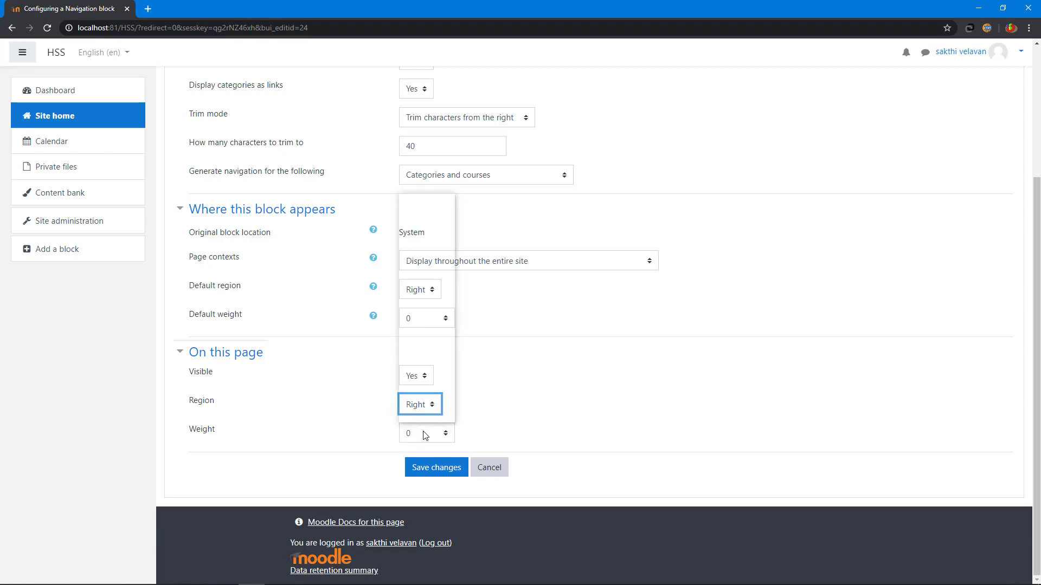
click(426, 435)
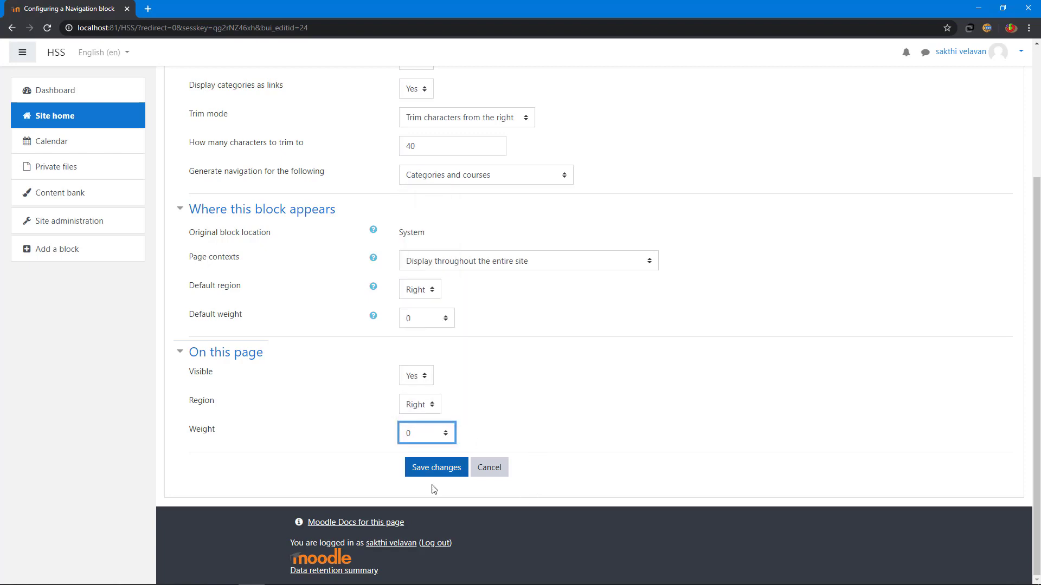
click(428, 469)
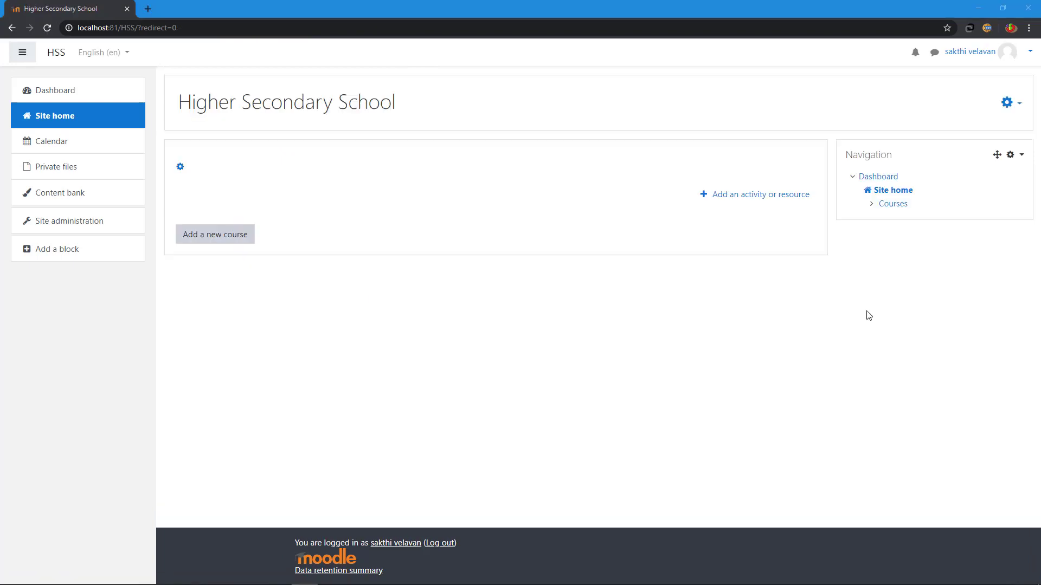
Step: After trying to drag the Navigation block into the main area, turn editing off on site home
click(1020, 155)
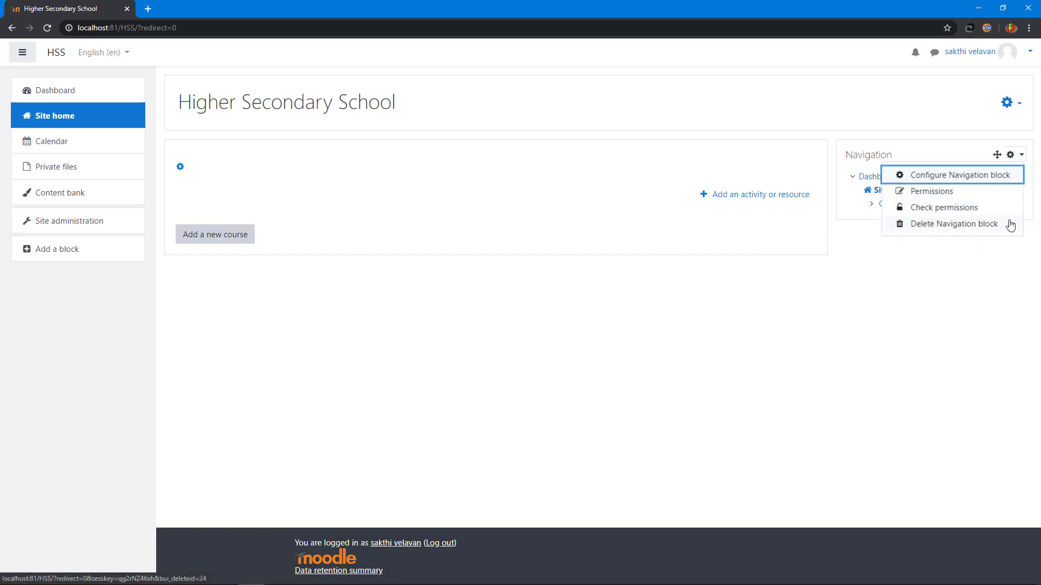
click(1012, 155)
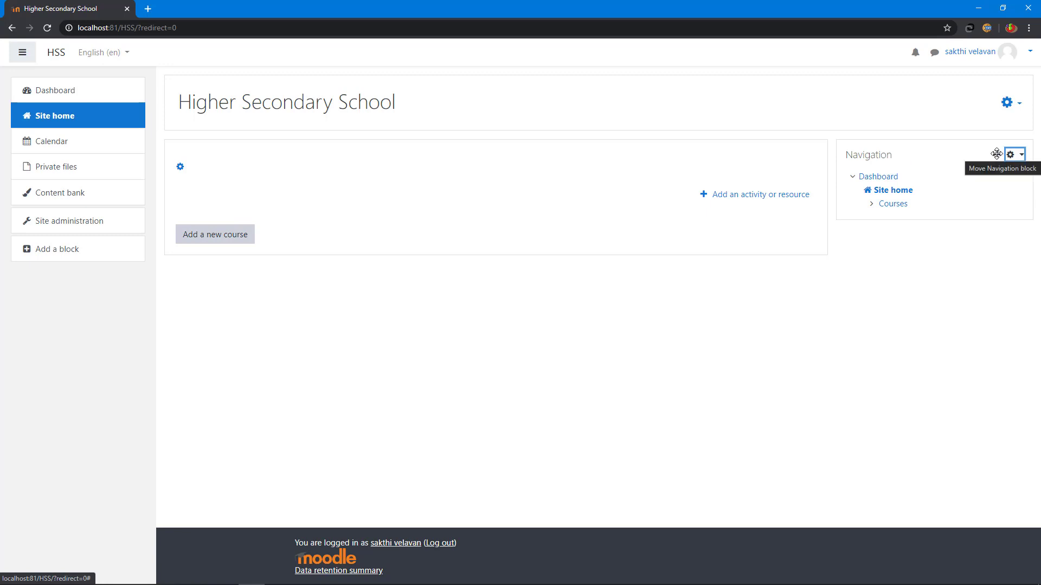
drag(997, 154, 572, 309)
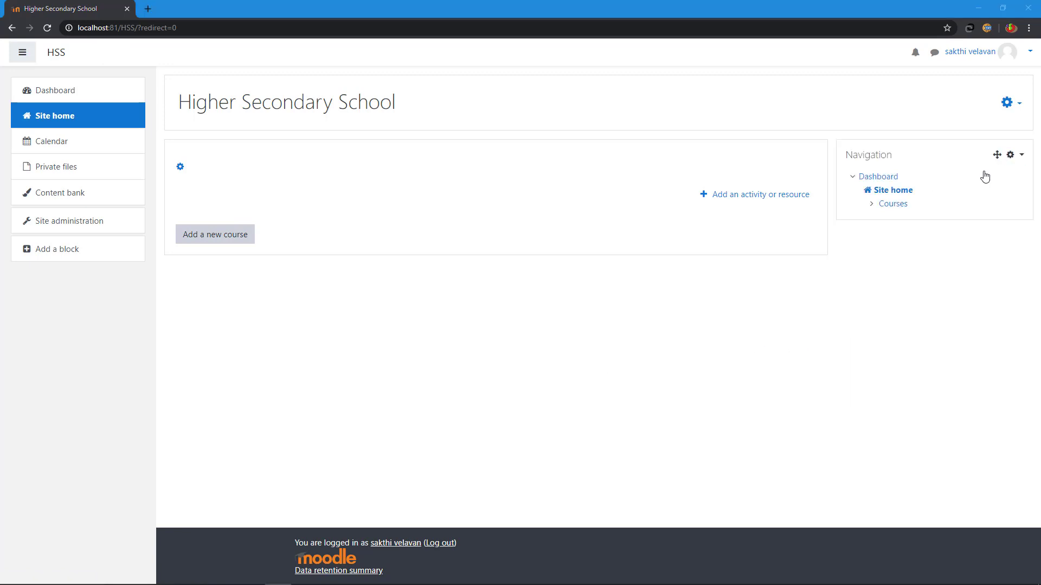
click(1007, 105)
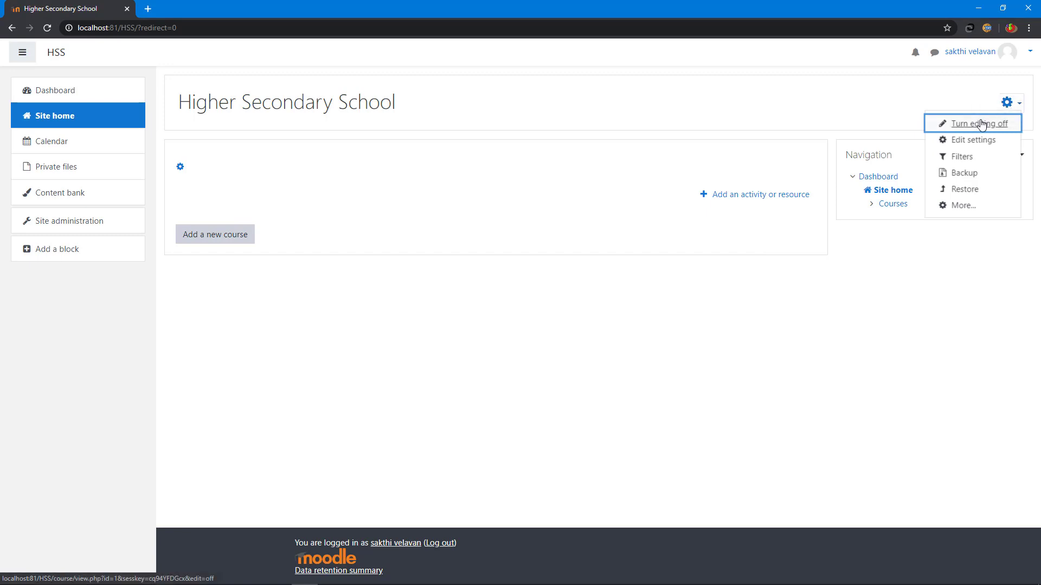
click(982, 124)
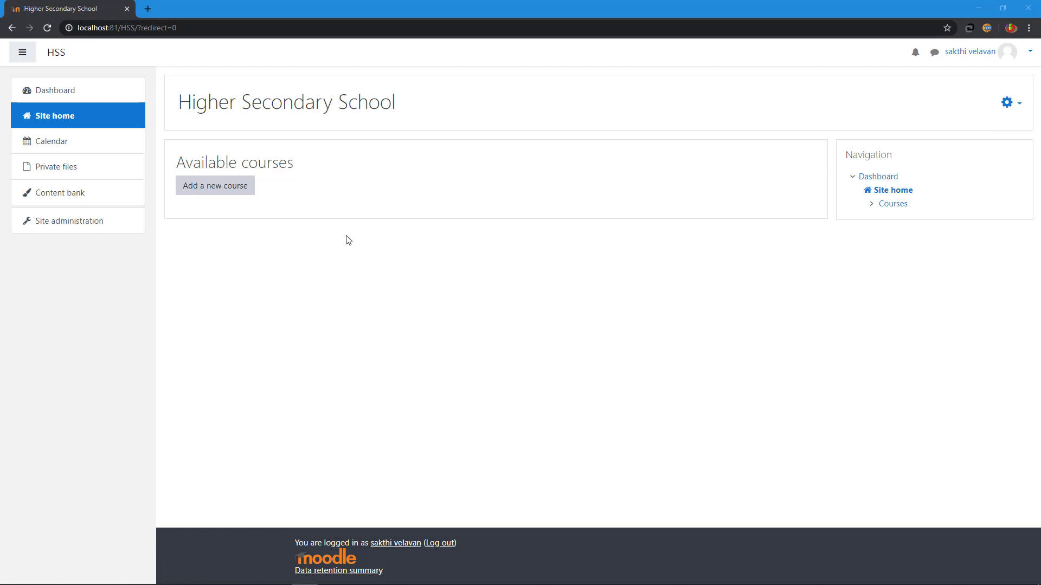
click(82, 227)
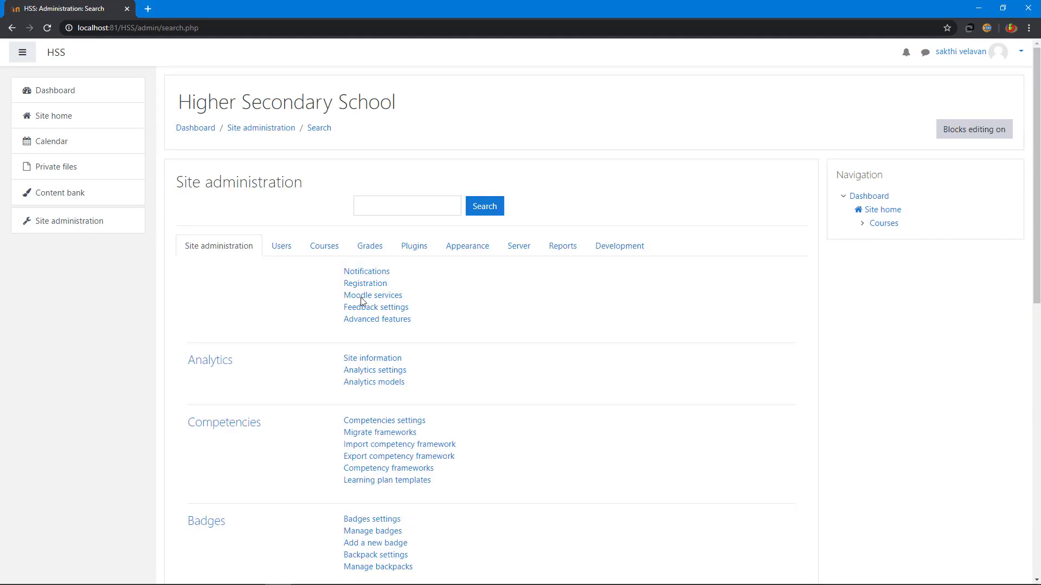
scroll(586, 347, down, 10)
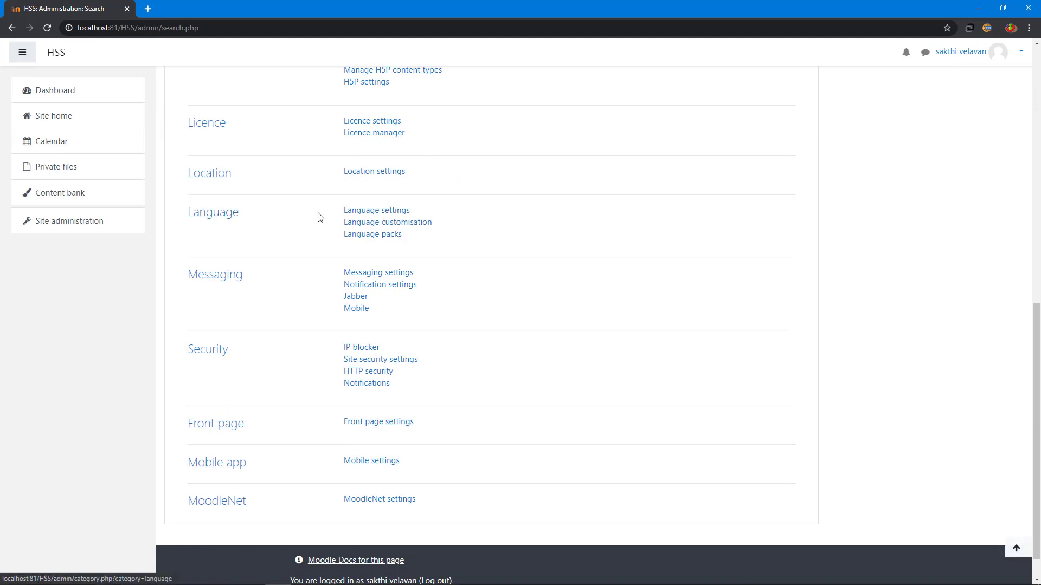
click(387, 215)
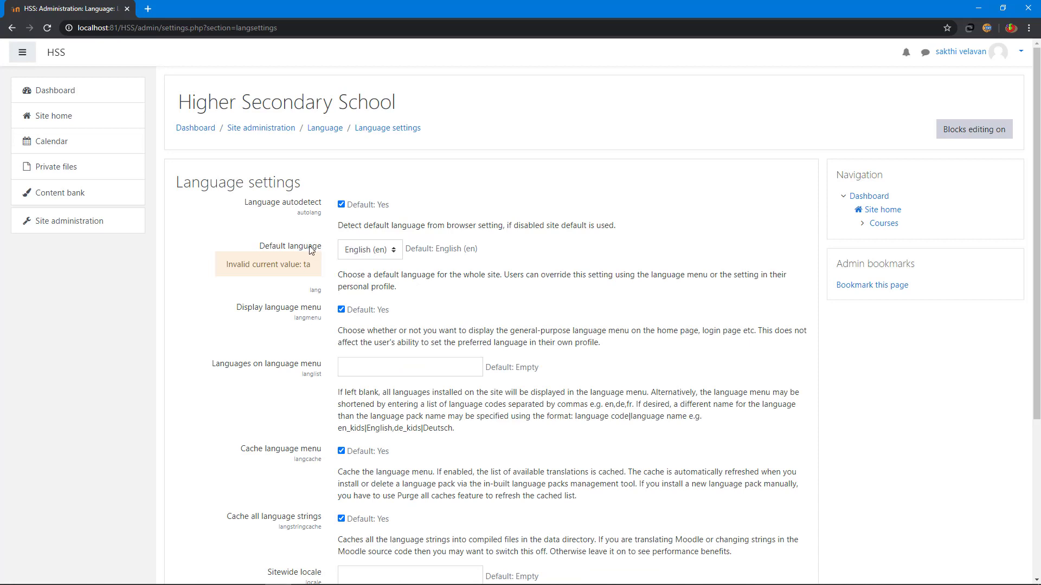
click(368, 251)
click(369, 266)
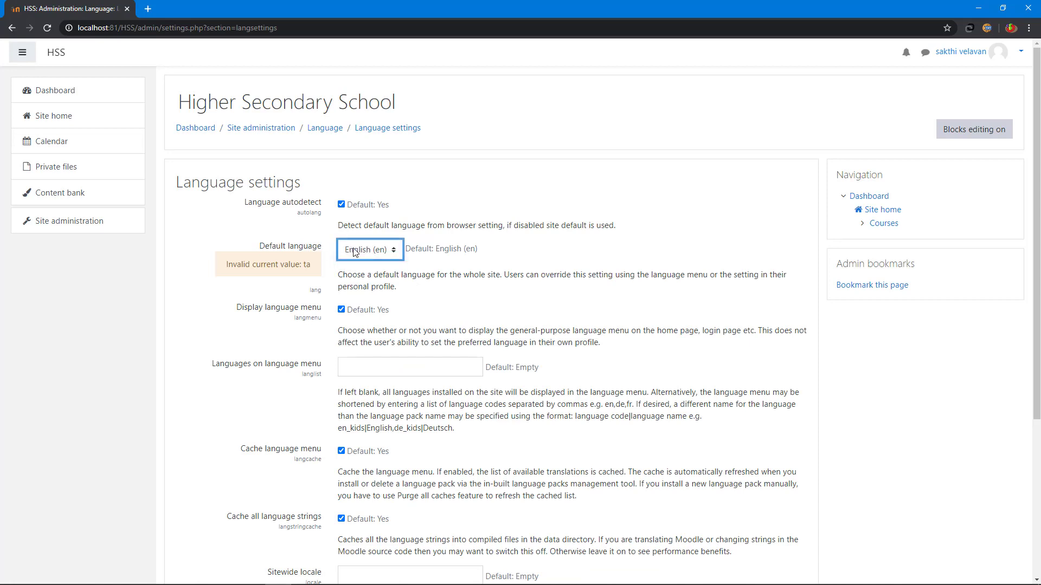
click(369, 250)
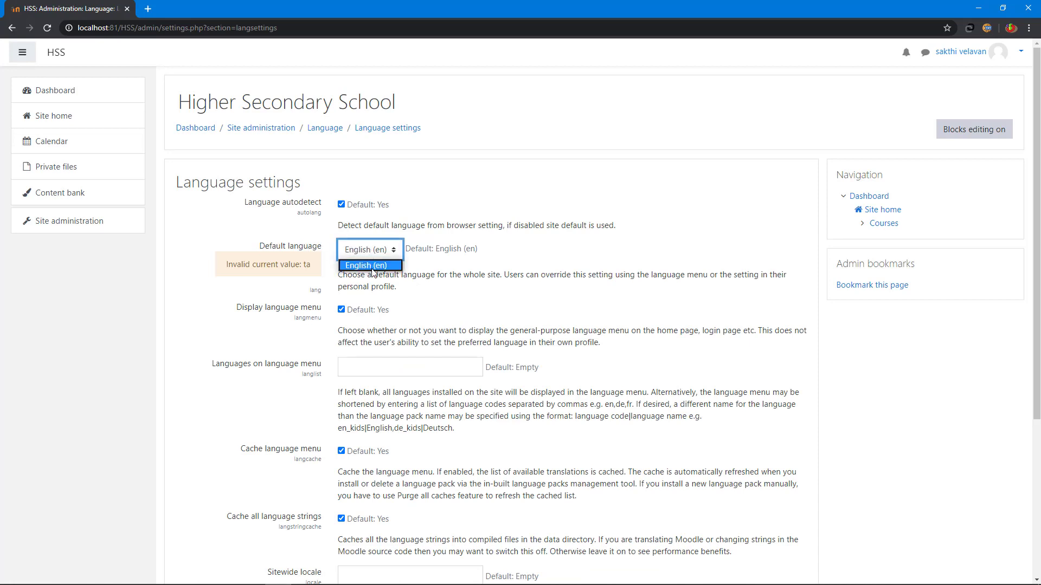
click(380, 200)
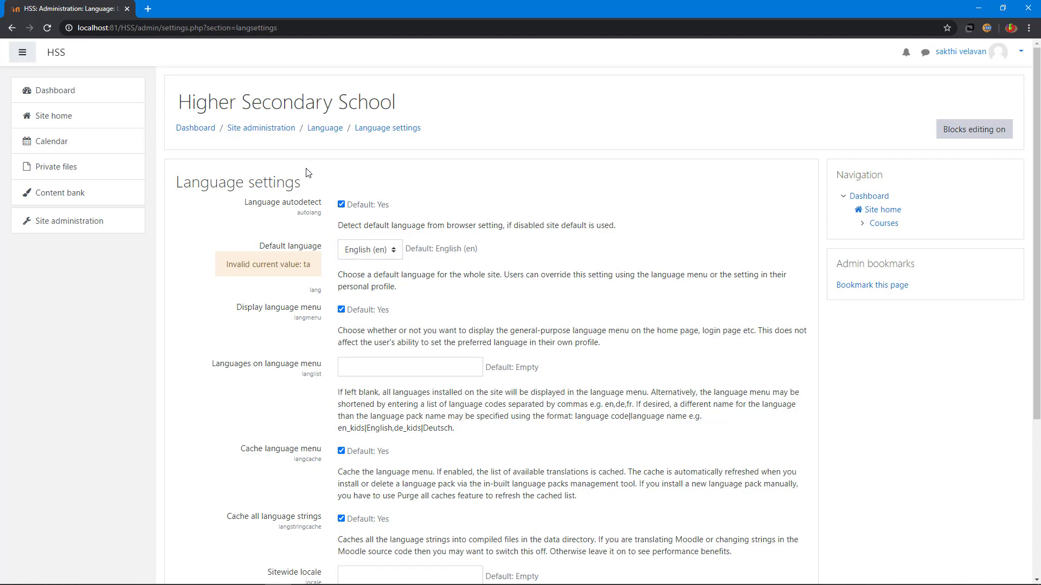
click(70, 219)
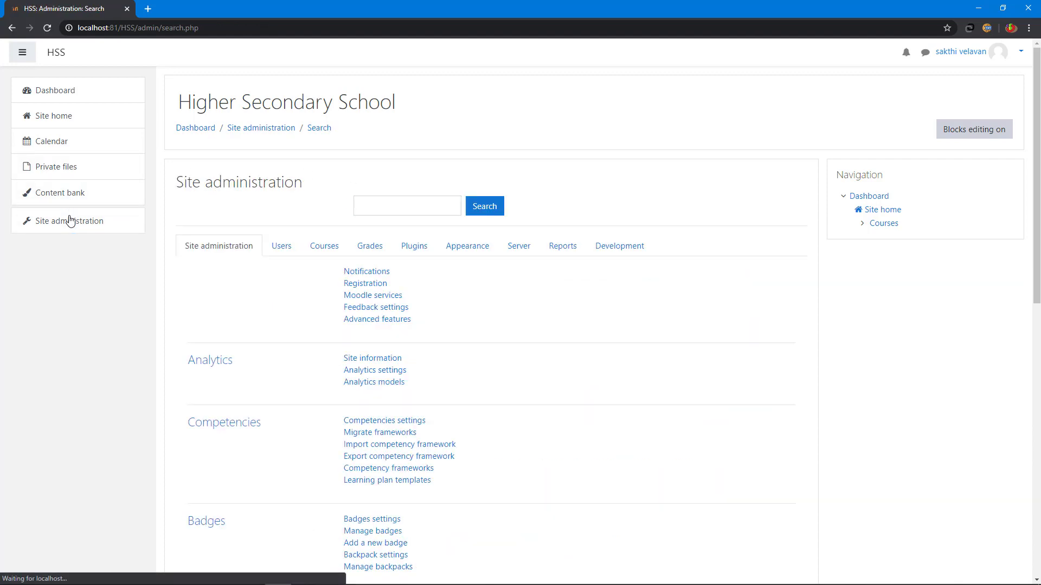
scroll(547, 318, down, 7)
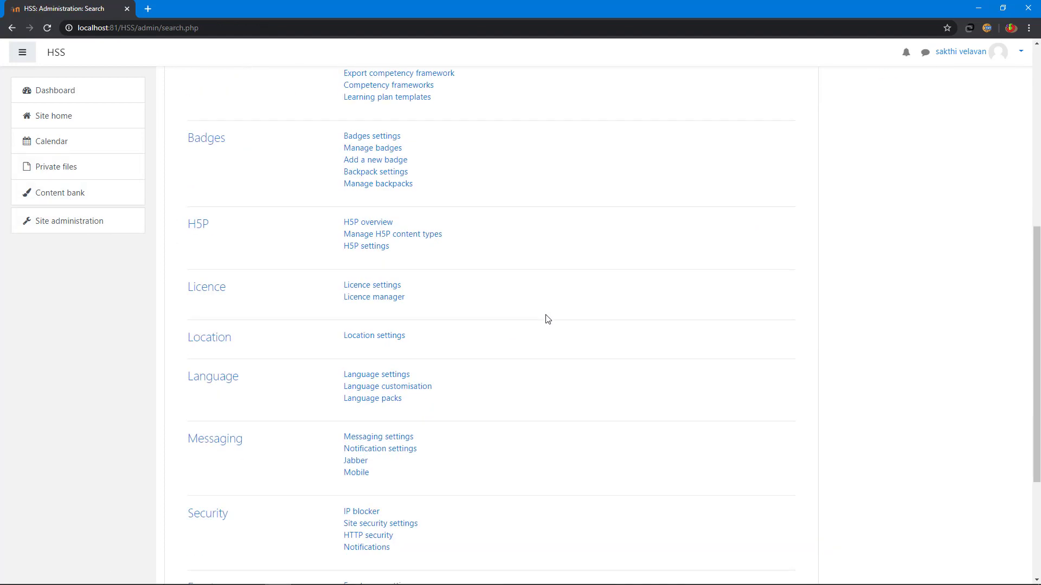
Step: Install the தமிழ் (ta_lk) language pack and return to the Language settings page
click(371, 404)
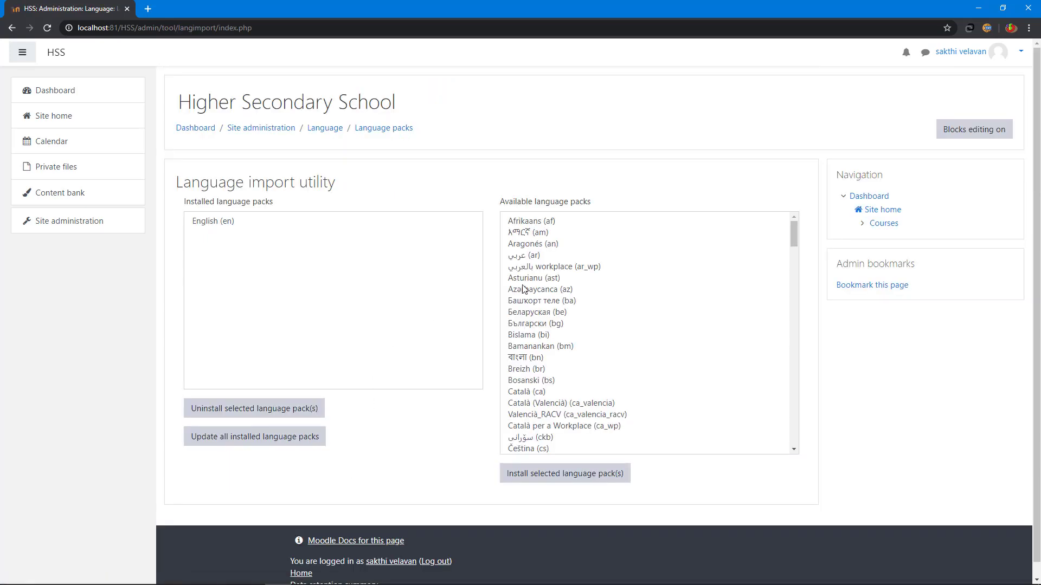
scroll(674, 316, down, 5)
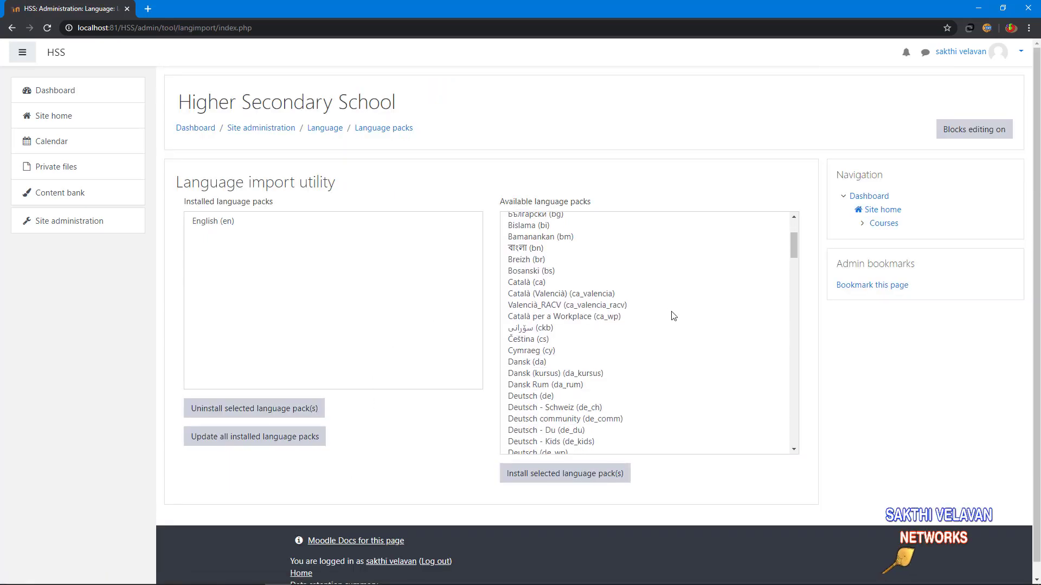
scroll(674, 316, down, 15)
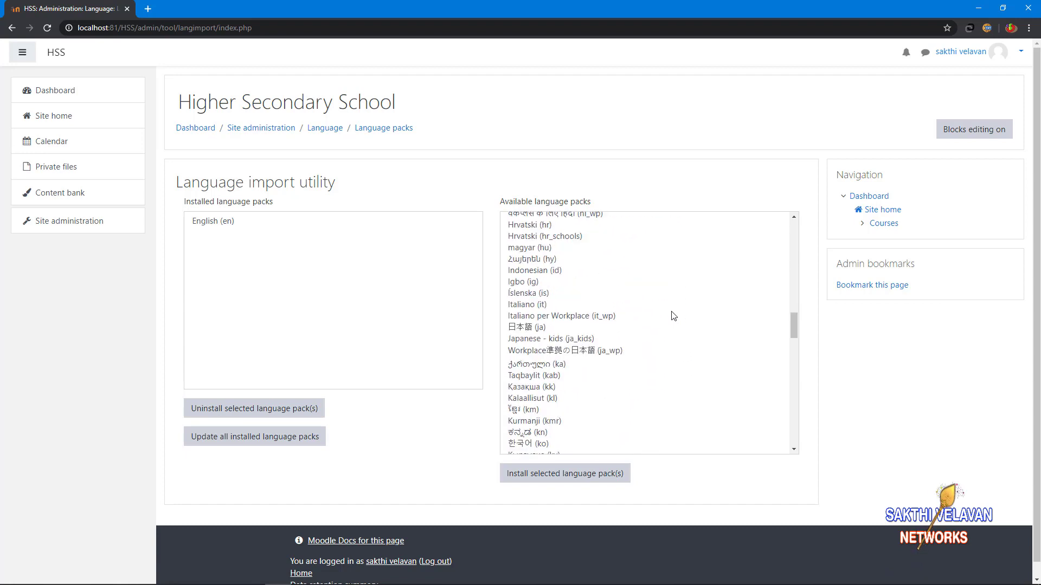
scroll(673, 315, down, 15)
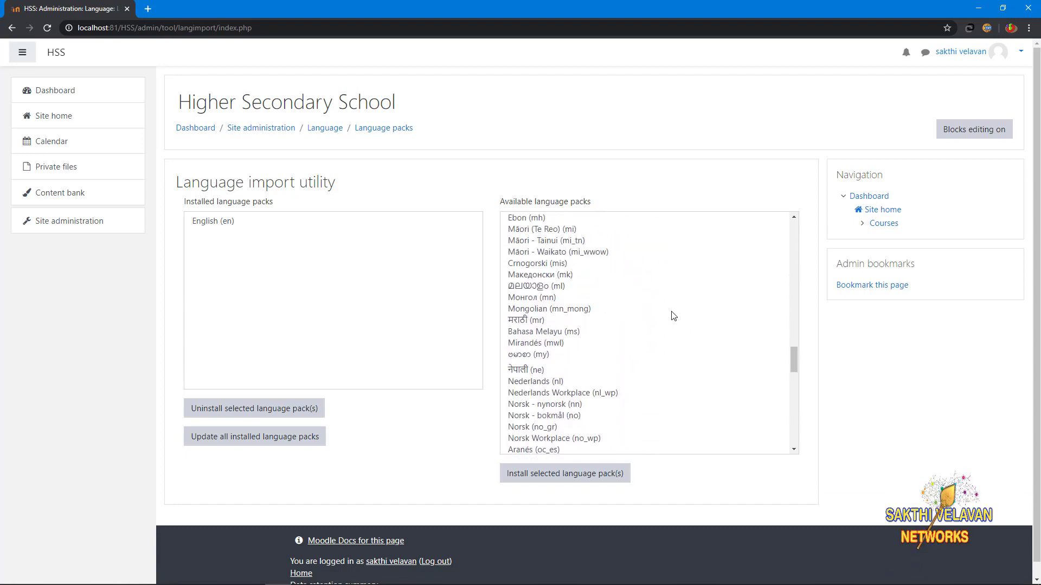
click(521, 325)
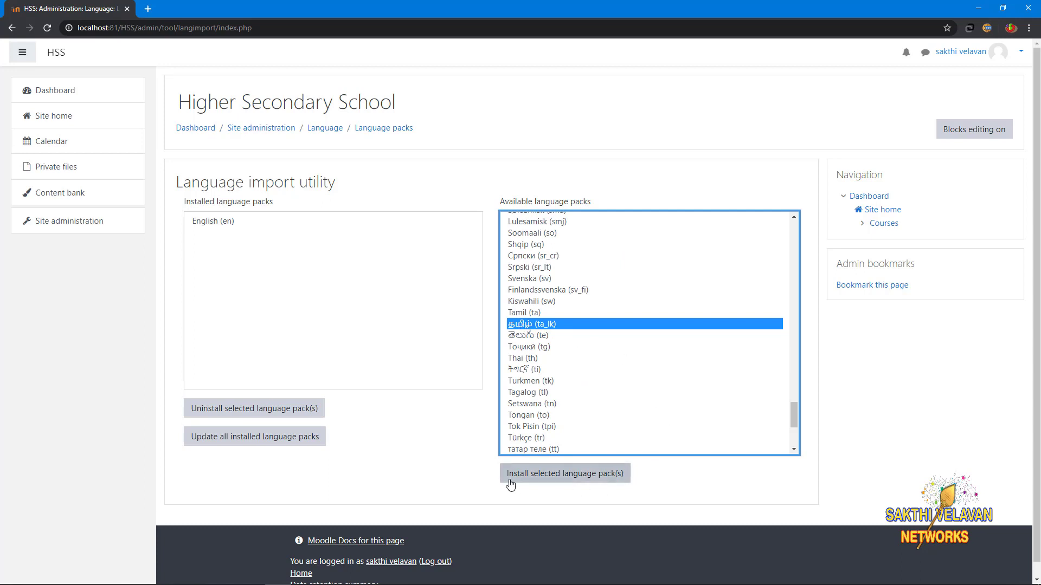
click(565, 475)
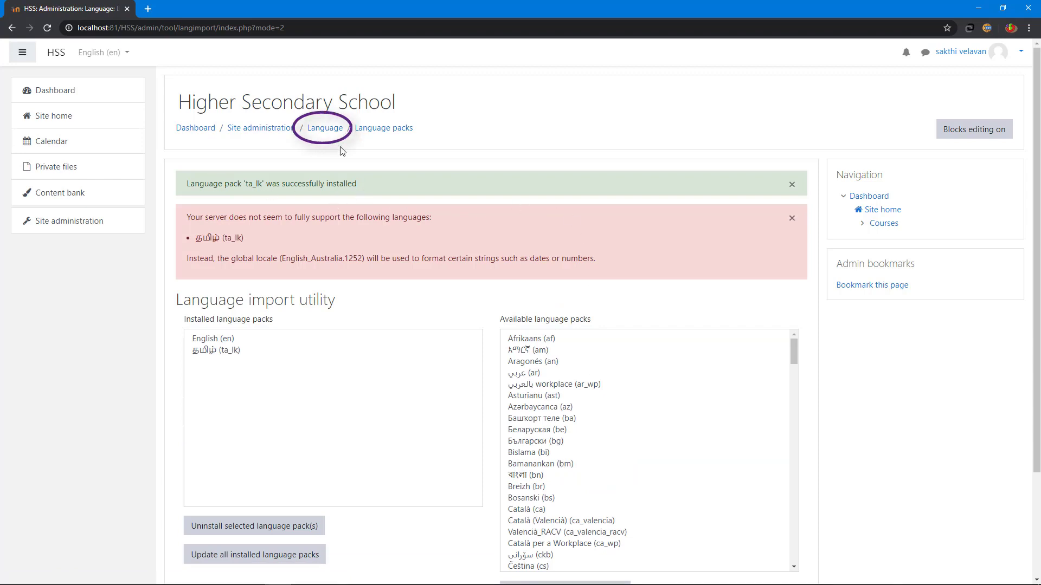
click(331, 130)
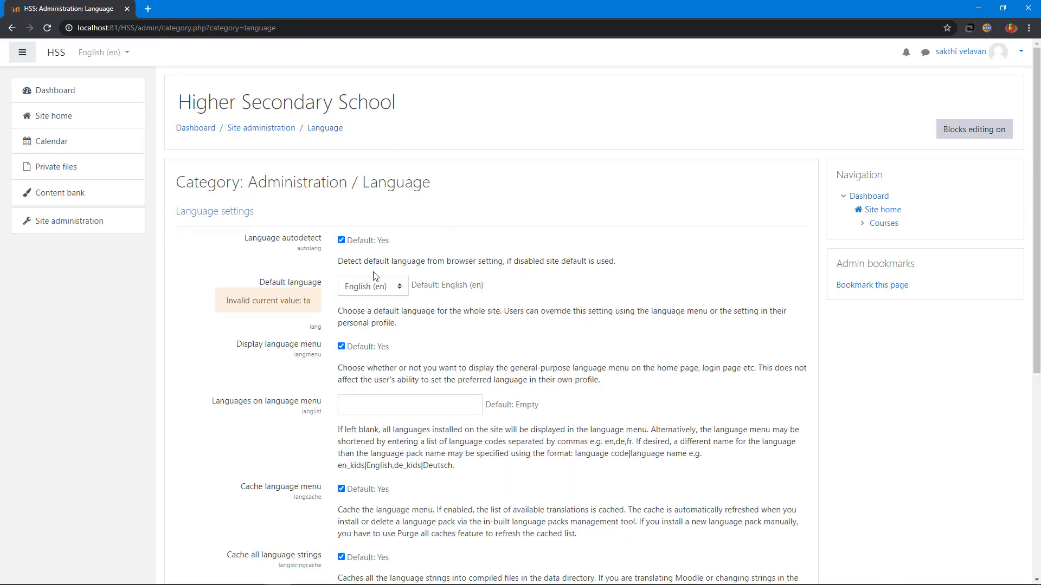
Step: Save தமிழ் (ta_lk) as the default language, then go back to Site home
click(356, 288)
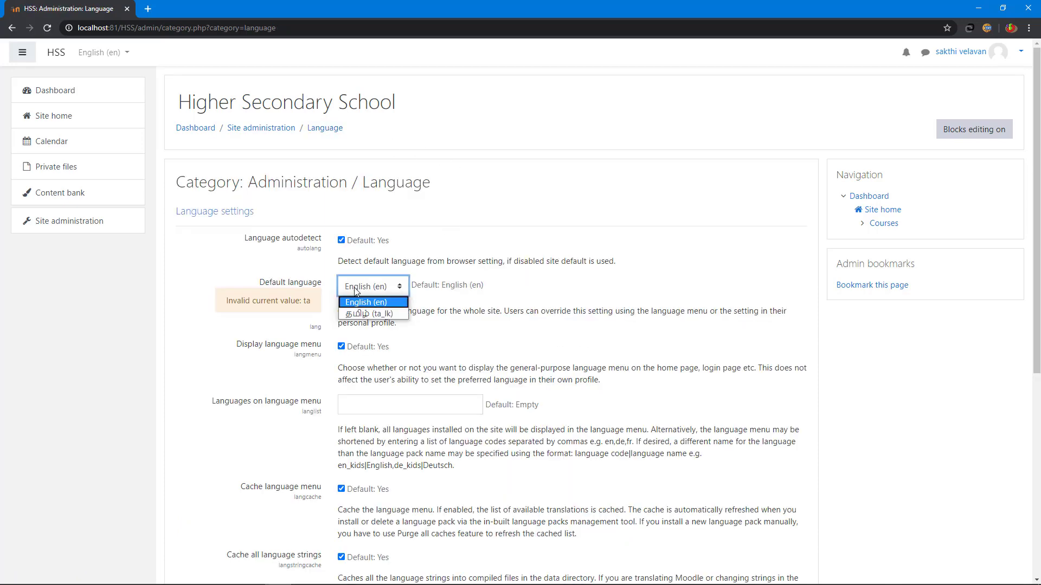
click(369, 314)
scroll(428, 323, down, 6)
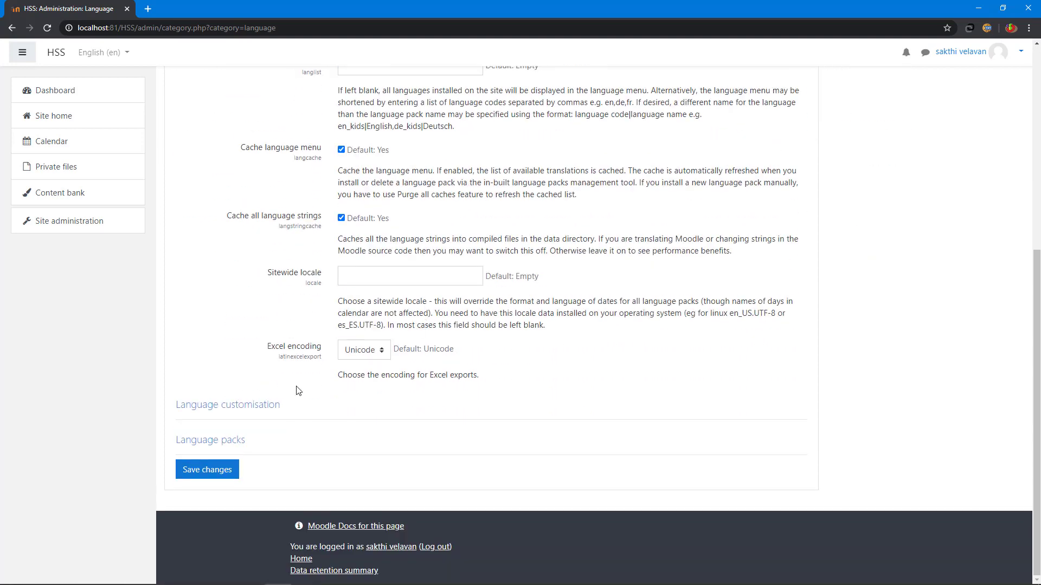
click(196, 477)
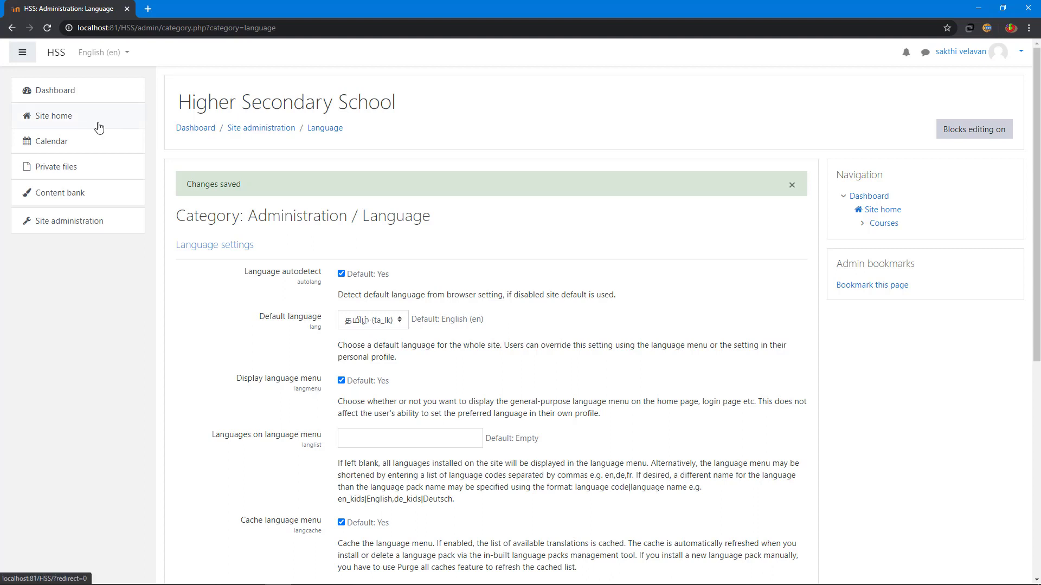
click(70, 128)
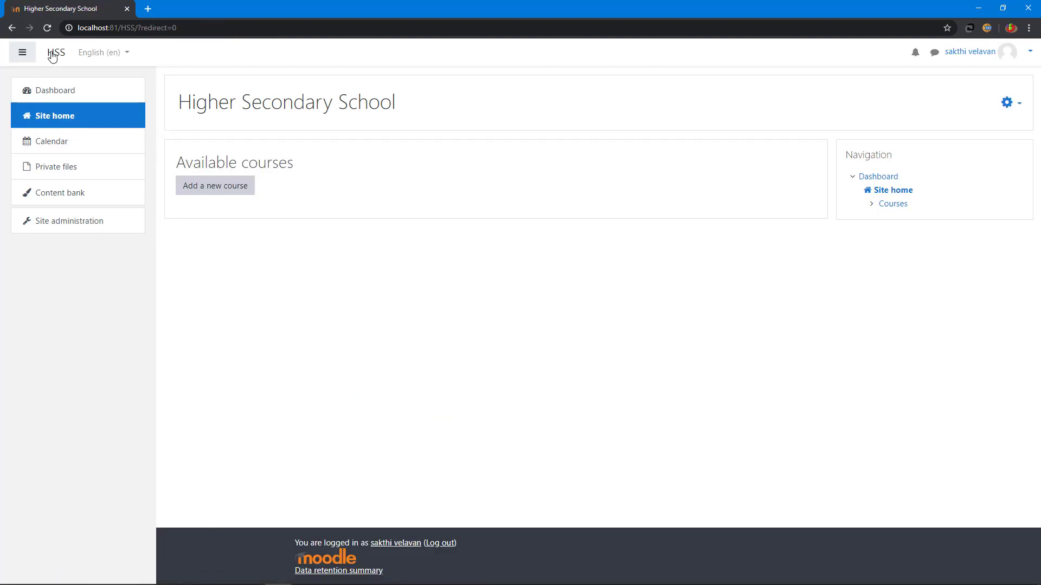
click(91, 54)
click(92, 54)
click(92, 54)
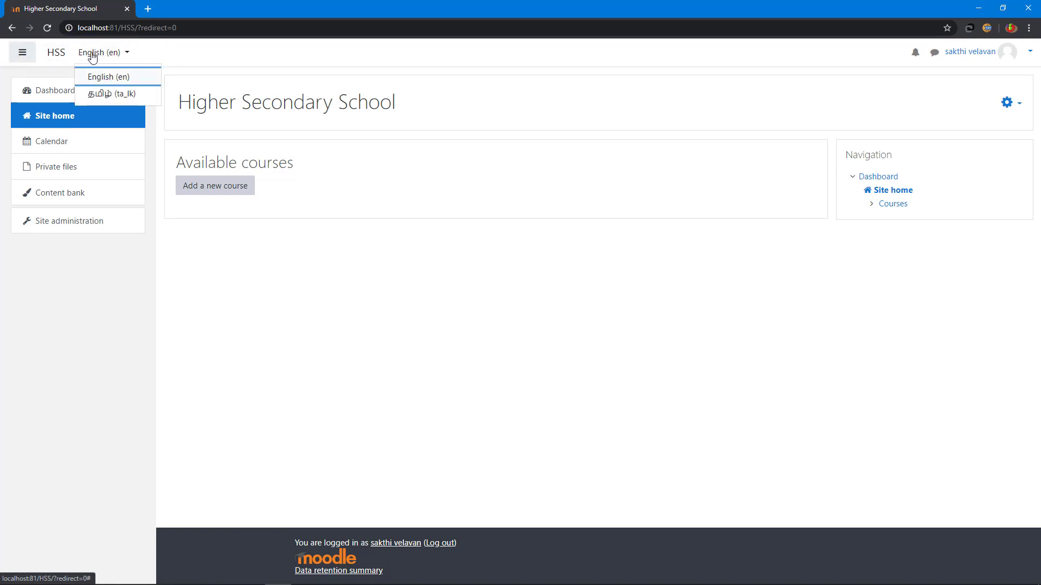
click(100, 94)
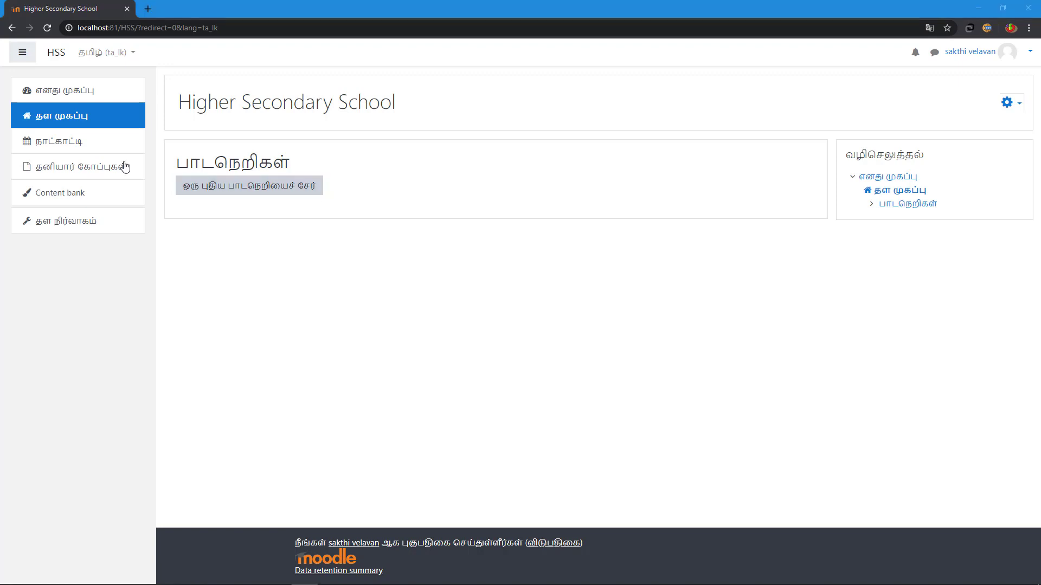
click(105, 54)
click(107, 76)
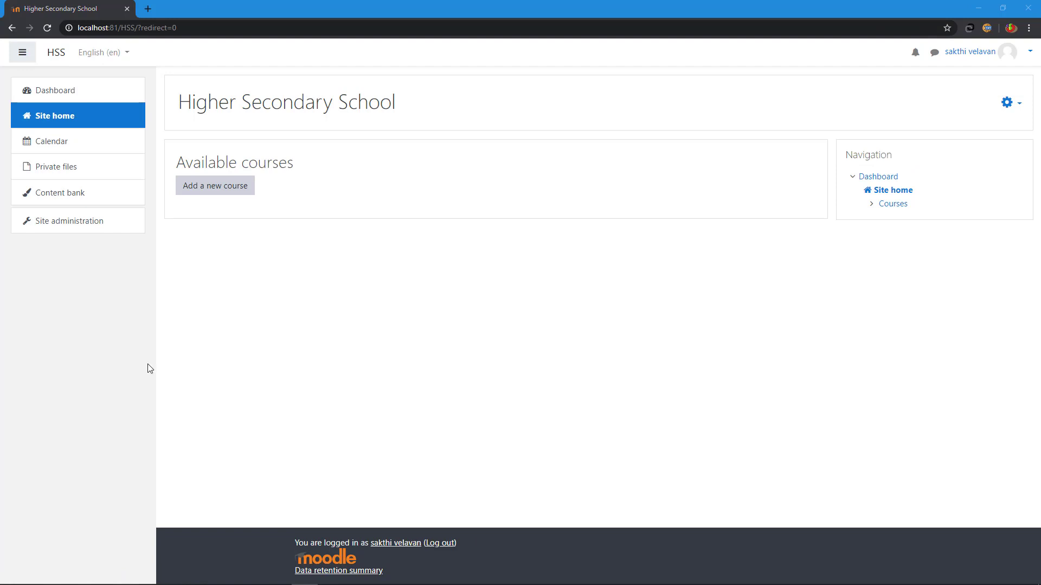
Step: From Site administration > Users, add a new user with a username and Manual accounts authentication
click(81, 228)
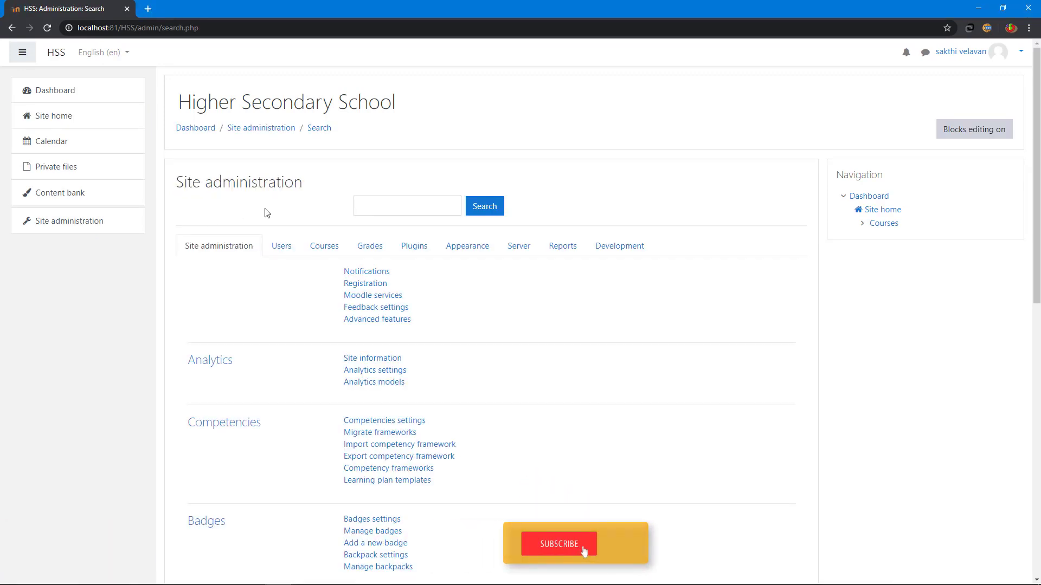
click(283, 250)
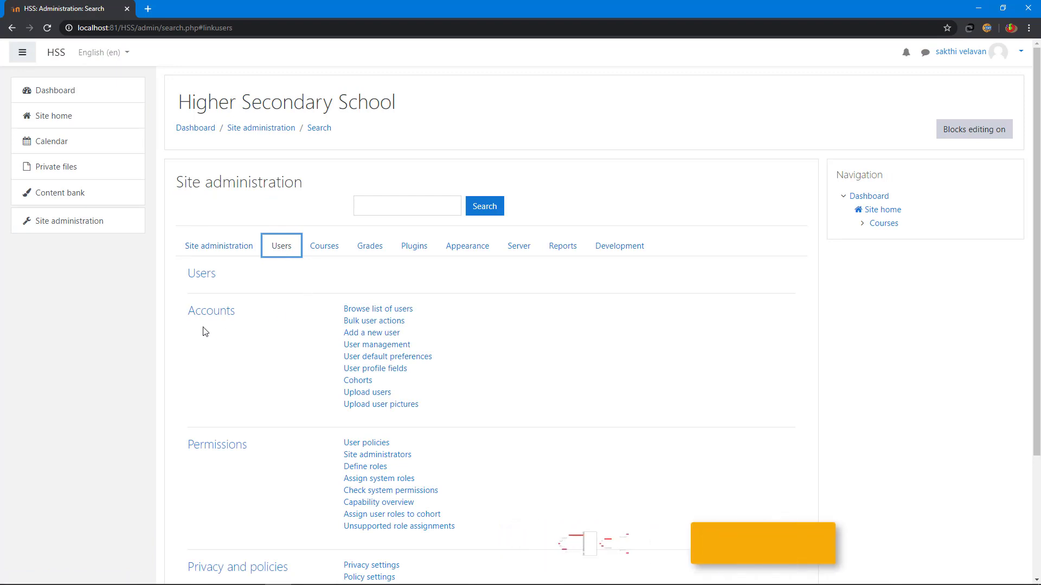
click(372, 333)
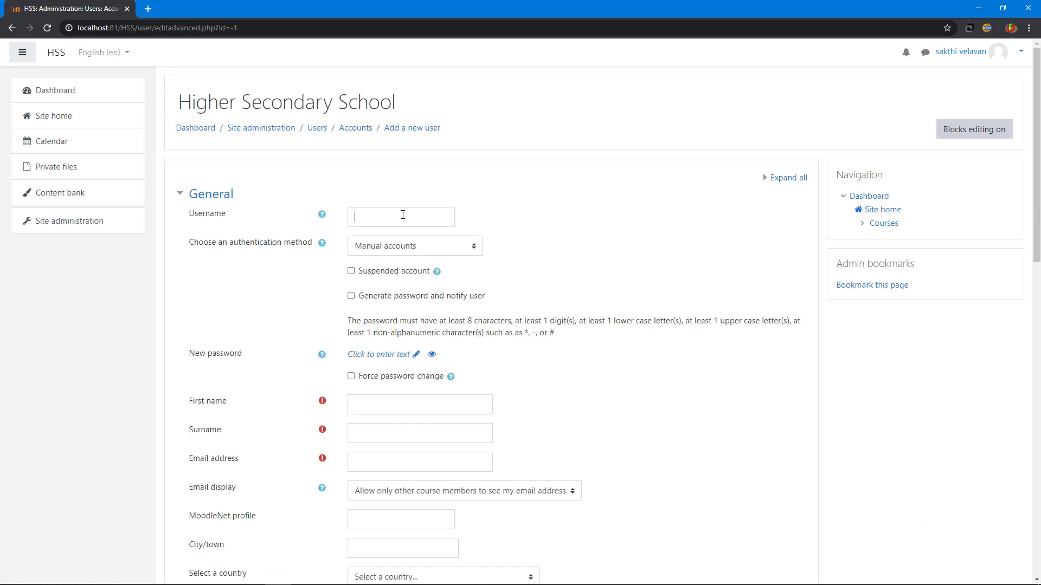
text(diens)
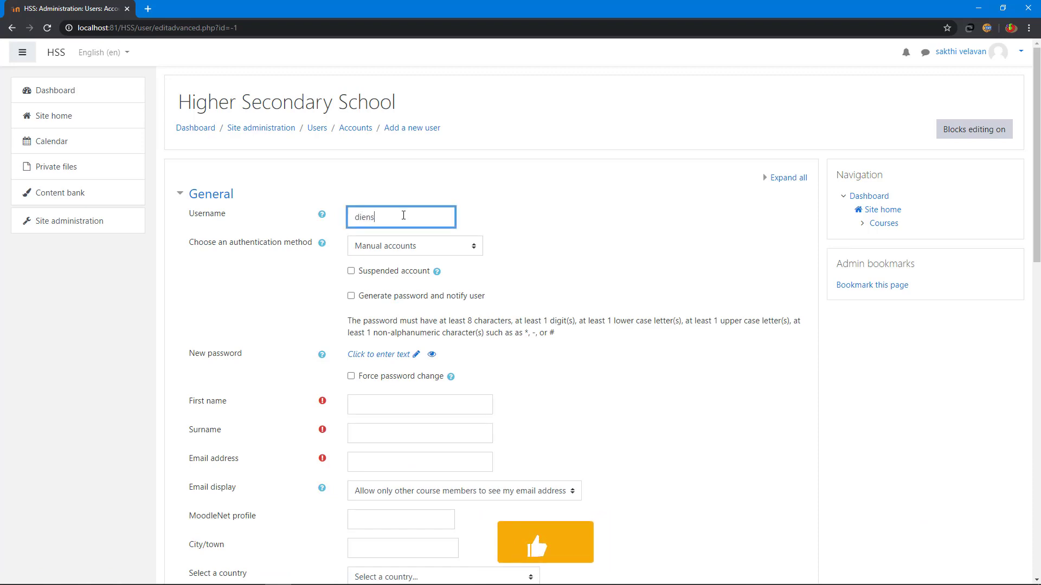
text(h)
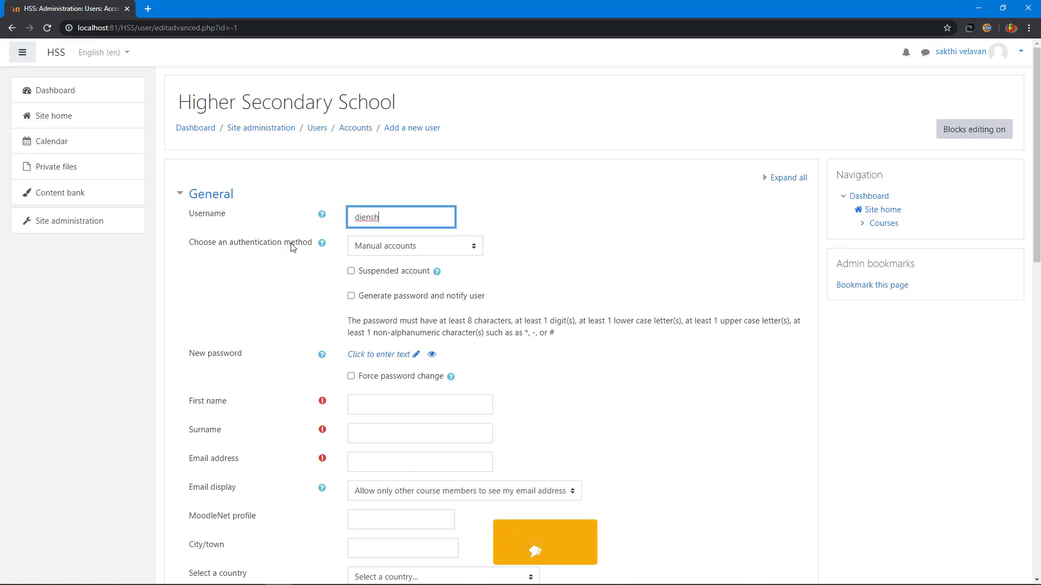
click(407, 246)
click(413, 249)
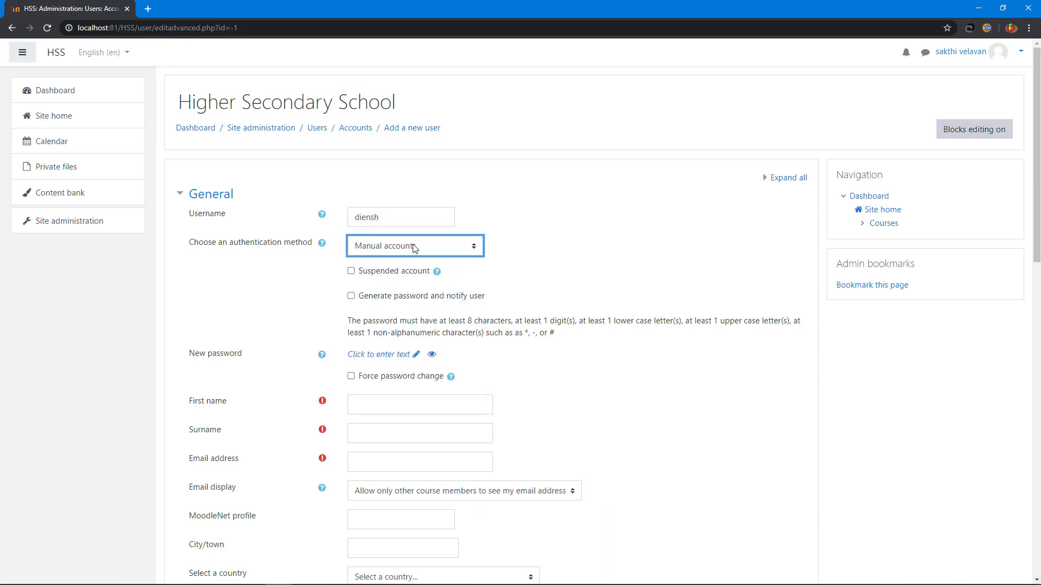
click(413, 248)
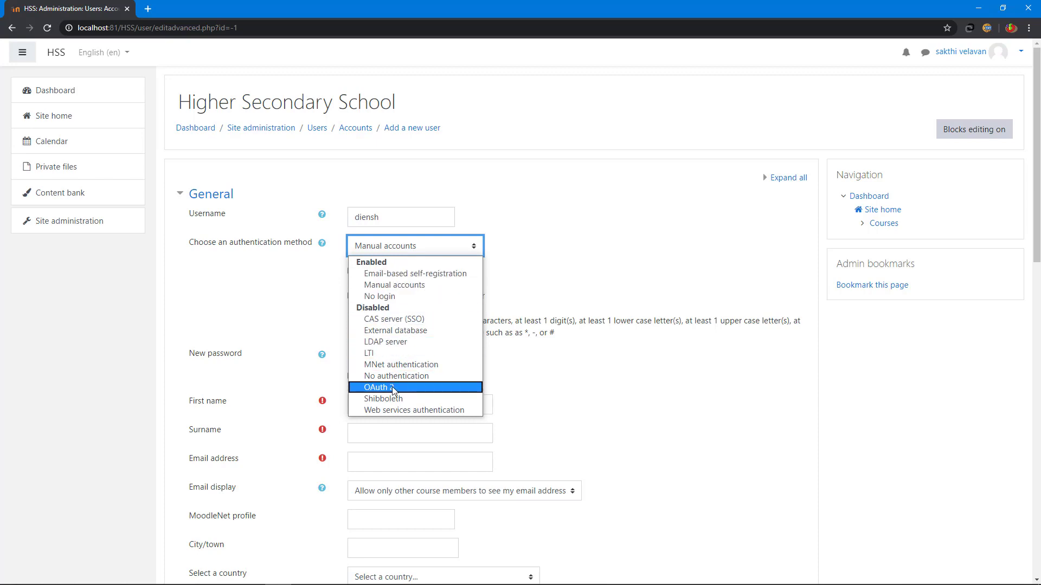
click(382, 286)
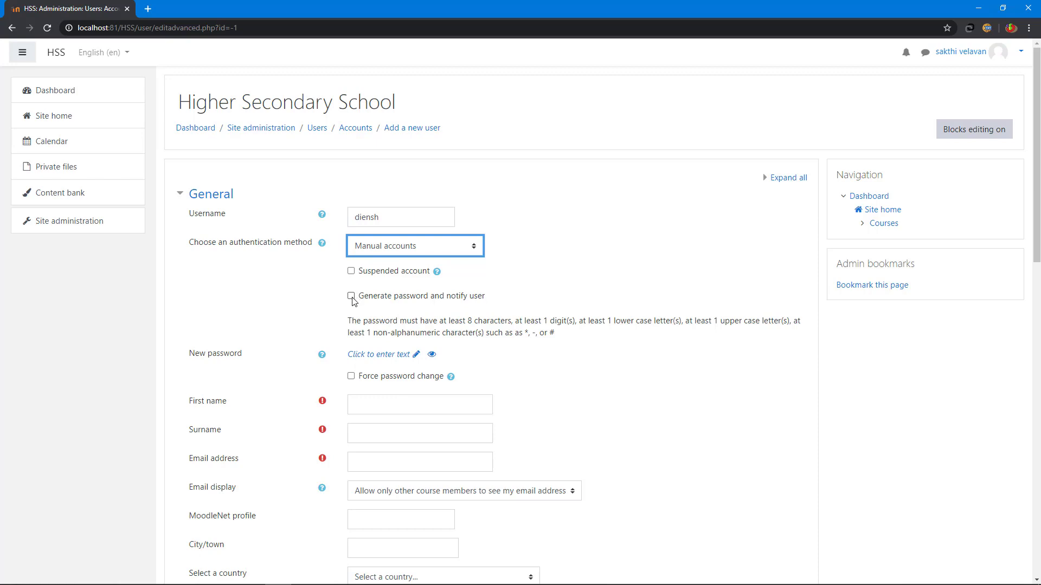
Step: Enter a password for the new user
scroll(353, 300, down, 1)
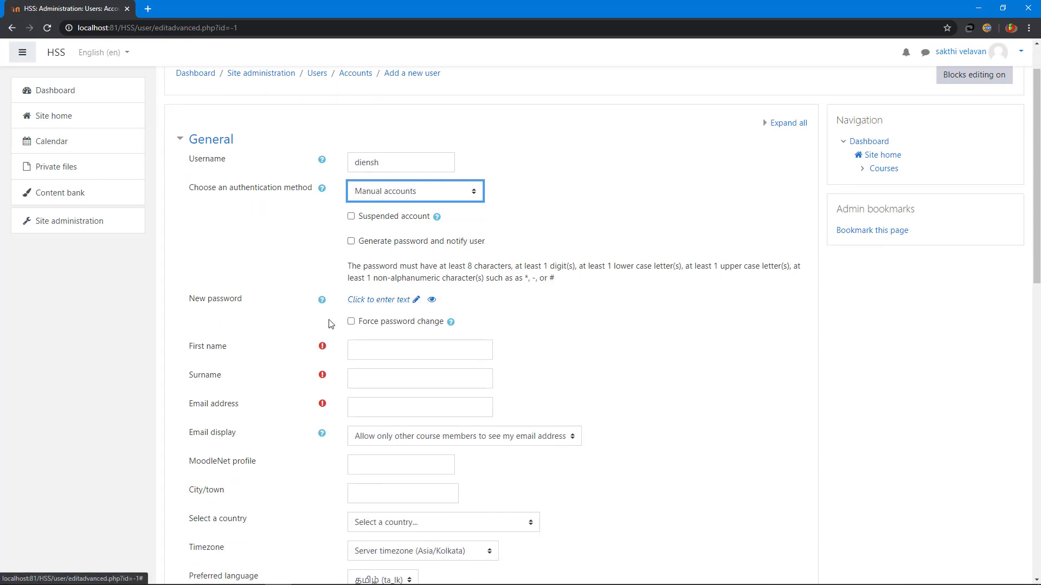
click(397, 303)
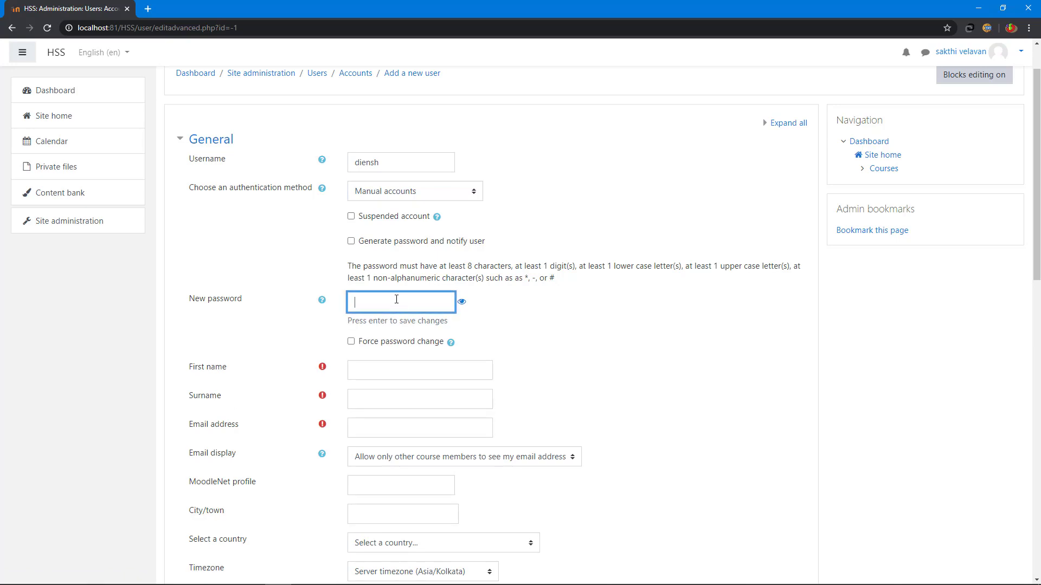
text(Hss#1)
key(Return)
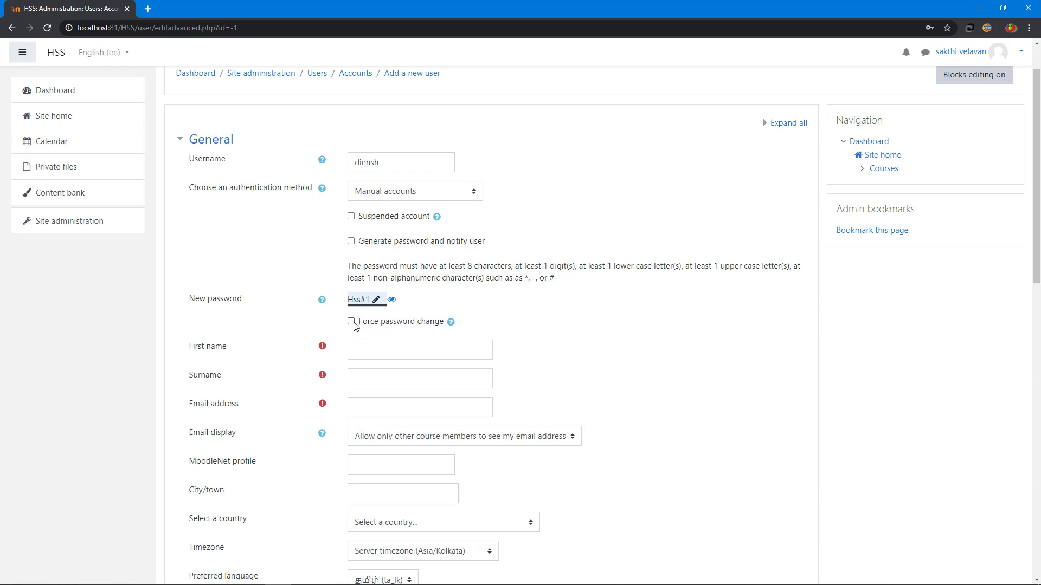
Step: Fill in the new user's first name and surname, moving on to the e-mail field
scroll(353, 325, down, 2)
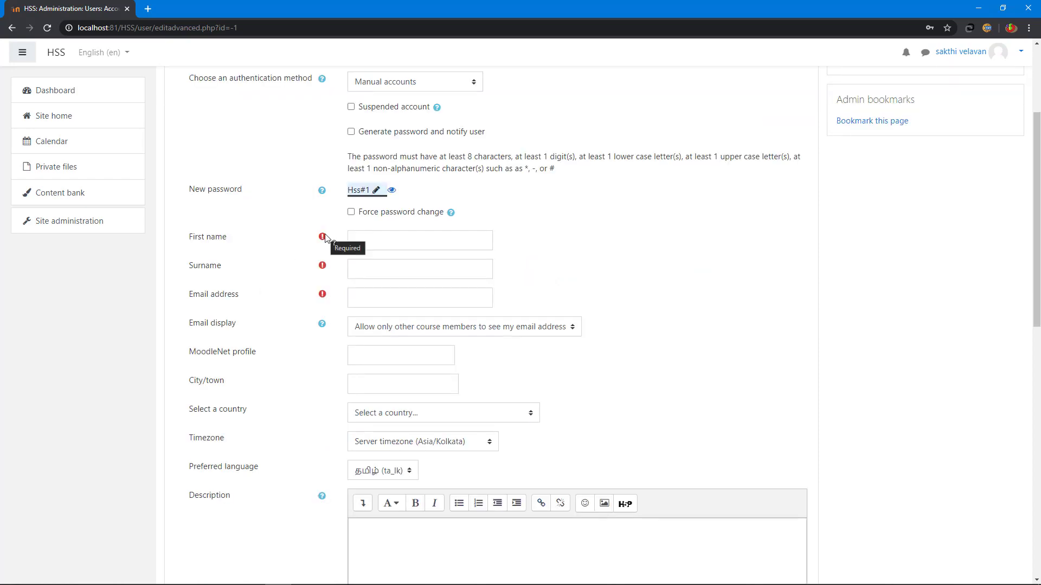
click(358, 239)
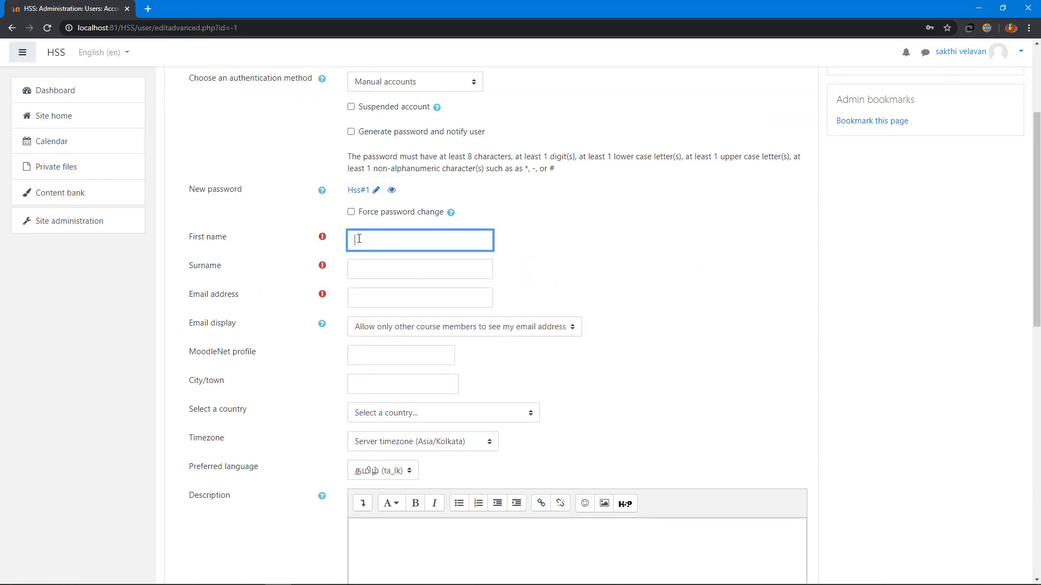
click(365, 270)
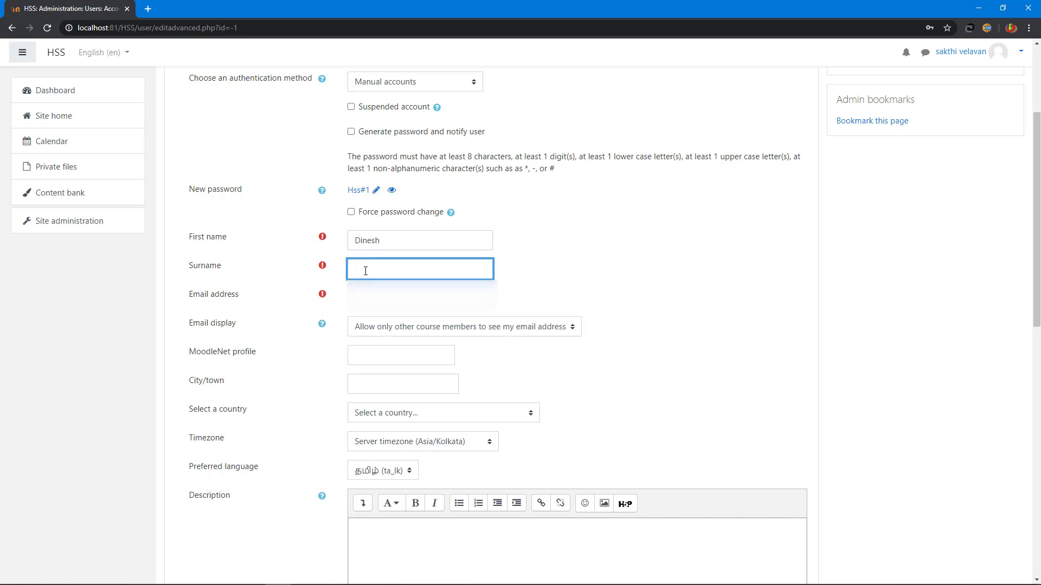
key(Tab)
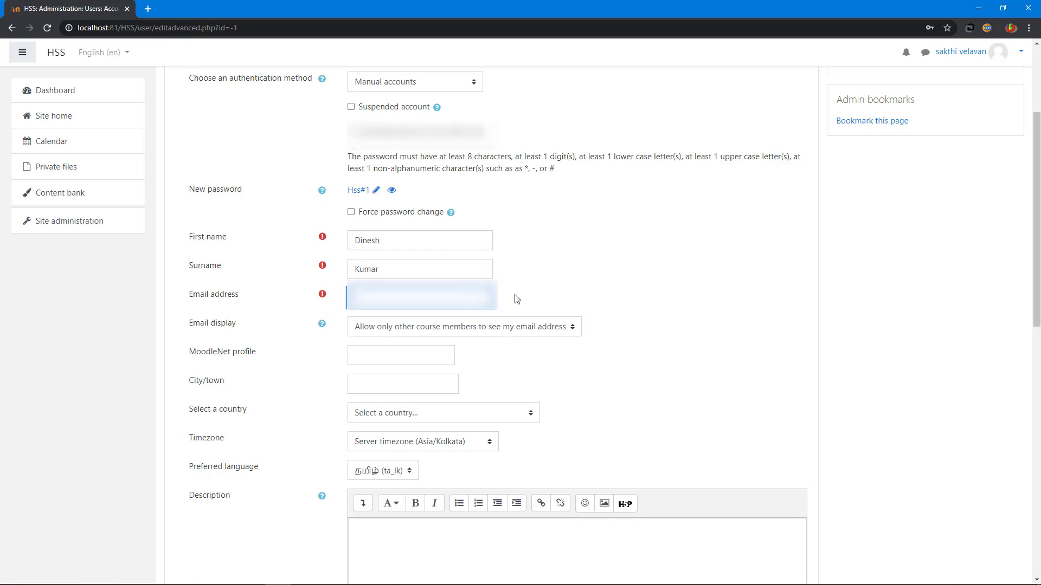
scroll(516, 299, down, 1)
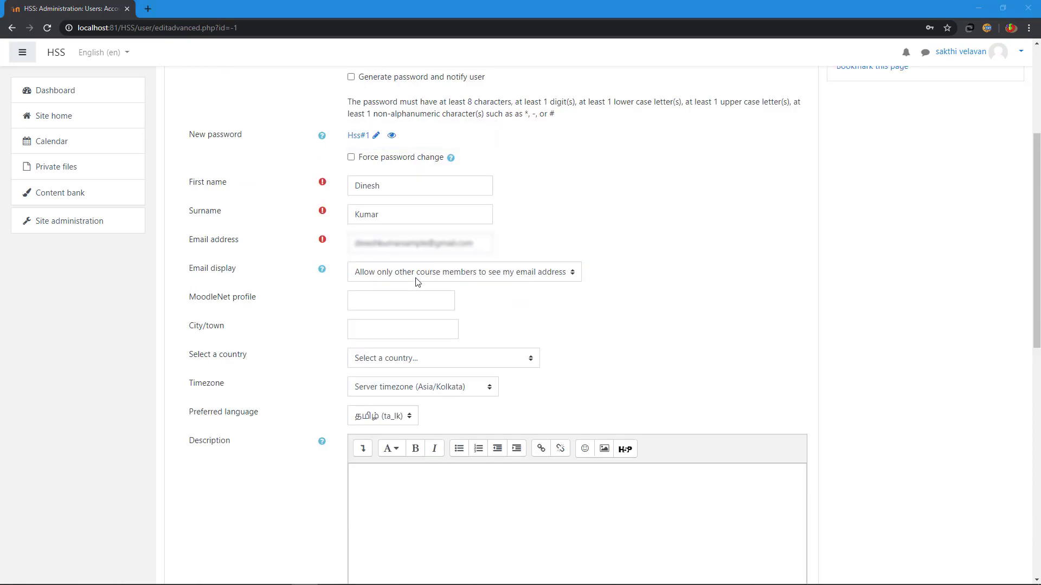
Step: Hide the user's e-mail from non-privileged users and set the city to Vellore
click(479, 274)
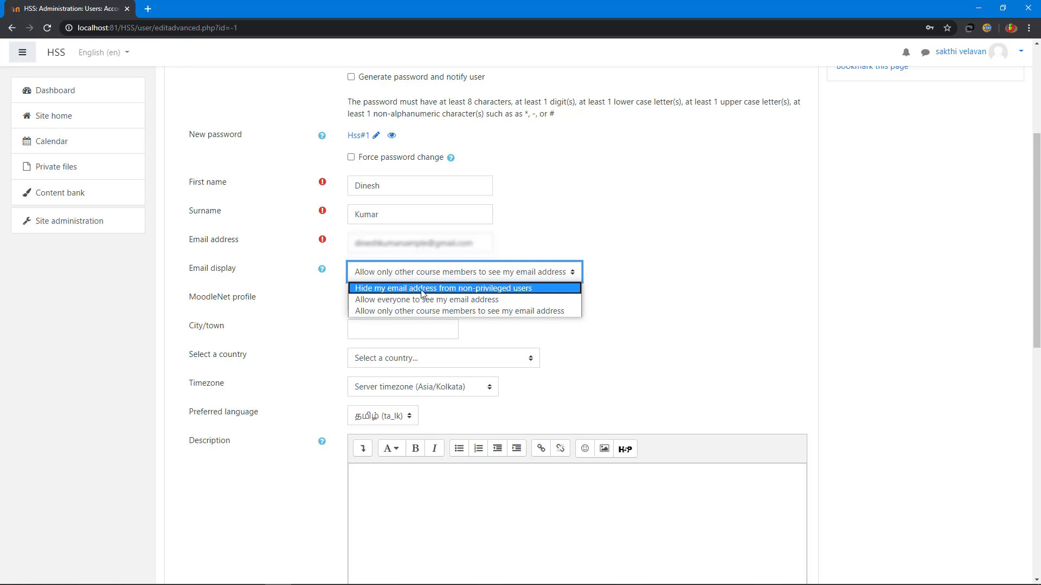
click(422, 289)
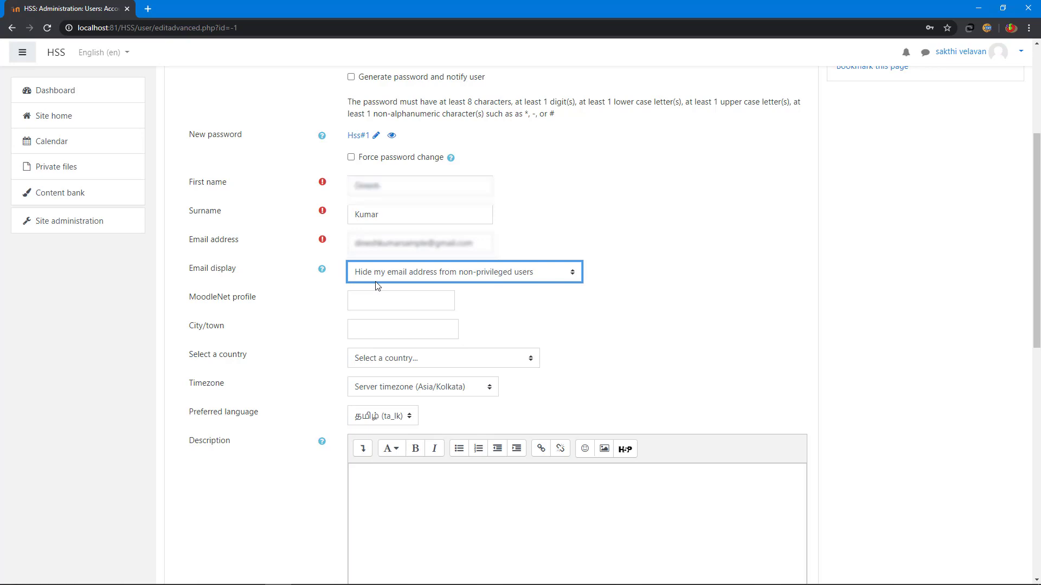
scroll(547, 288, down, 1)
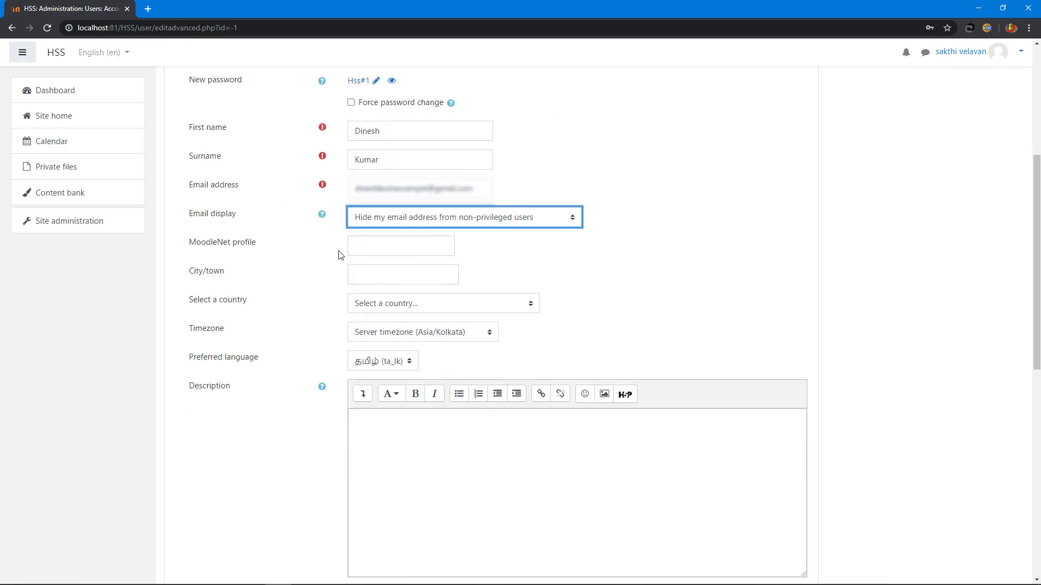
click(396, 274)
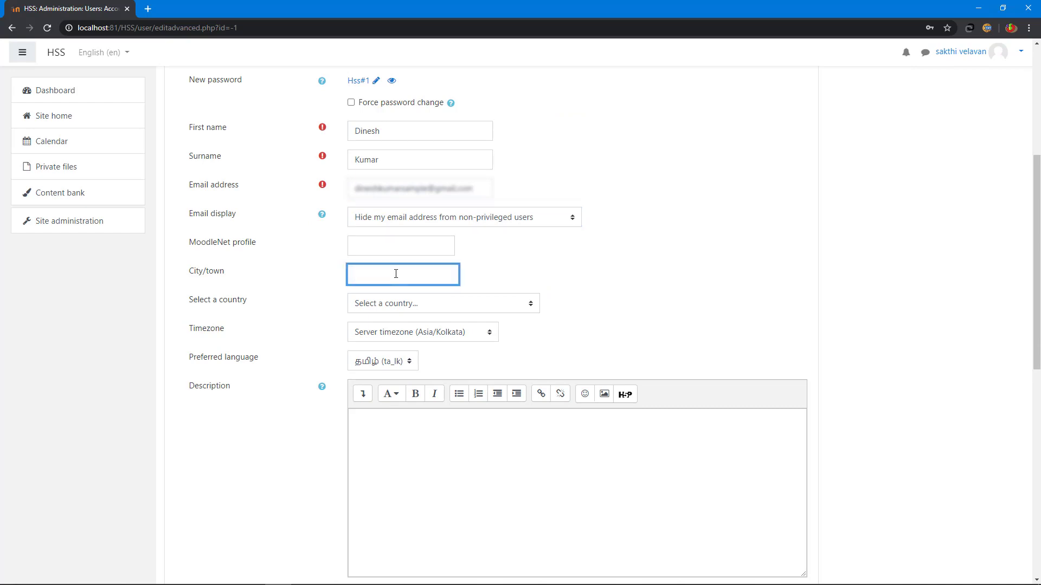
text(Vellore)
Step: Set country India, preferred language English, and add a short second-admin description
click(418, 305)
scroll(424, 402, down, 15)
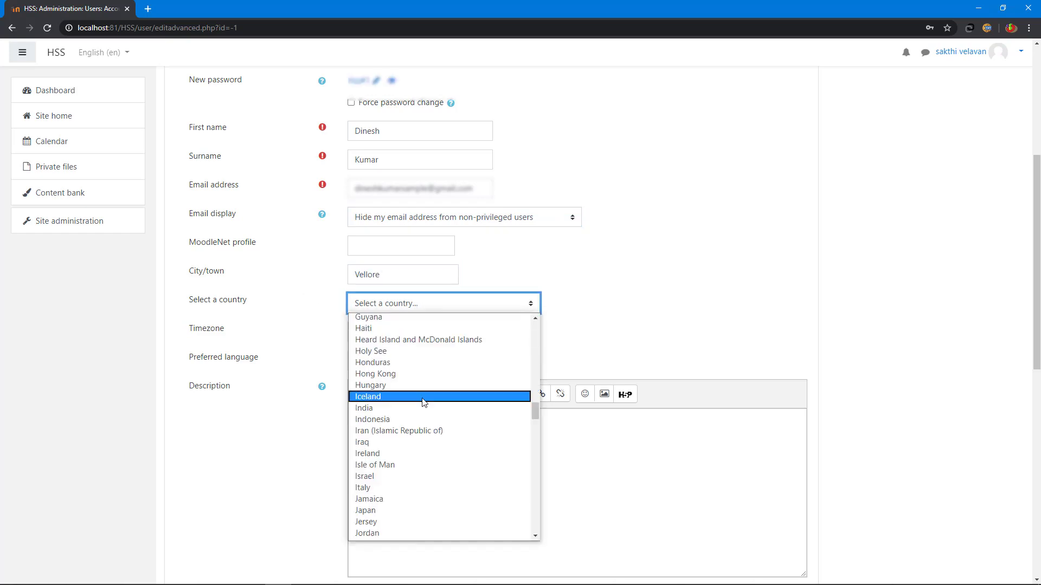
click(424, 408)
scroll(678, 283, down, 2)
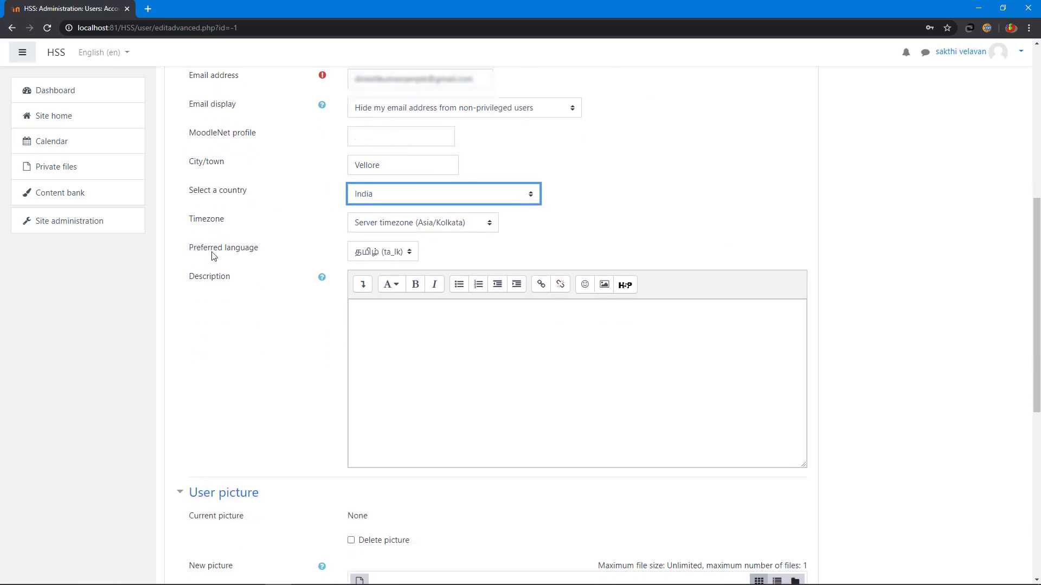
click(401, 253)
click(377, 264)
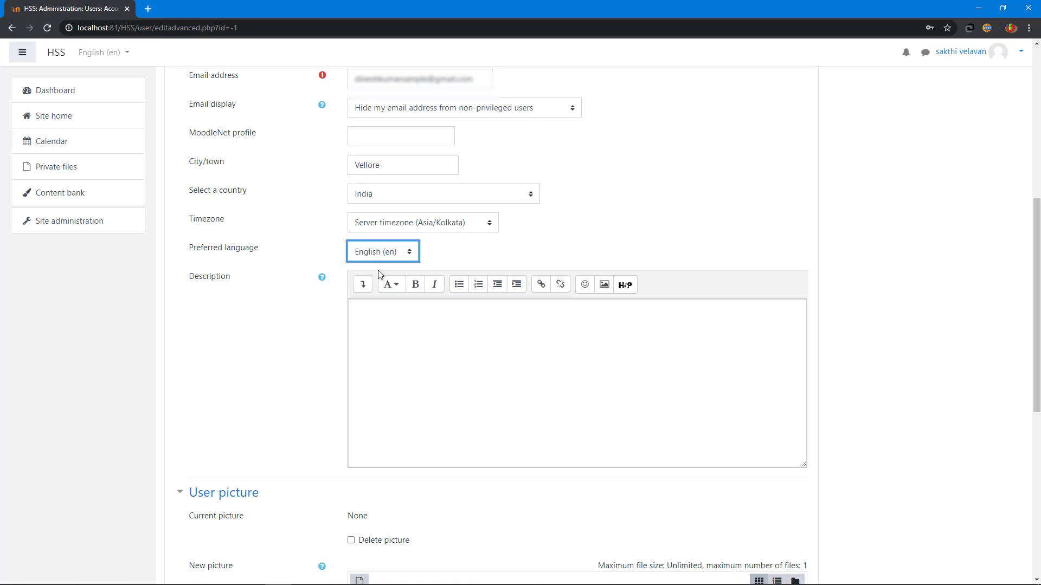
click(423, 319)
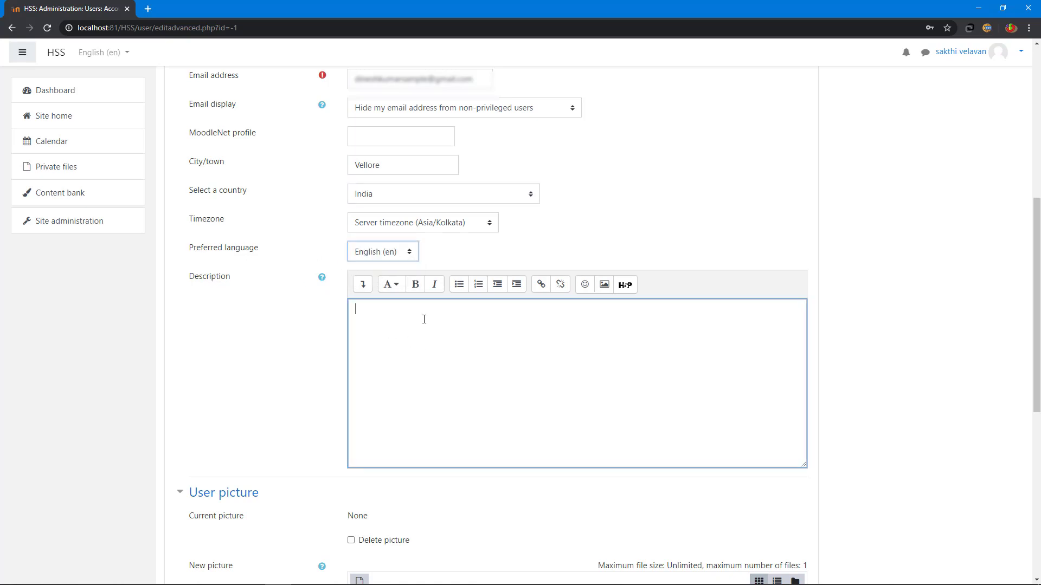
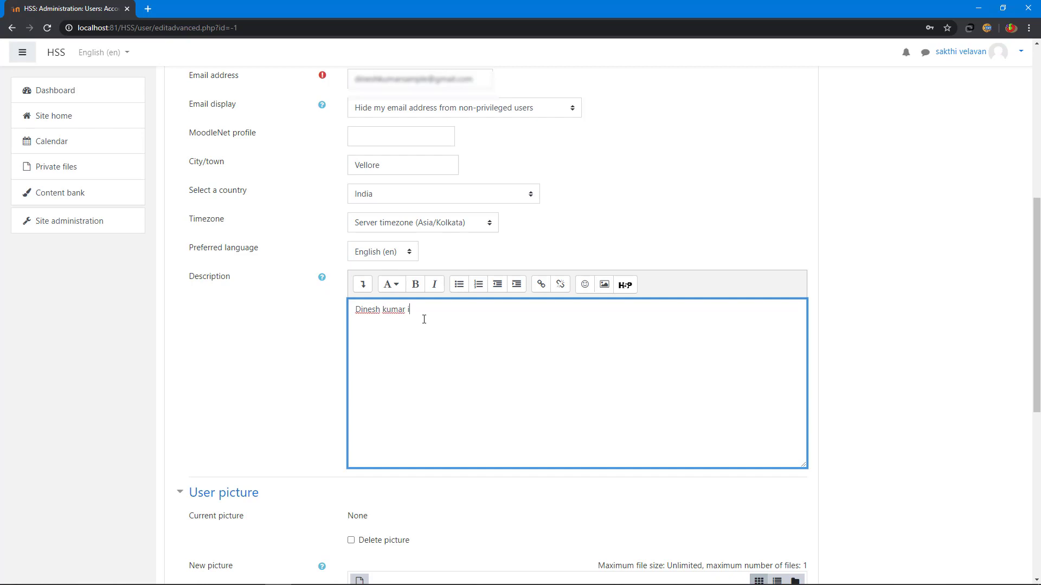
text(s an second a)
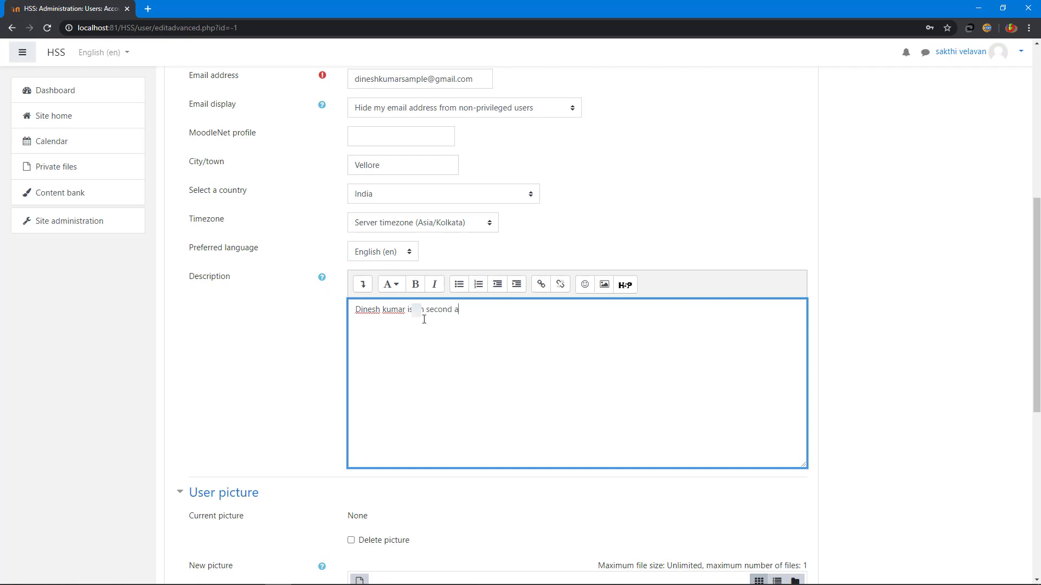
text(d min)
scroll(424, 320, down, 6)
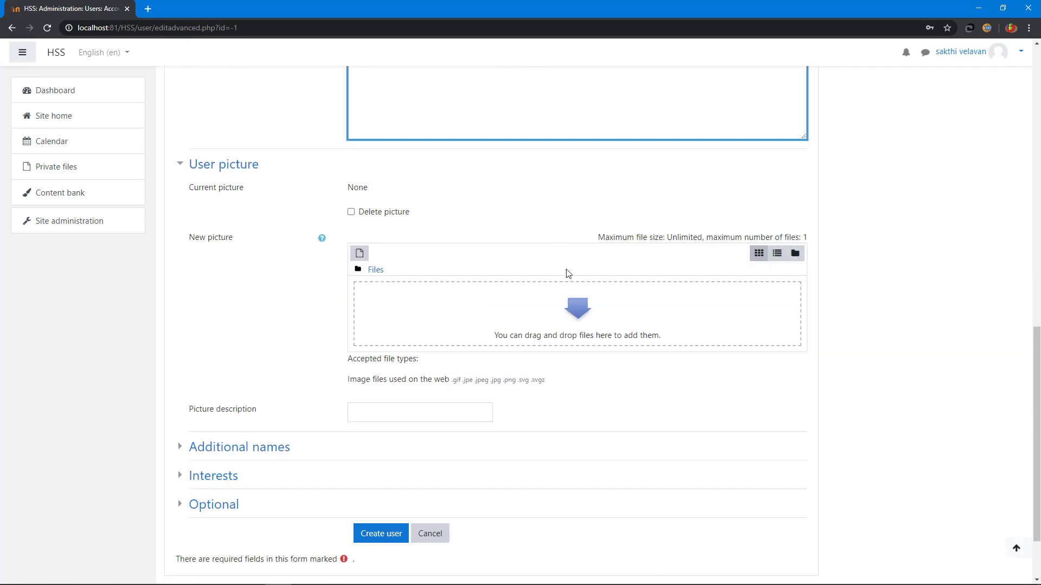
Step: Under Additional names, enter an alternate name for the user
scroll(542, 297, down, 2)
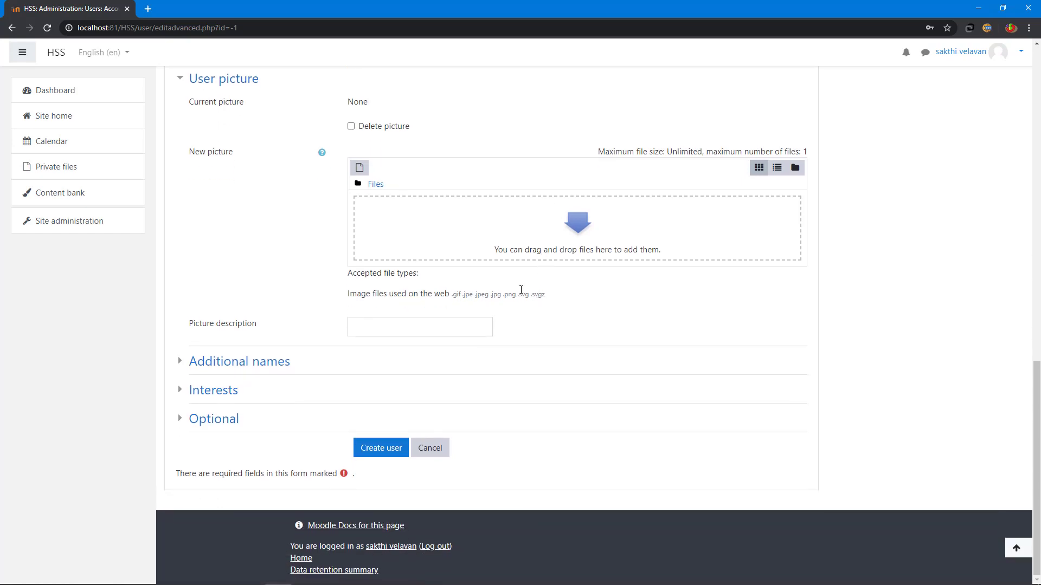
click(185, 366)
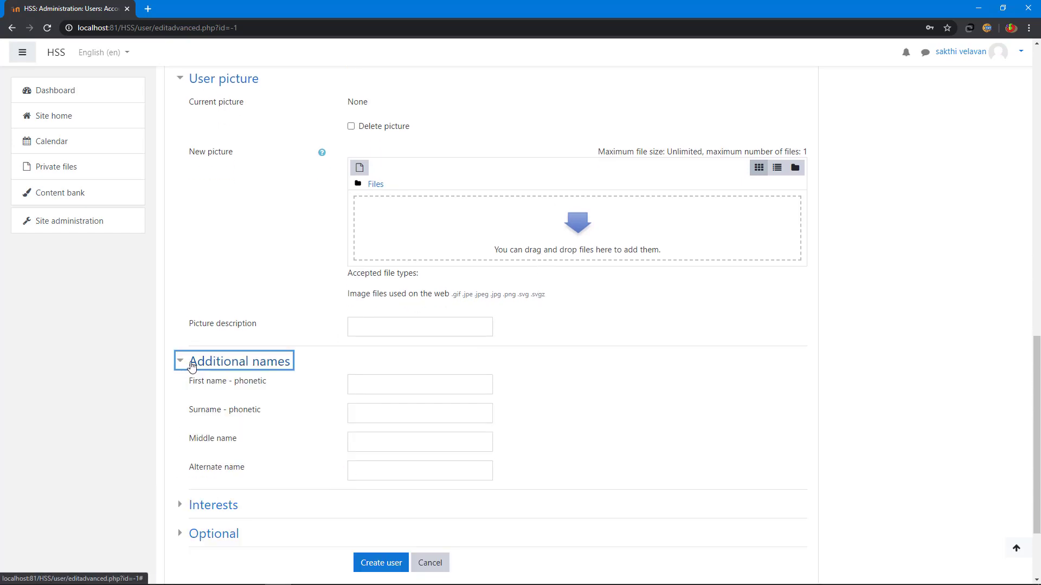
scroll(350, 377, down, 2)
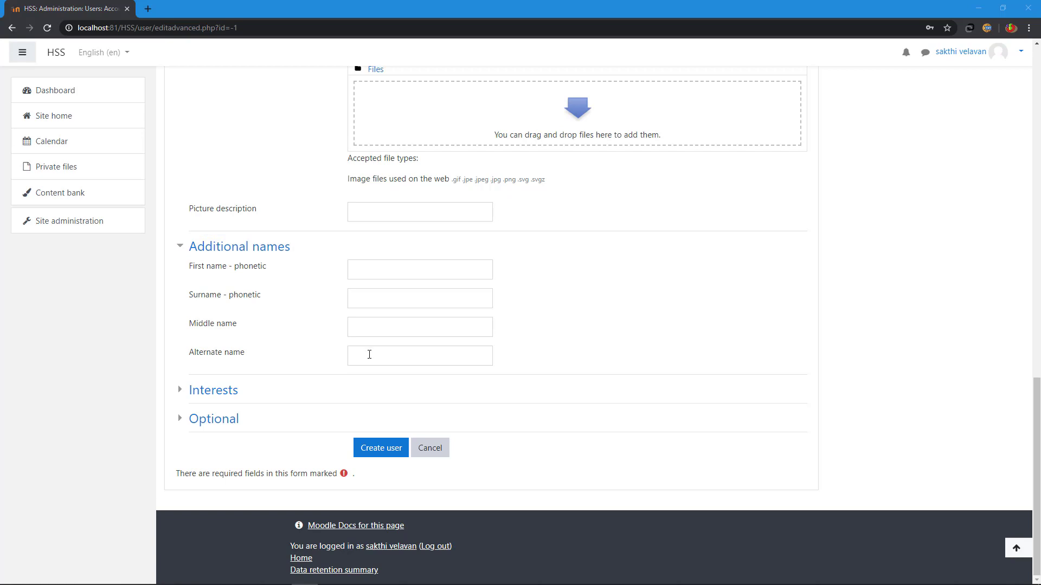
click(369, 354)
text(vellore )
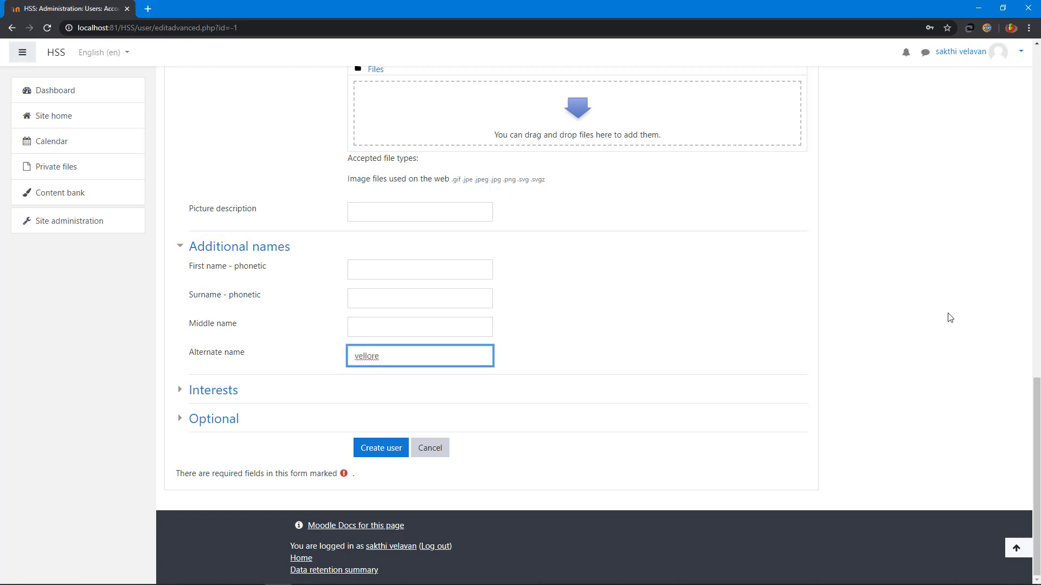
text(dinesh)
Step: Add the interests criket, football and Book reading, then expand the Optional section
click(233, 390)
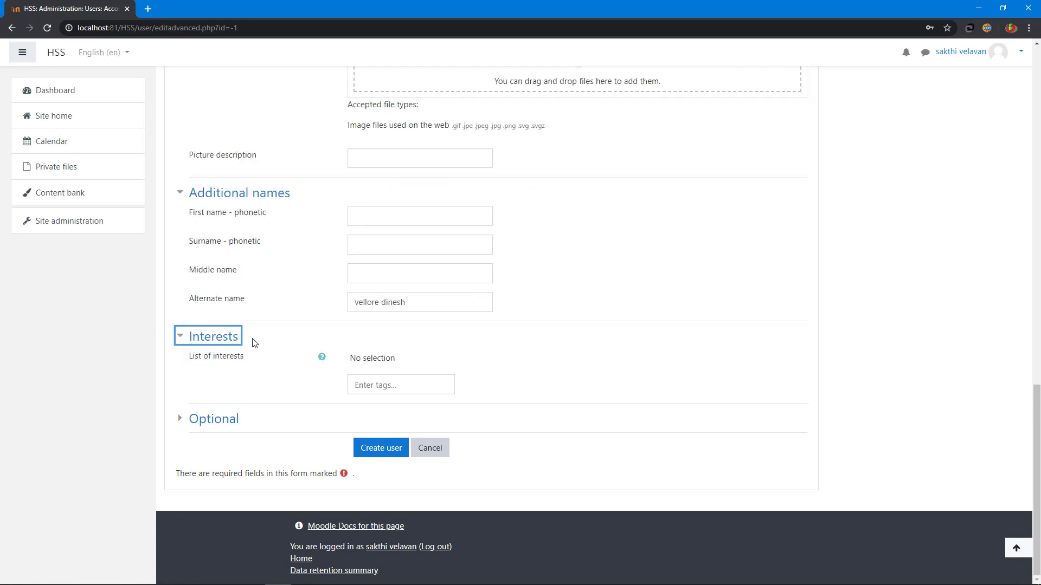
click(380, 382)
text(cr)
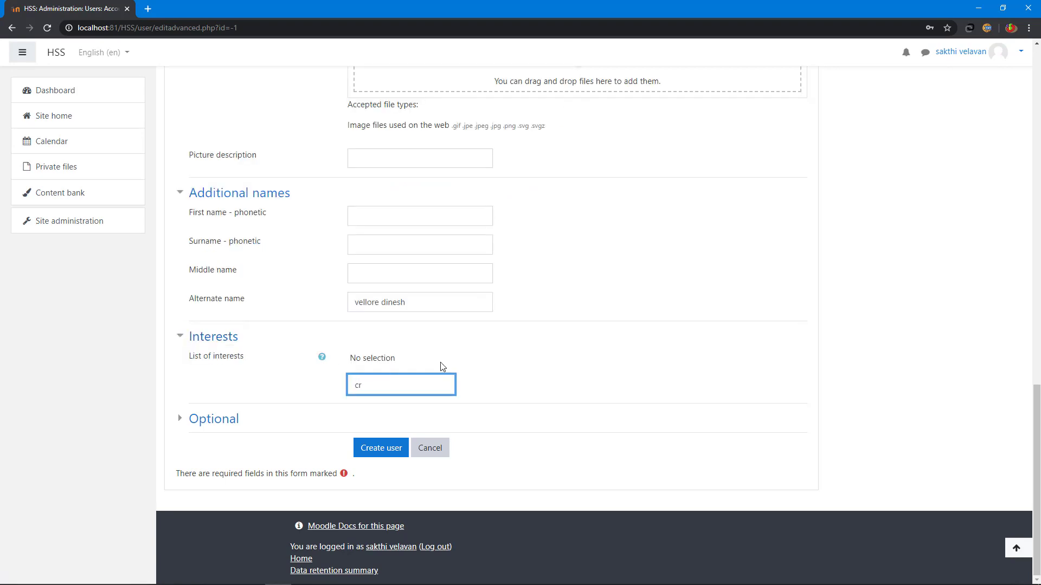
text(iket)
key(Return)
text(foo)
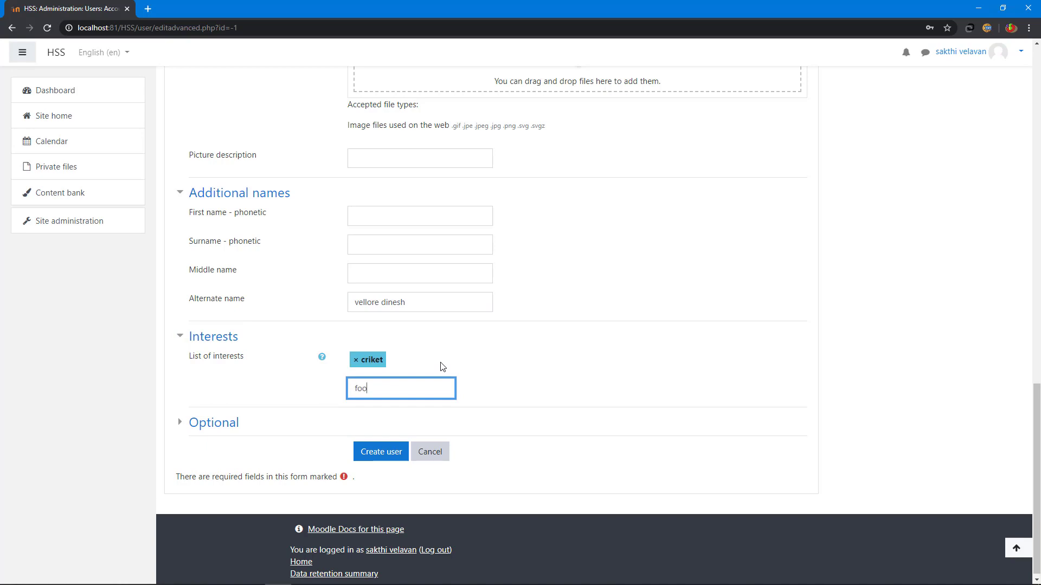
text(tball)
key(Return)
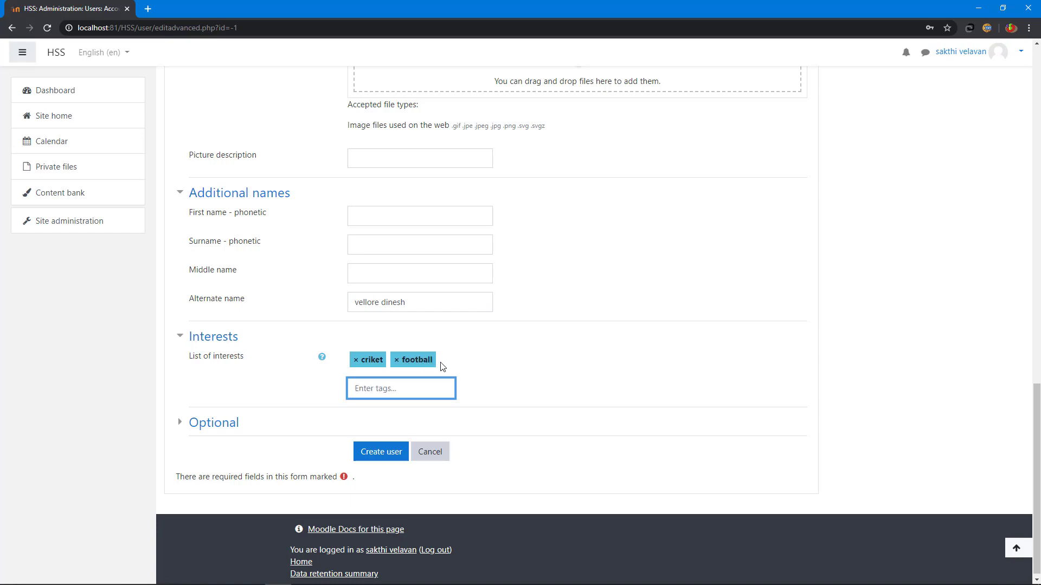
text(Book reading)
key(Return)
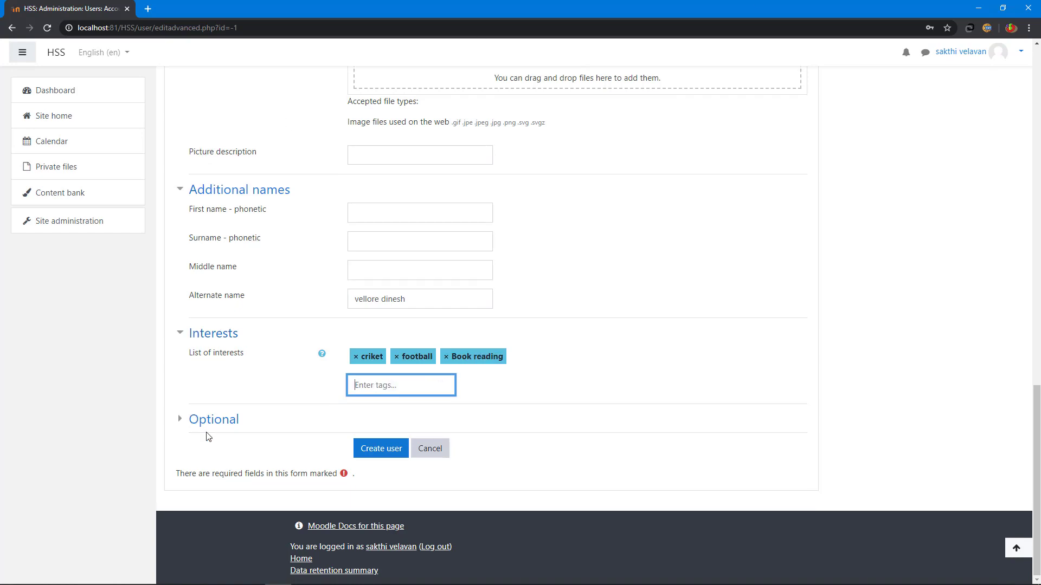
click(205, 425)
scroll(237, 423, down, 4)
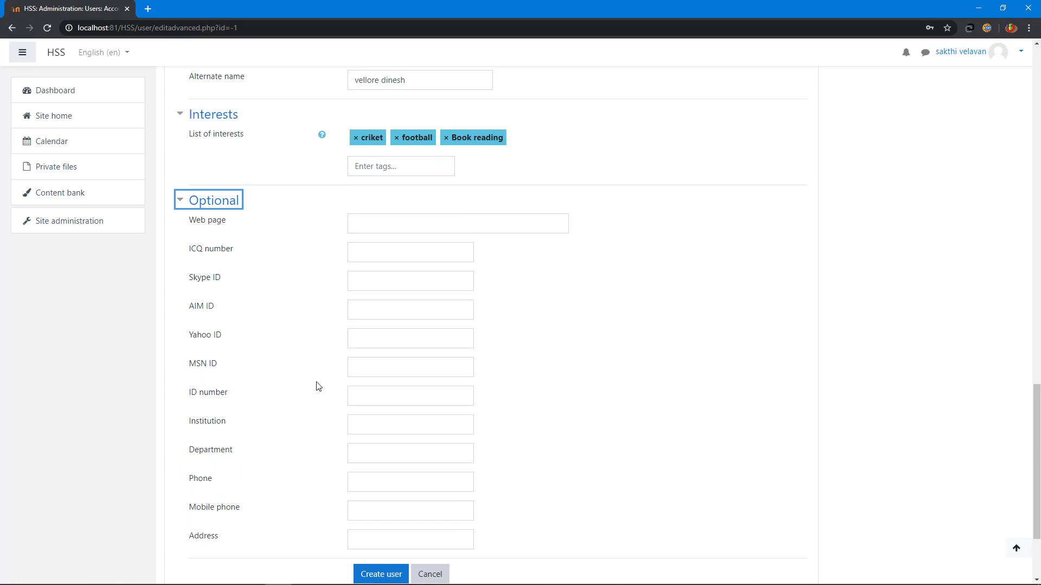
scroll(318, 385, down, 2)
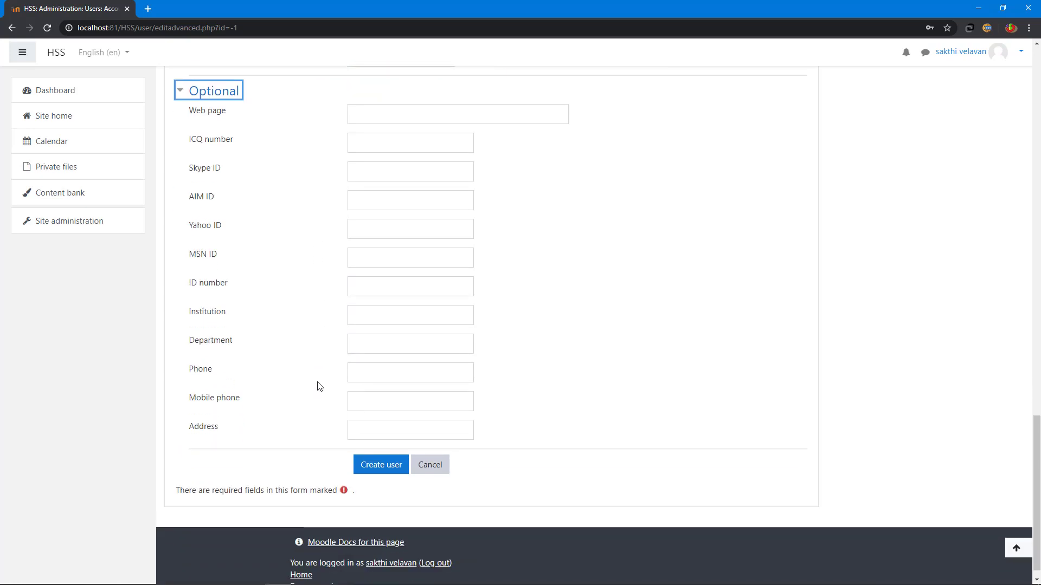
Step: After Create user rejects the short password, replace it with a longer one
click(381, 466)
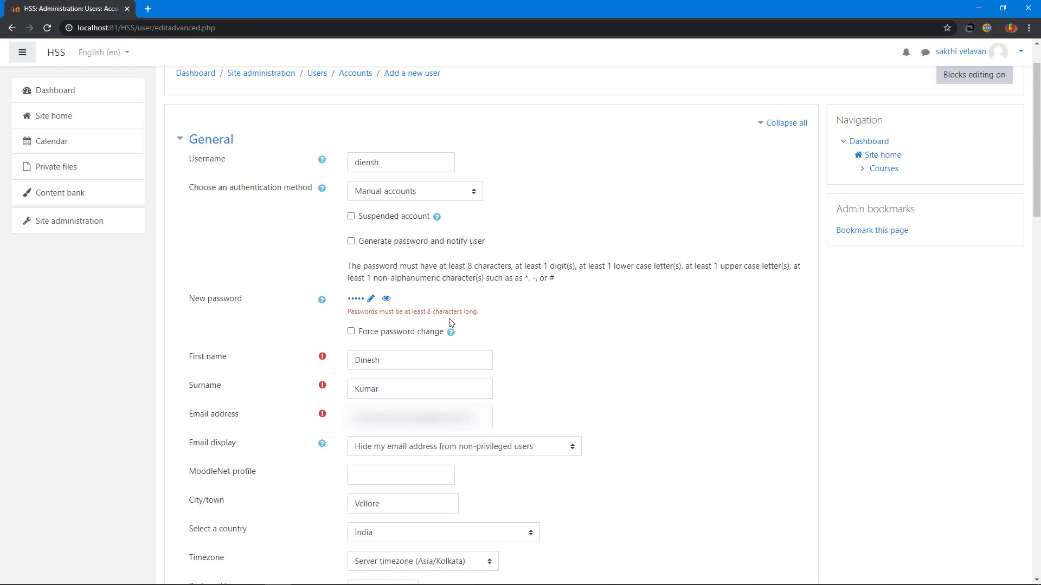
click(353, 300)
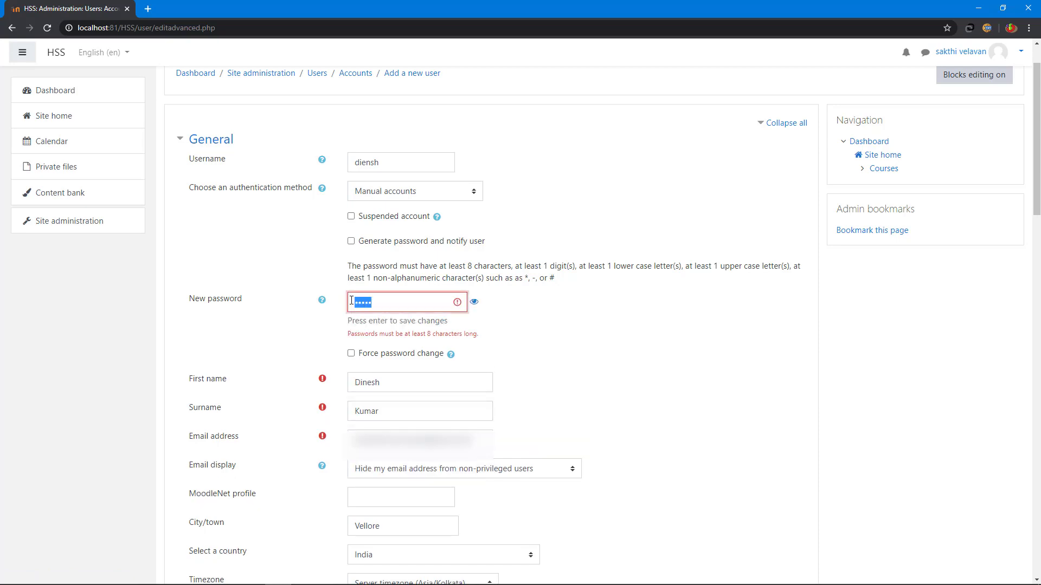
key(BackSpace)
text(HssLms#)
scroll(733, 329, down, 15)
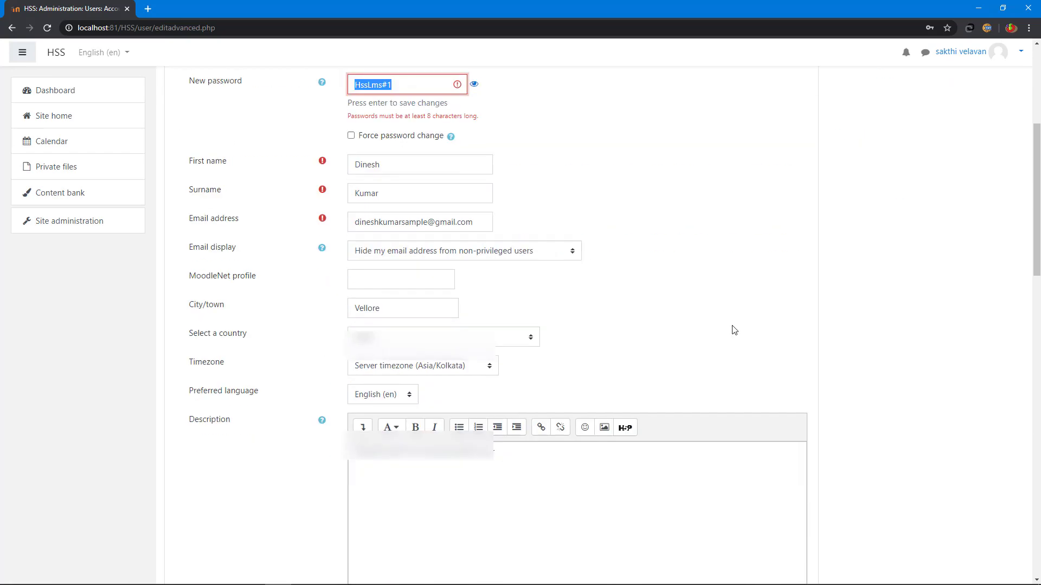
scroll(733, 329, down, 8)
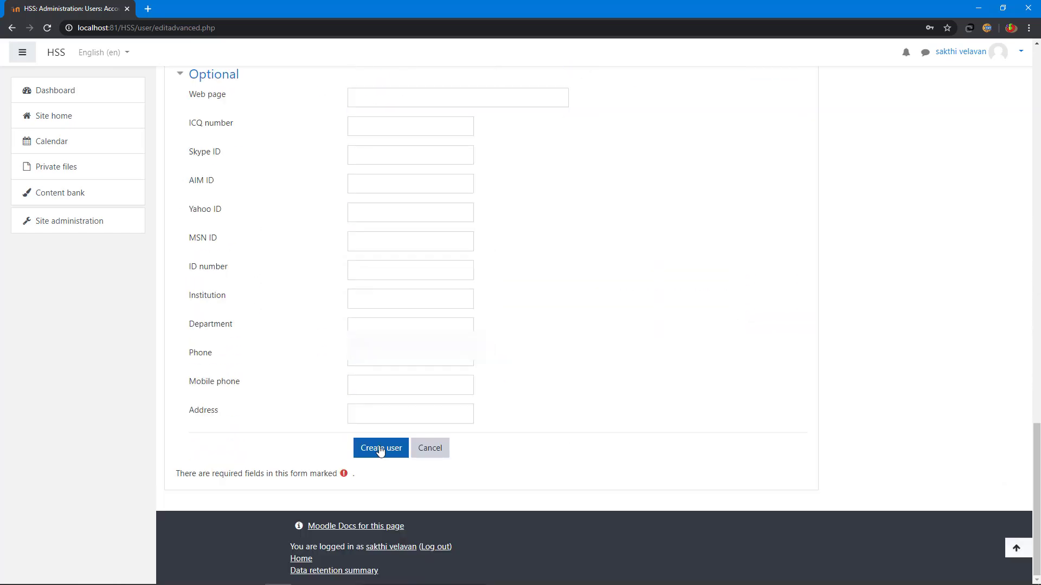
Step: Resubmit the corrected new user form, decline saving the password, and sort users by city and email
click(380, 449)
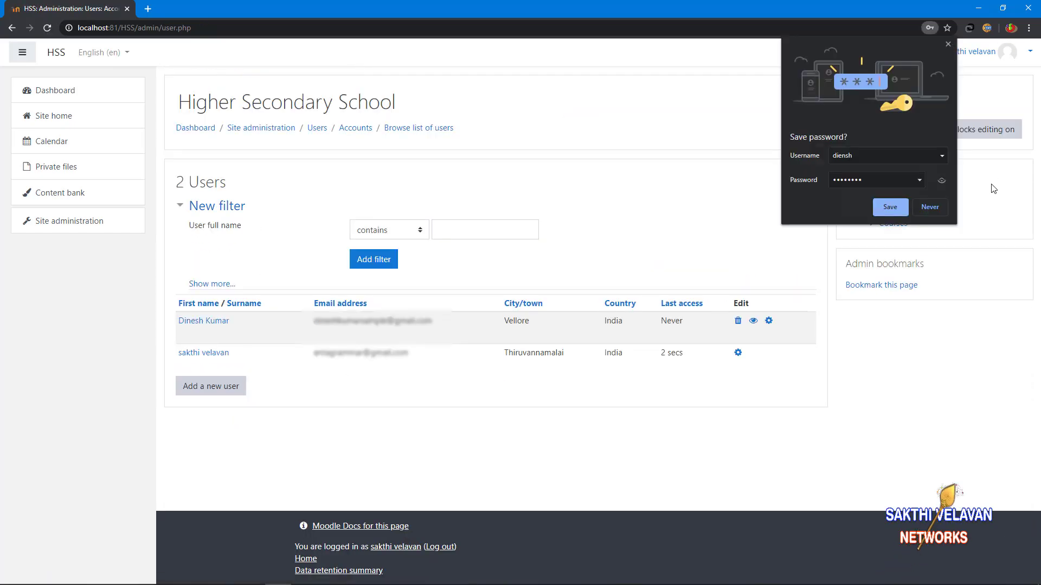
click(947, 44)
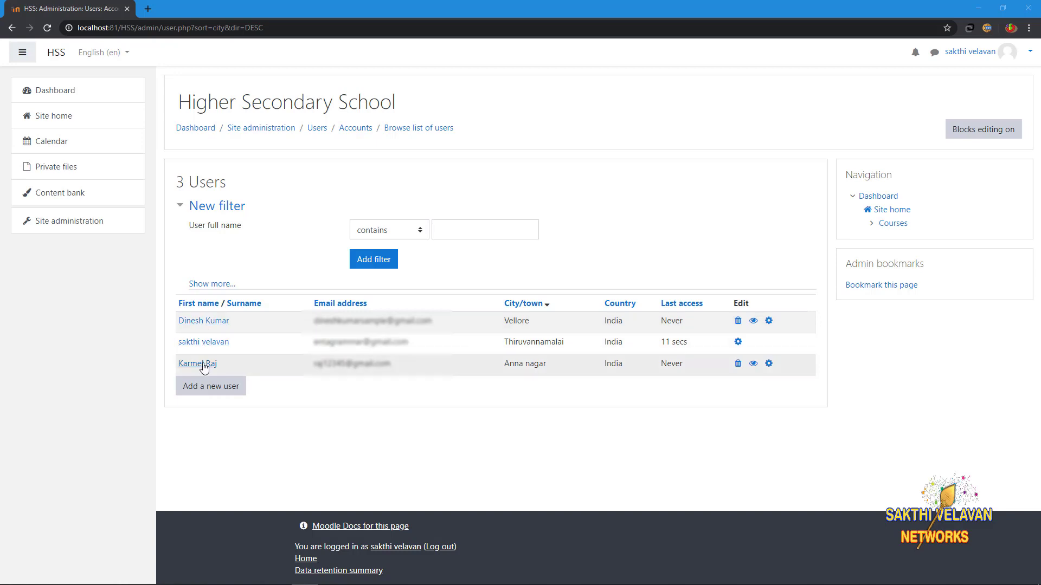
click(527, 305)
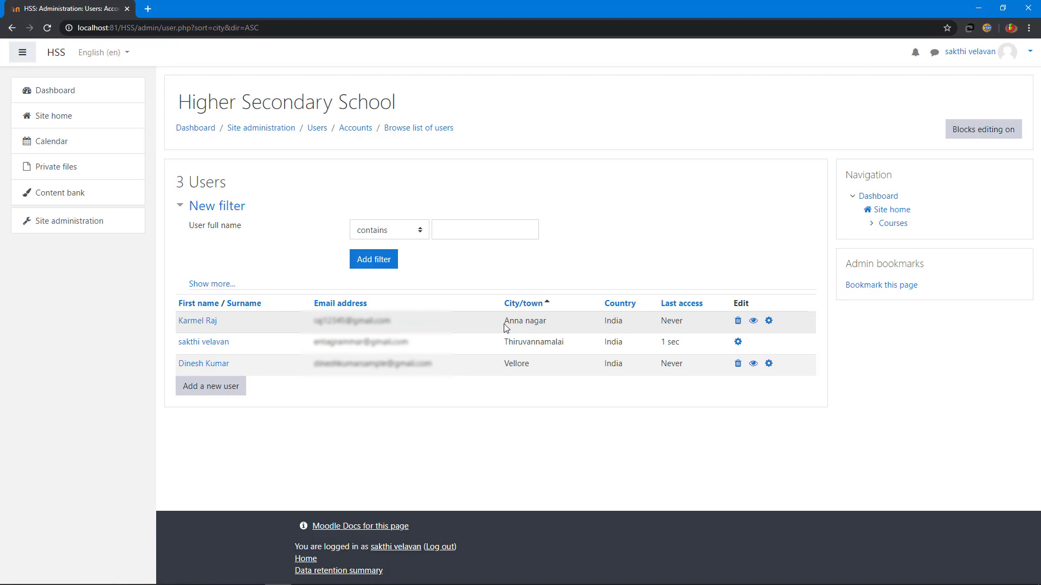
click(332, 305)
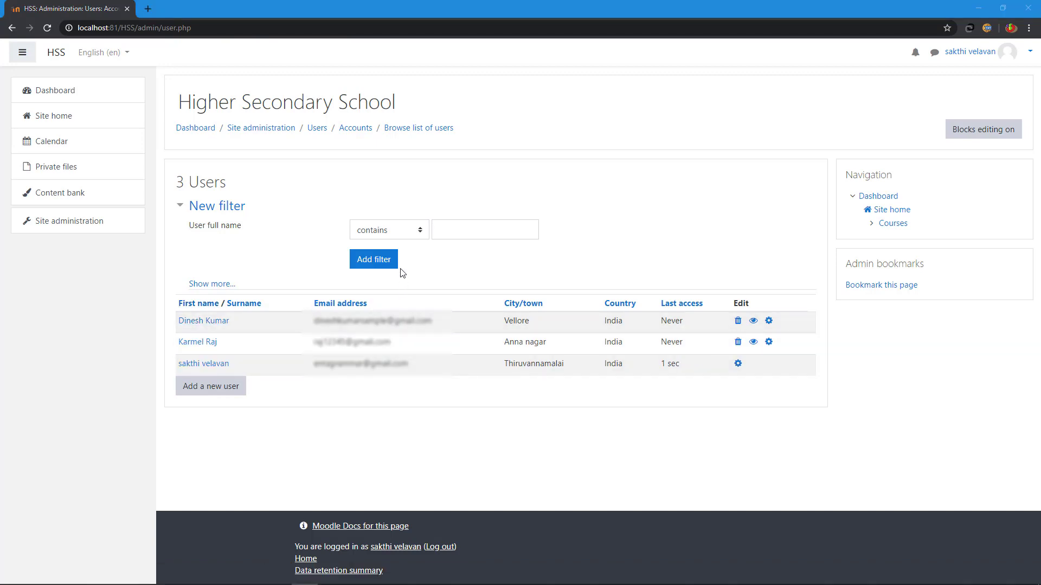
click(392, 233)
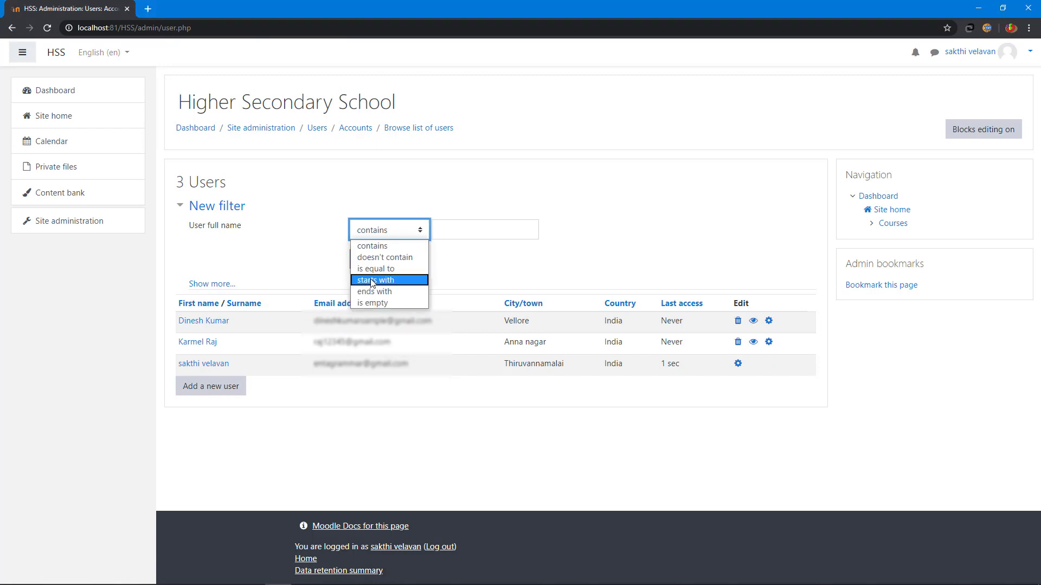
click(373, 281)
click(465, 237)
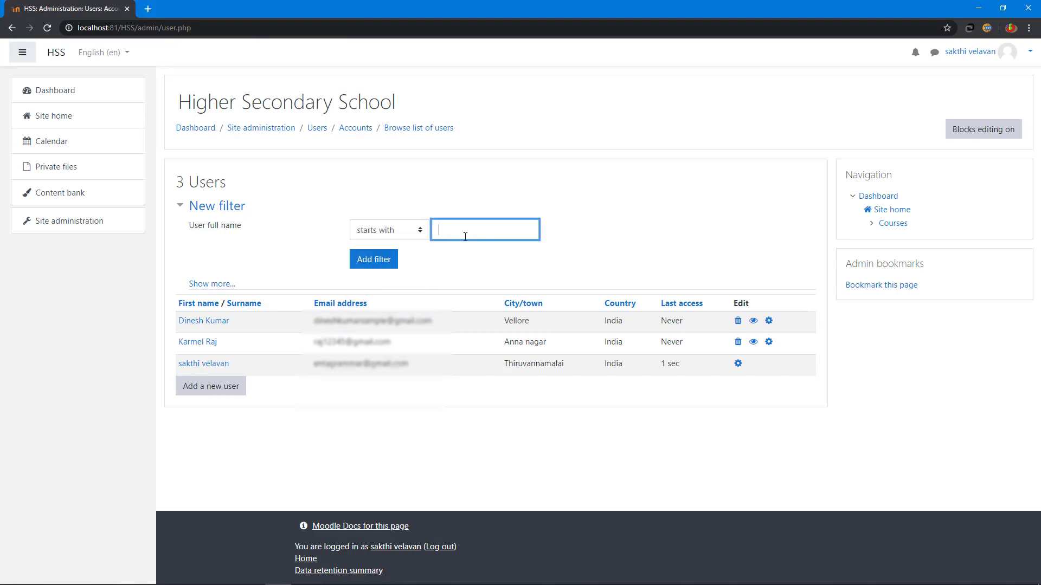
text(dinesh)
click(363, 261)
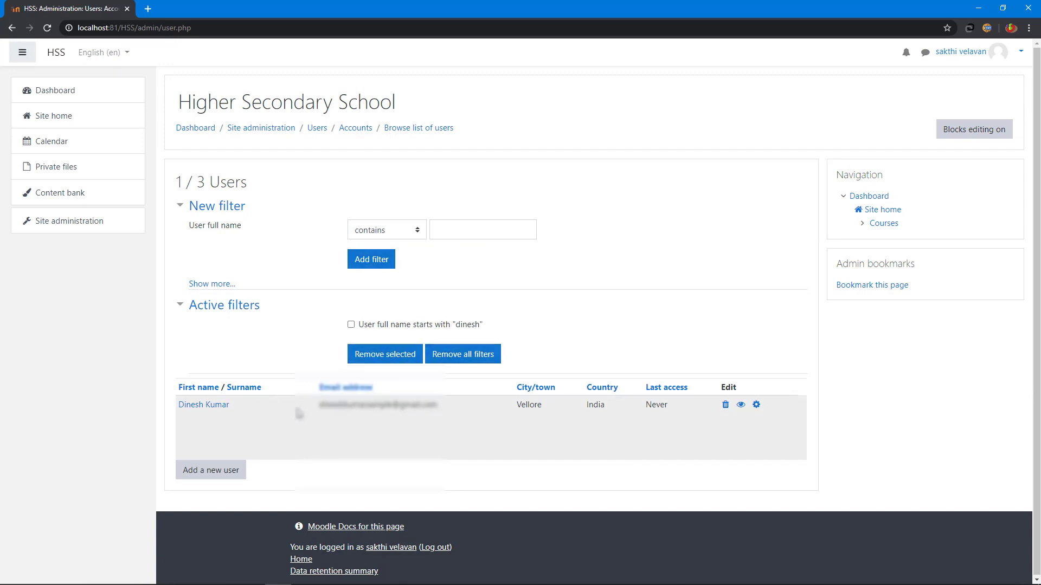
click(462, 354)
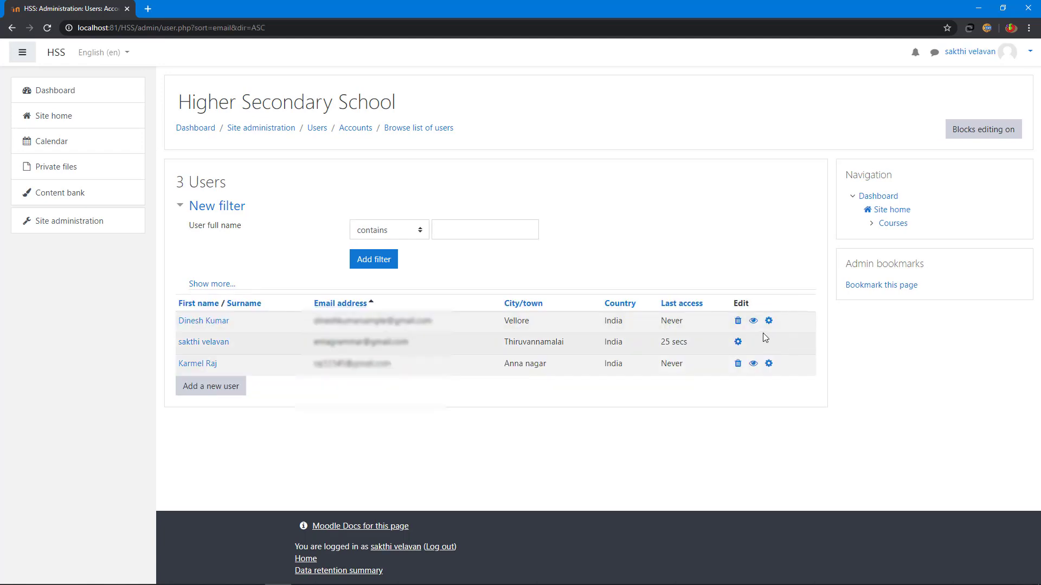
click(753, 321)
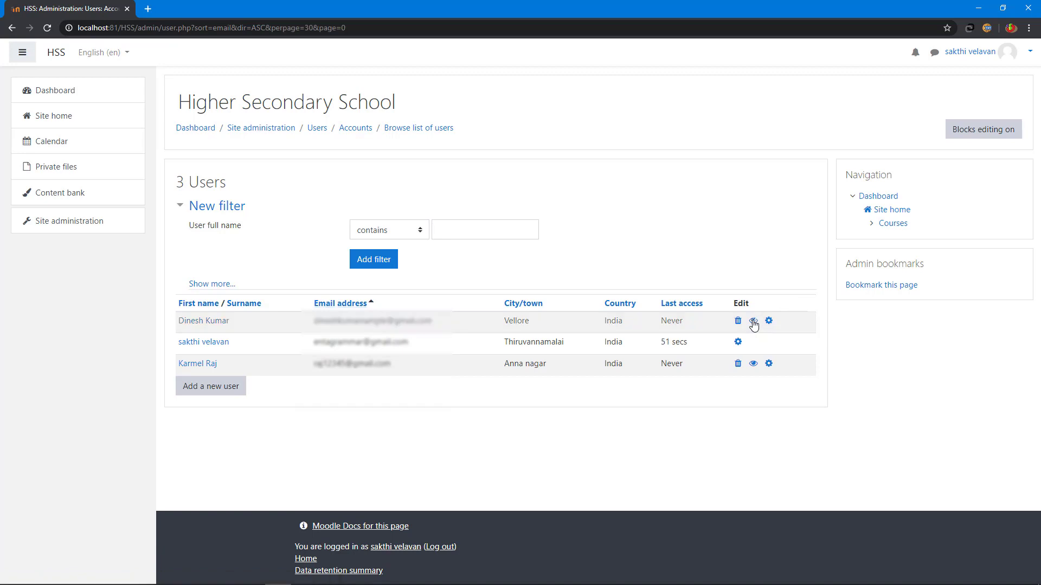
click(754, 324)
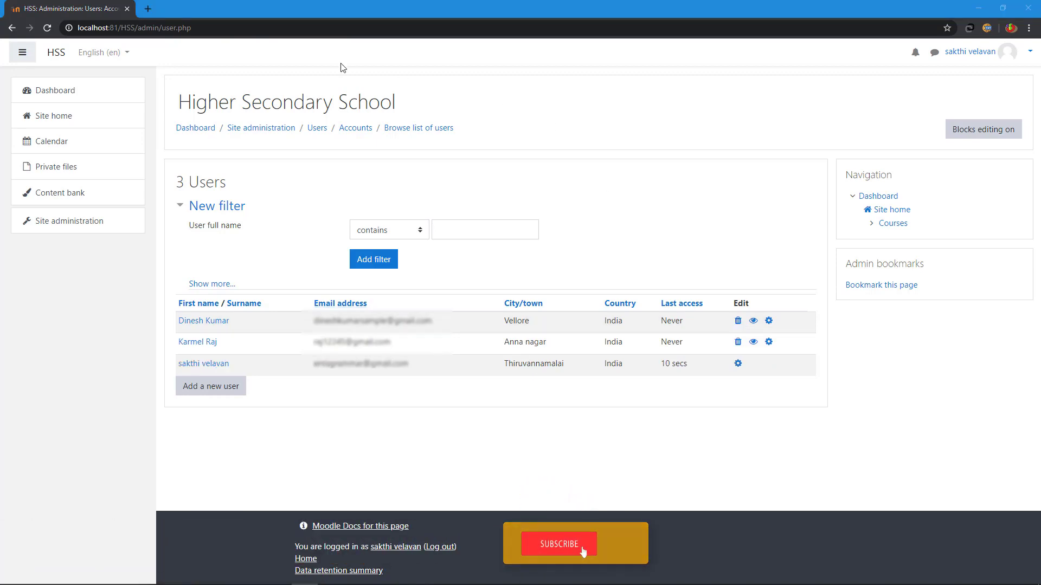
Step: Go to Site administration > Users > Cohorts to reach the empty system cohort list
click(81, 222)
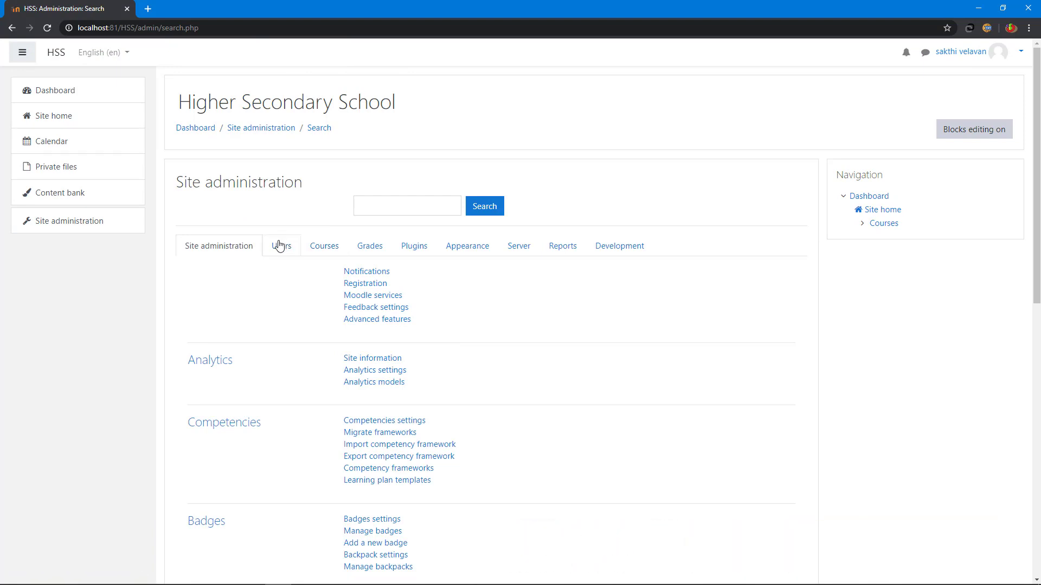
click(279, 250)
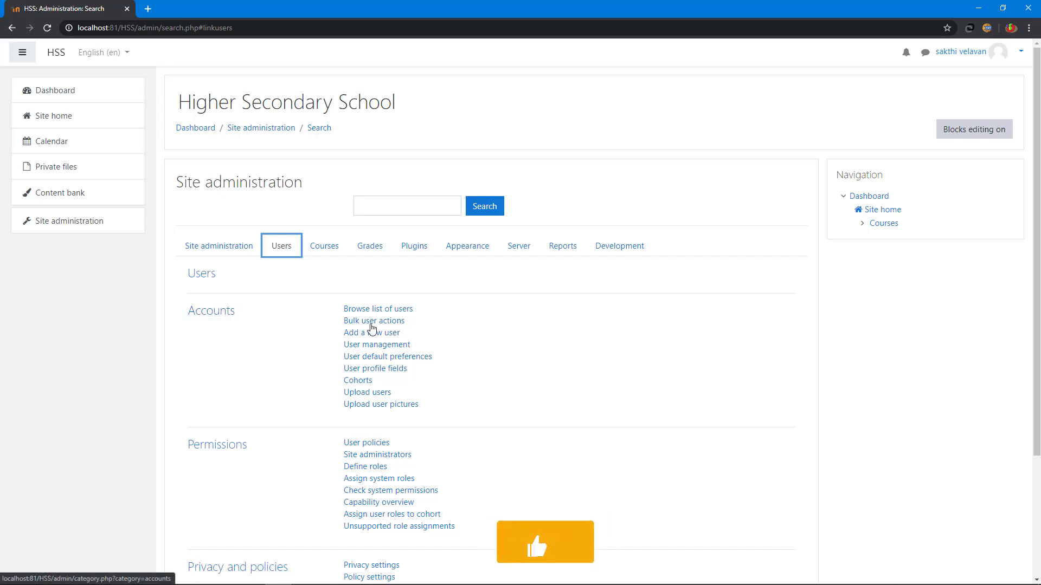
click(353, 382)
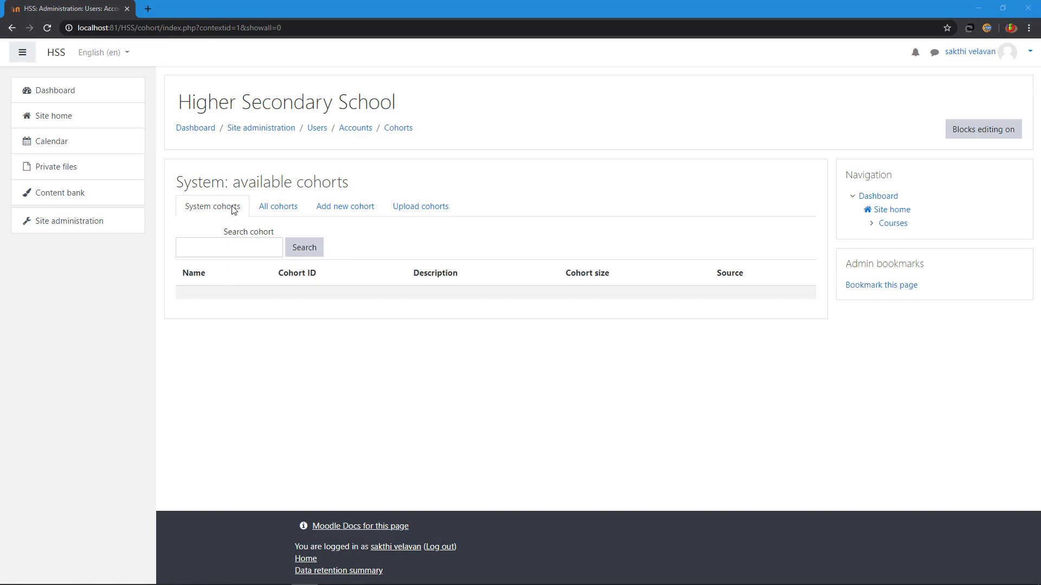
Step: Add cohort 'Social Awareness Drawing' described as 'Students for social drawing quiz' and save it
click(279, 210)
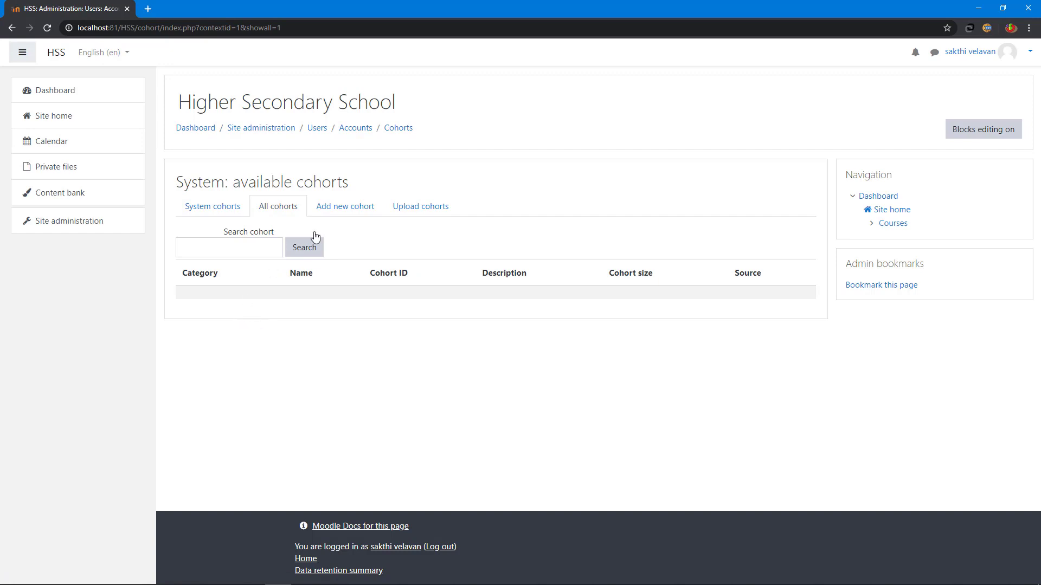
click(354, 211)
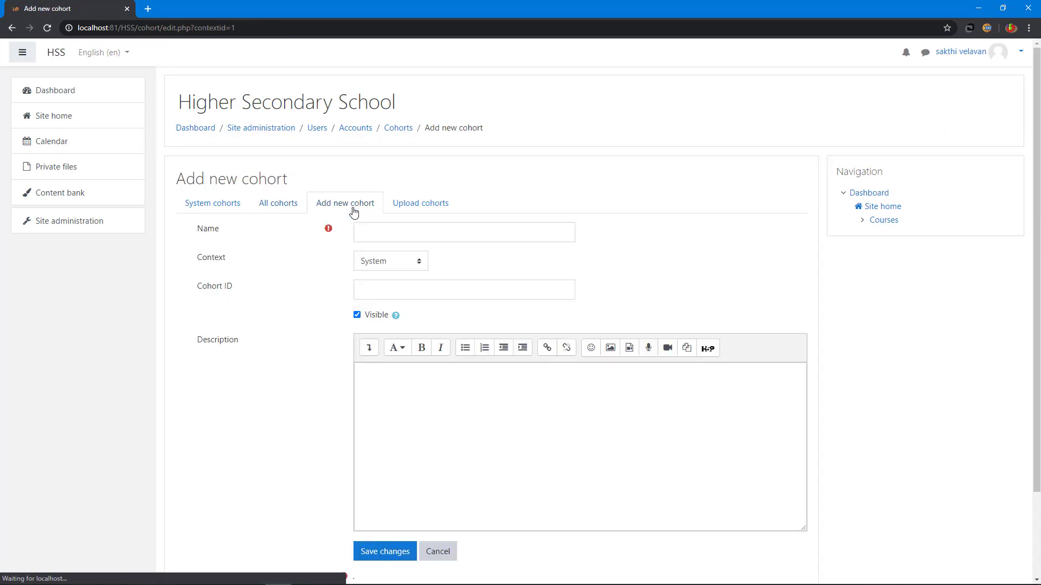
click(418, 234)
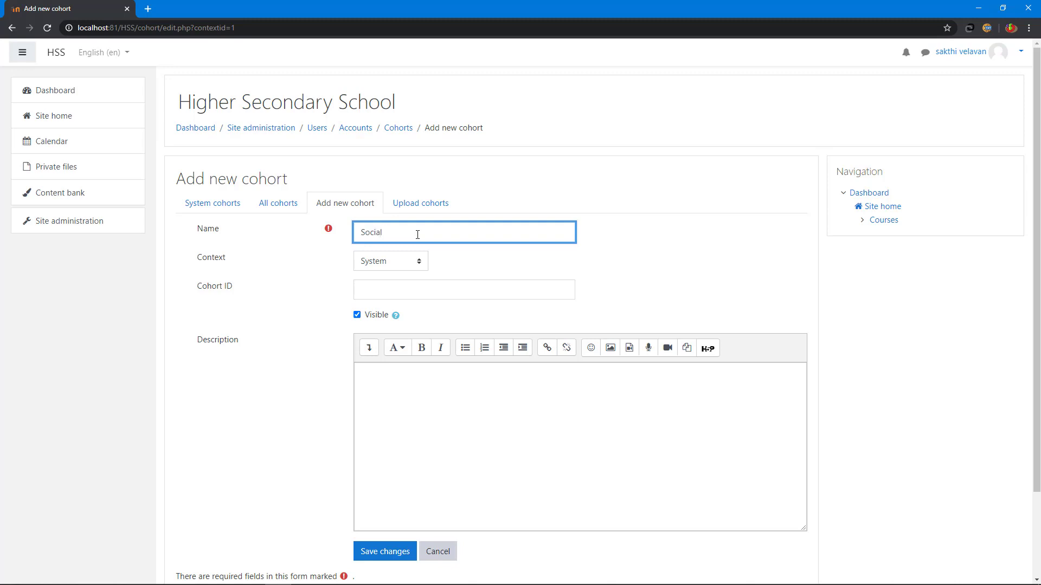
text(Social Awareness Drawing)
click(432, 383)
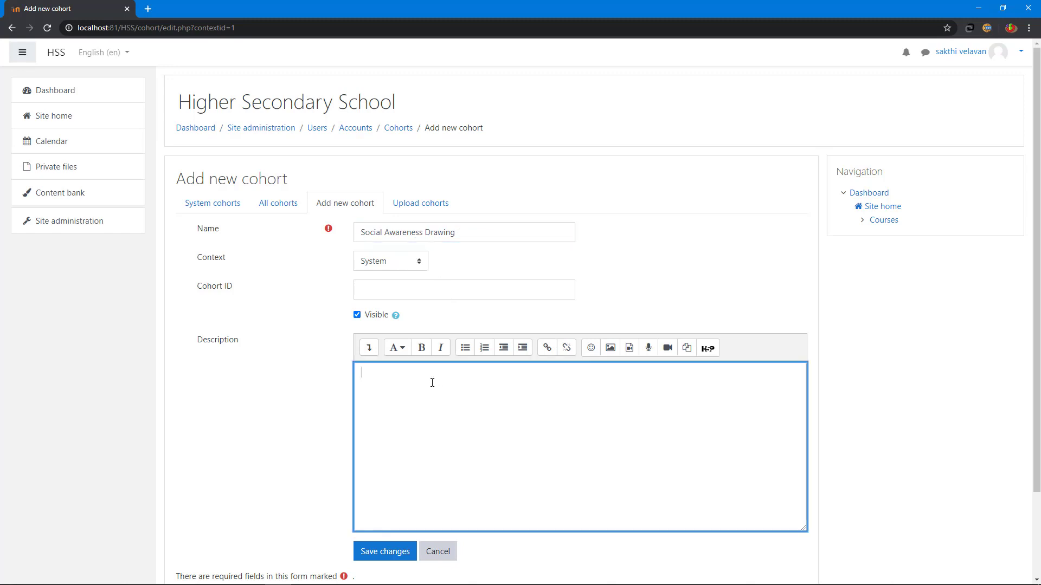
text(Students for social drwaing quiz)
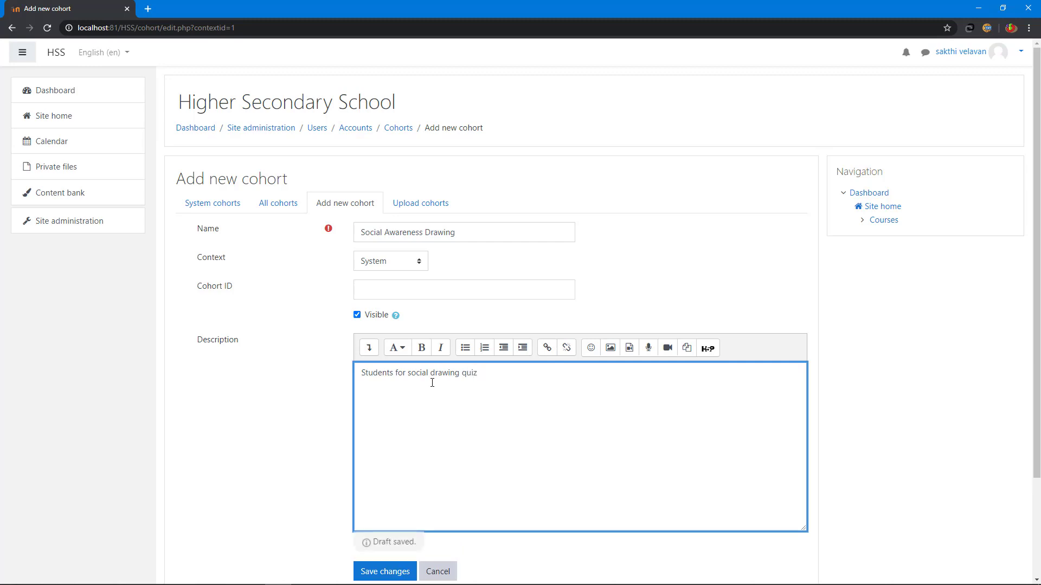
scroll(432, 383, down, 2)
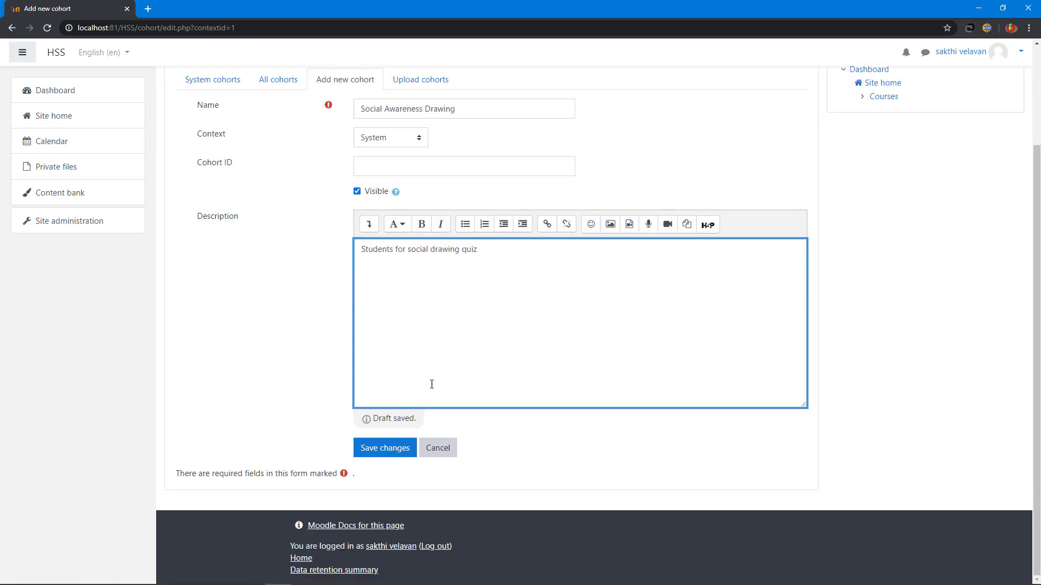
click(374, 457)
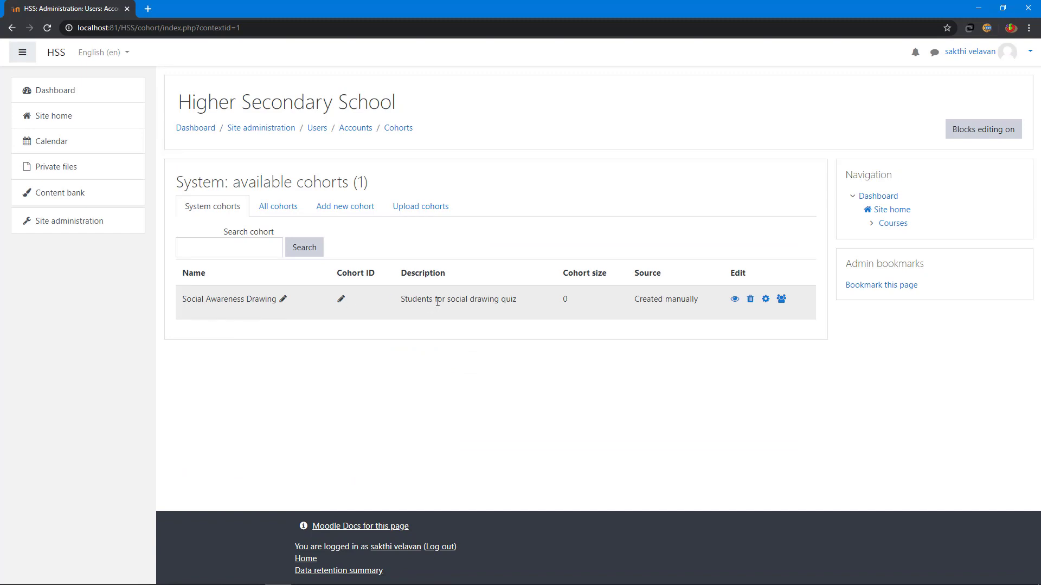
Step: Add cohort 'special competition' described as 'all of the competition', then view all cohorts
click(331, 208)
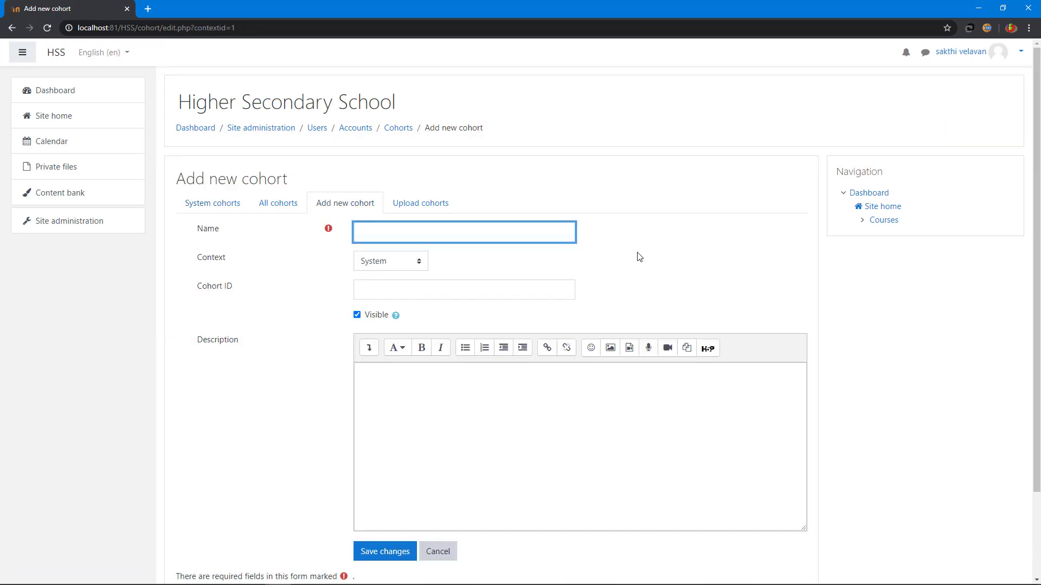
text(special competition)
click(476, 372)
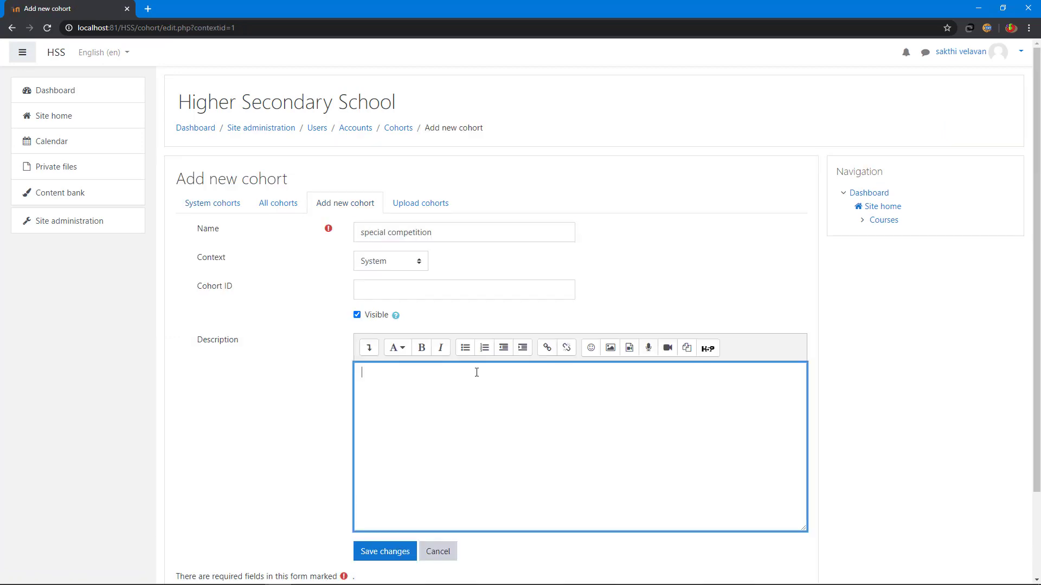
text(all of the competition)
scroll(477, 372, down, 2)
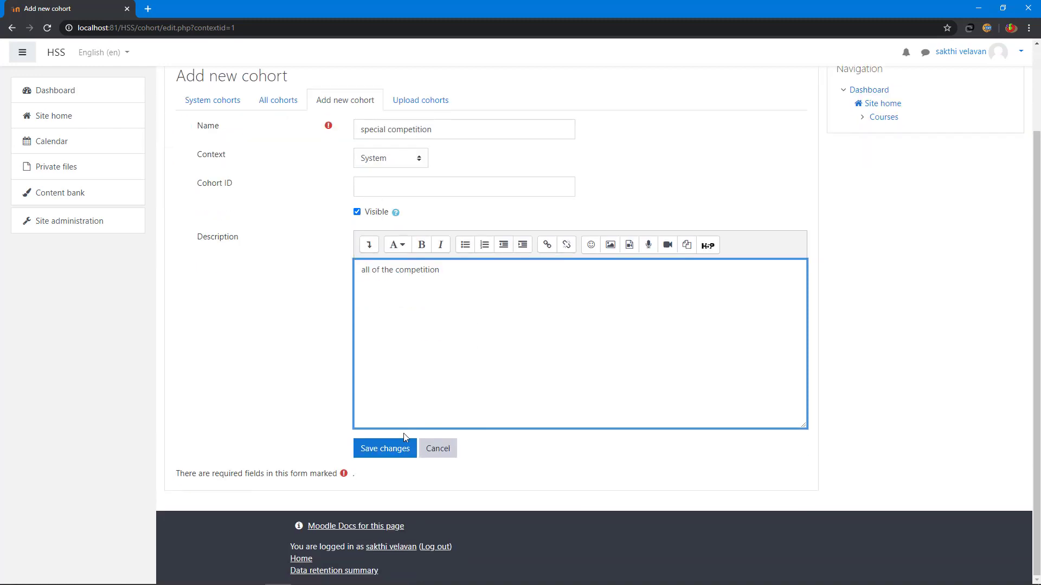
click(395, 451)
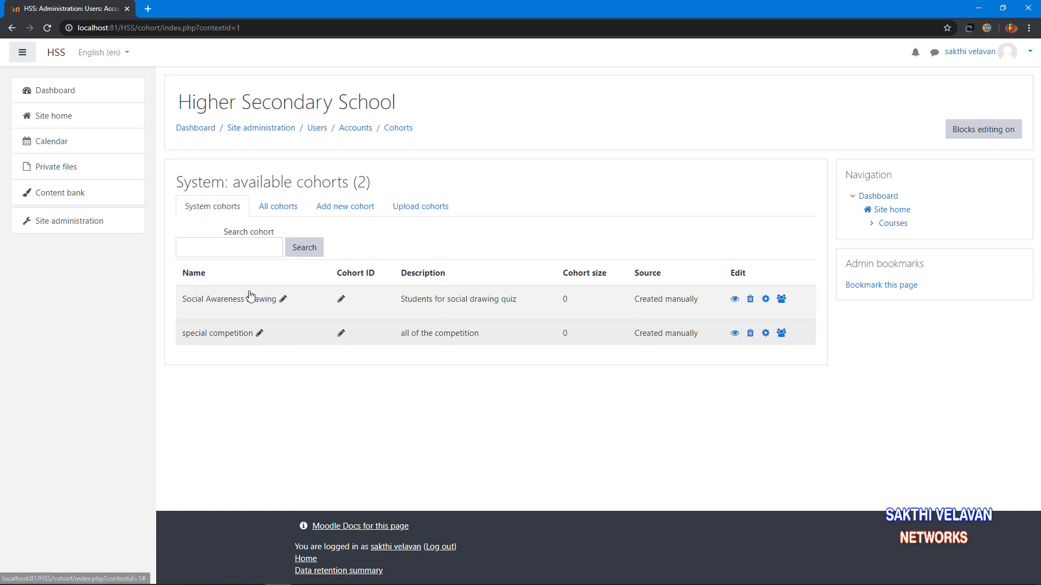
click(283, 208)
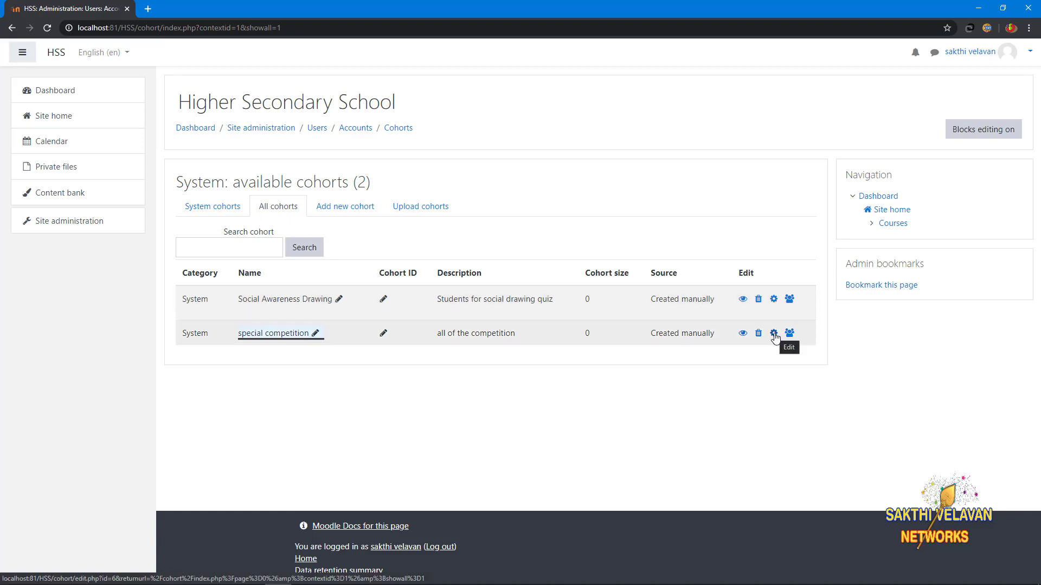
Step: Move the 'special competition' cohort into the Miscellaneous context, then show only system cohorts
click(774, 334)
click(362, 236)
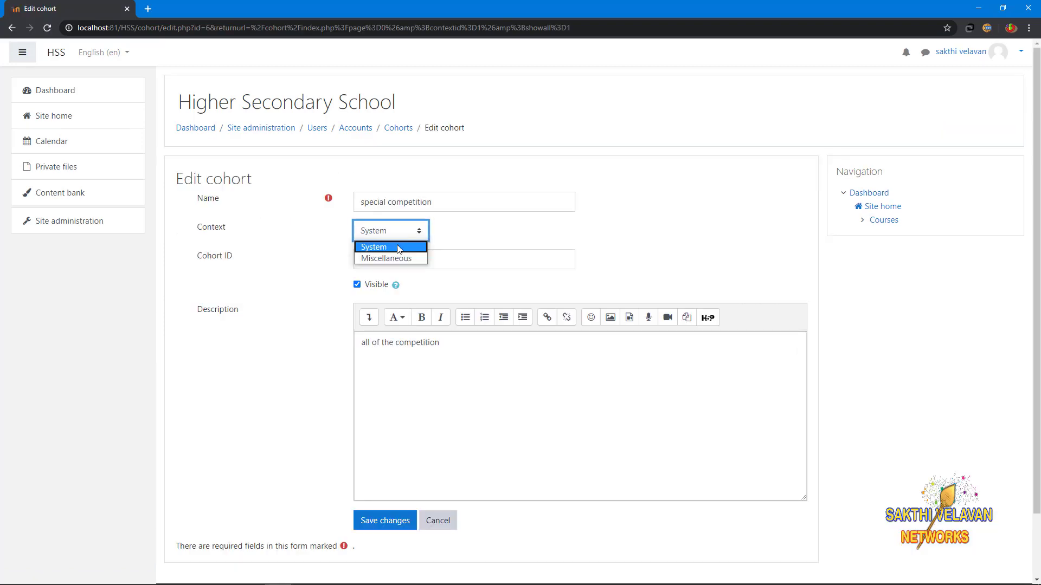
click(398, 259)
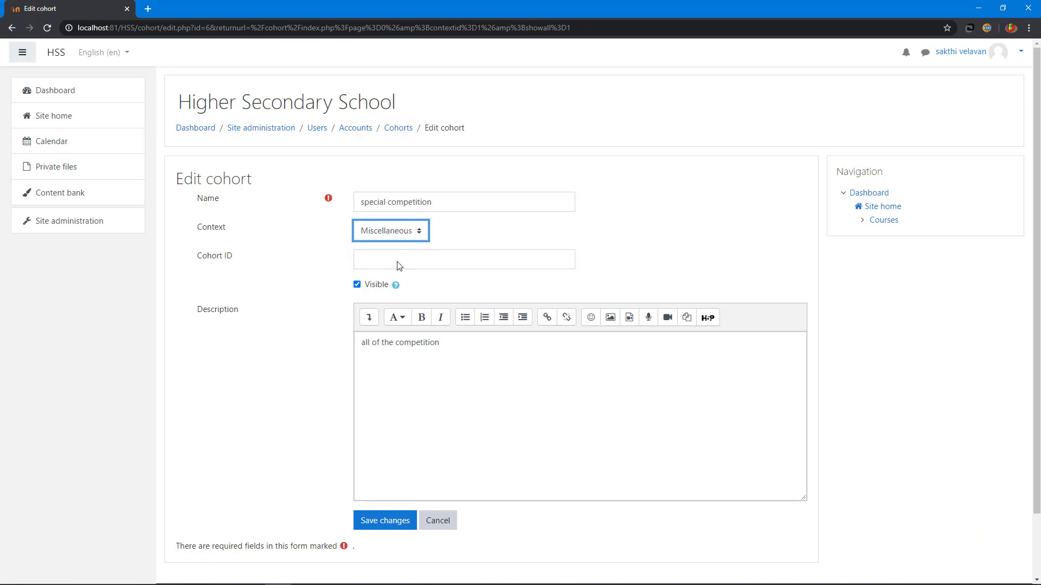
click(384, 521)
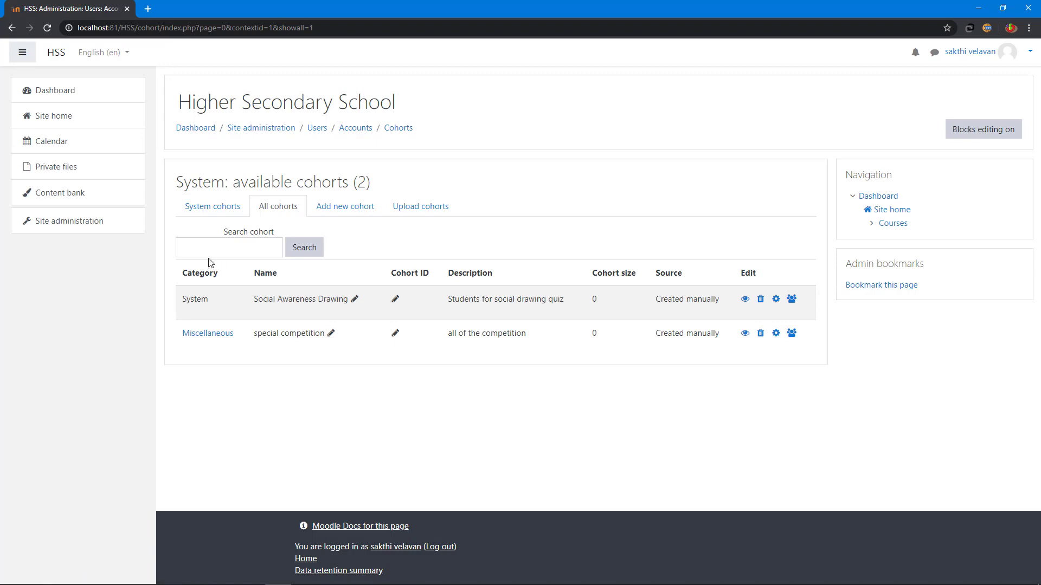
click(195, 216)
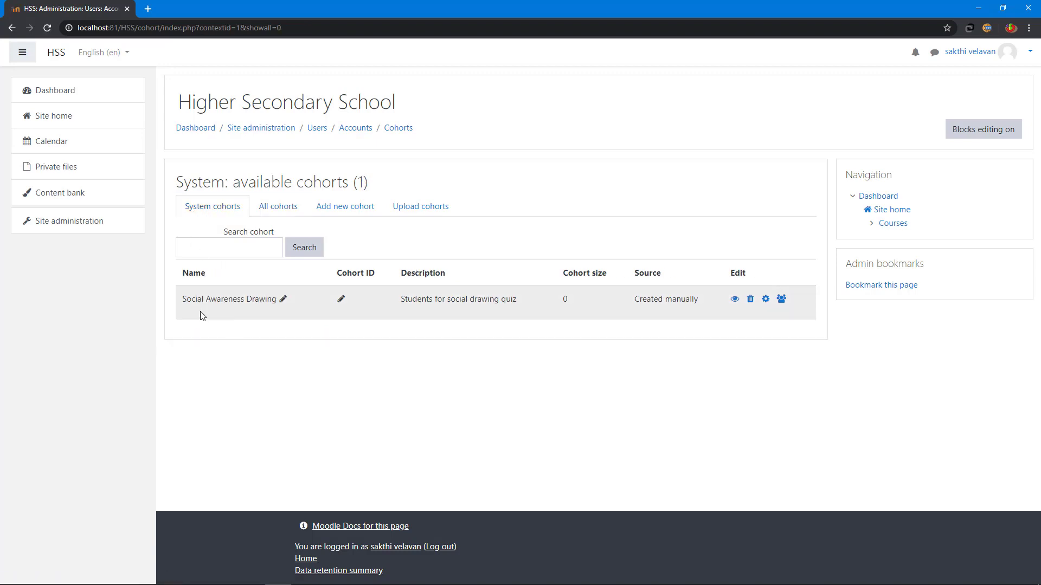
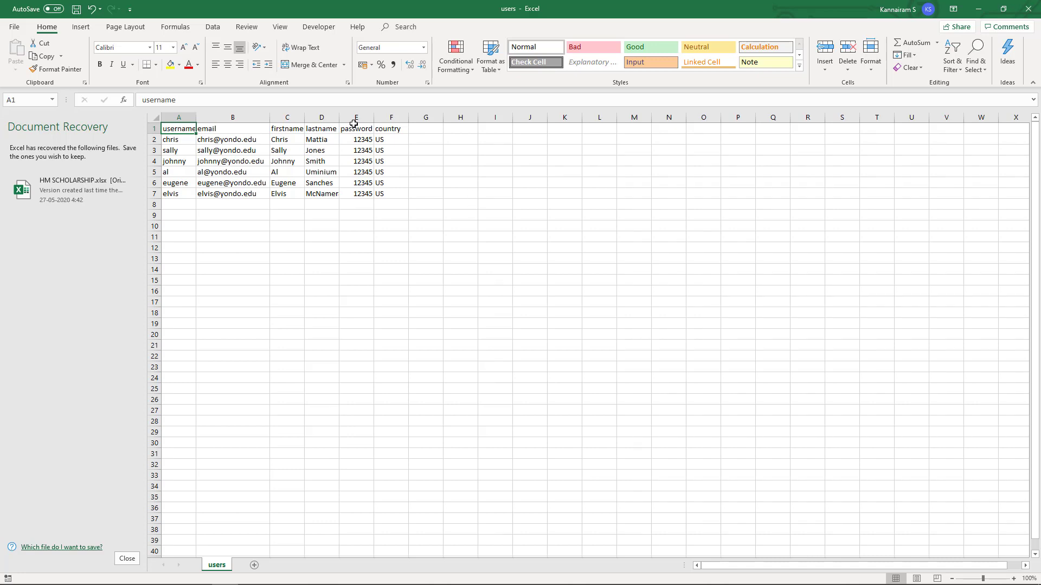
Step: Save the Excel sheet as 'users' in CSV (Comma delimited) format in Exercise Files
click(14, 26)
click(28, 169)
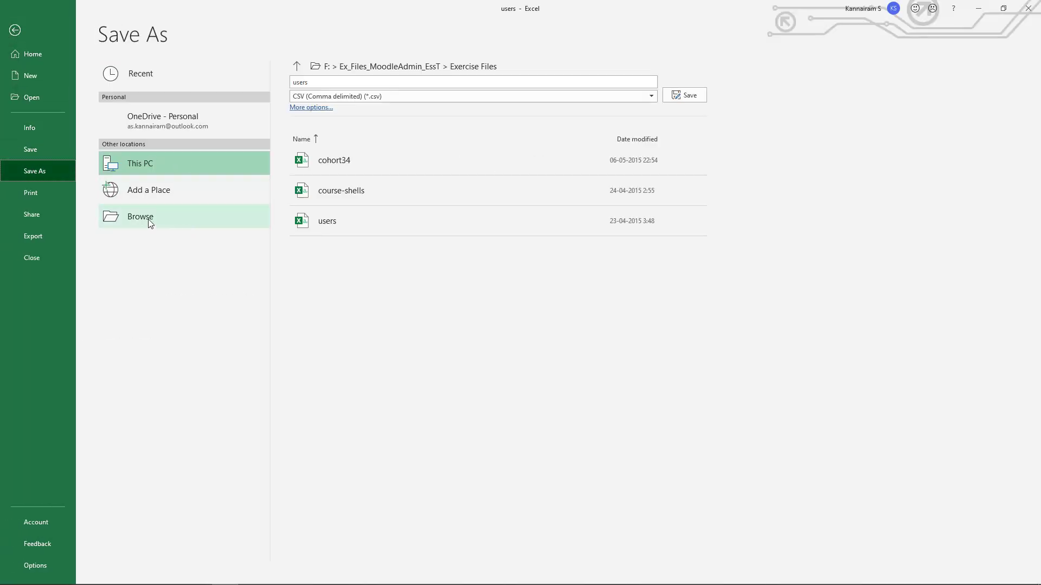
click(148, 219)
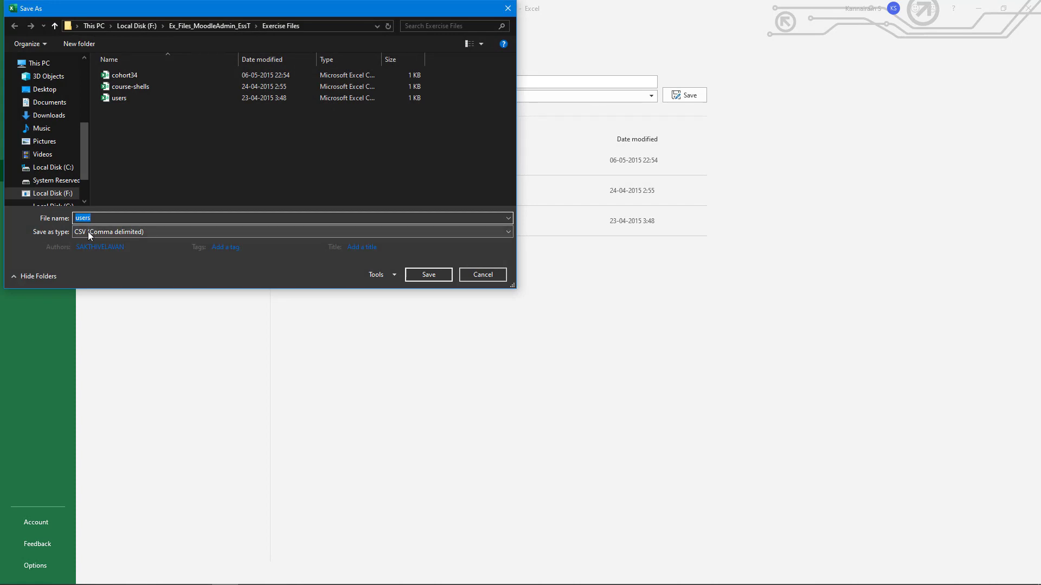
click(169, 232)
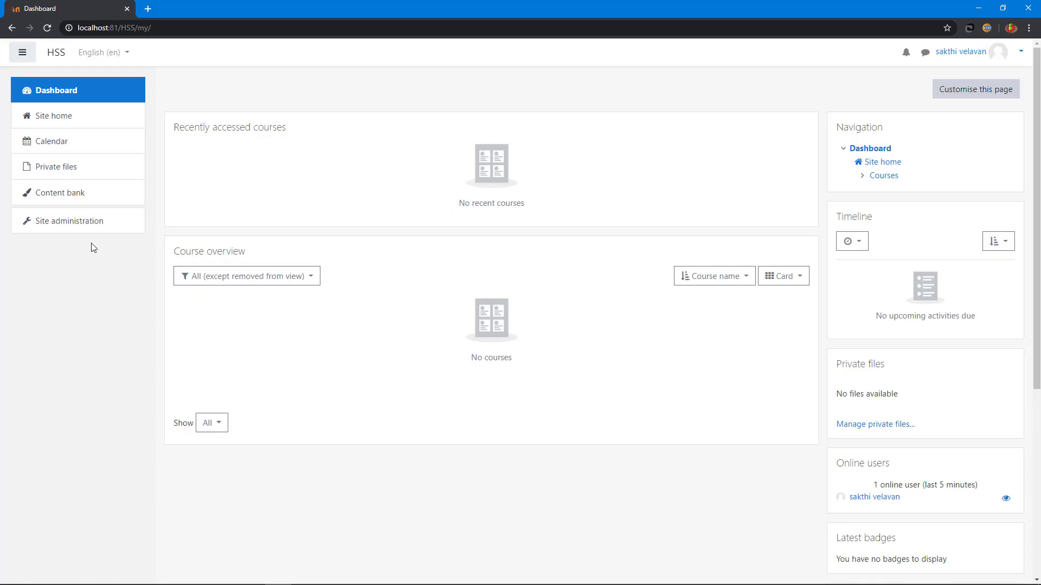
Step: Go to the Upload users page under Site administration > Users
click(88, 231)
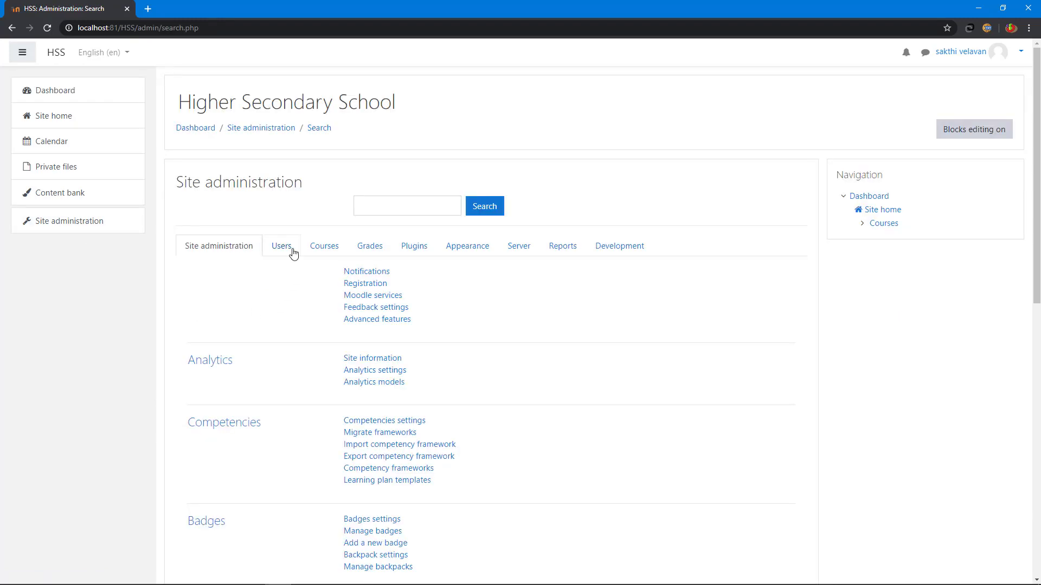
click(288, 253)
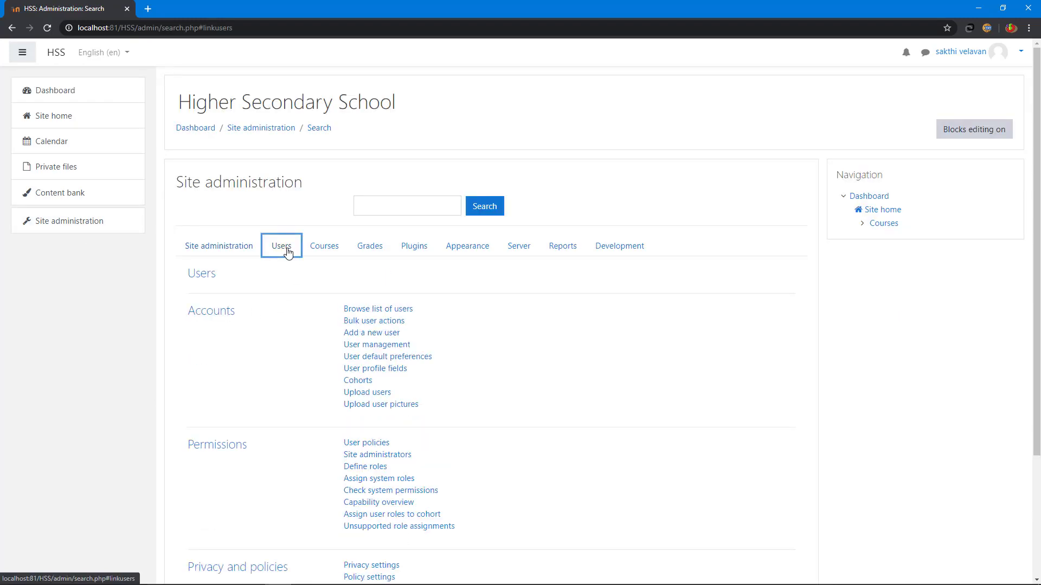
click(366, 395)
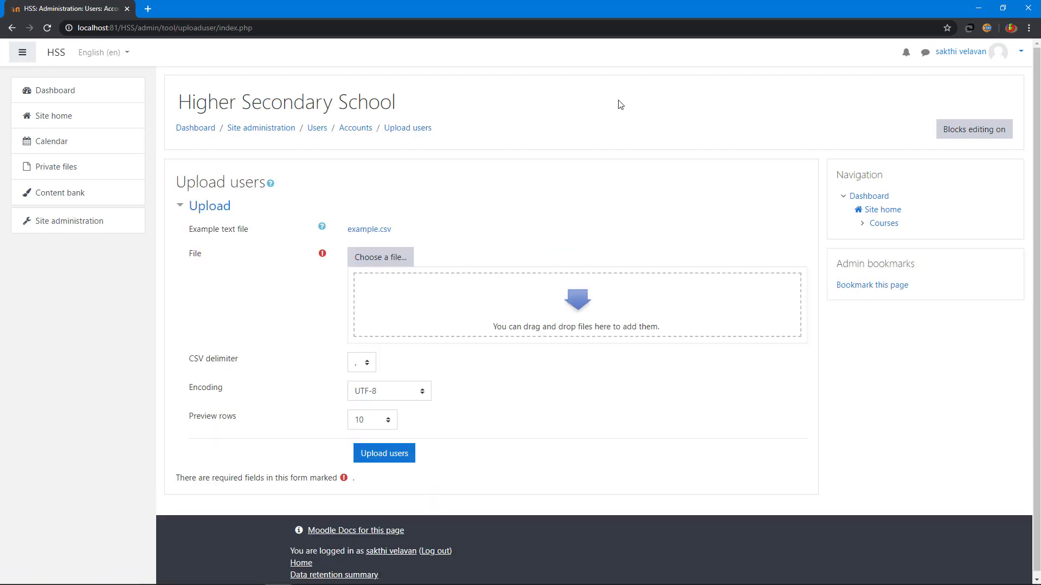
Step: Attach users.csv to the upload form, saving it under the name Users
click(392, 260)
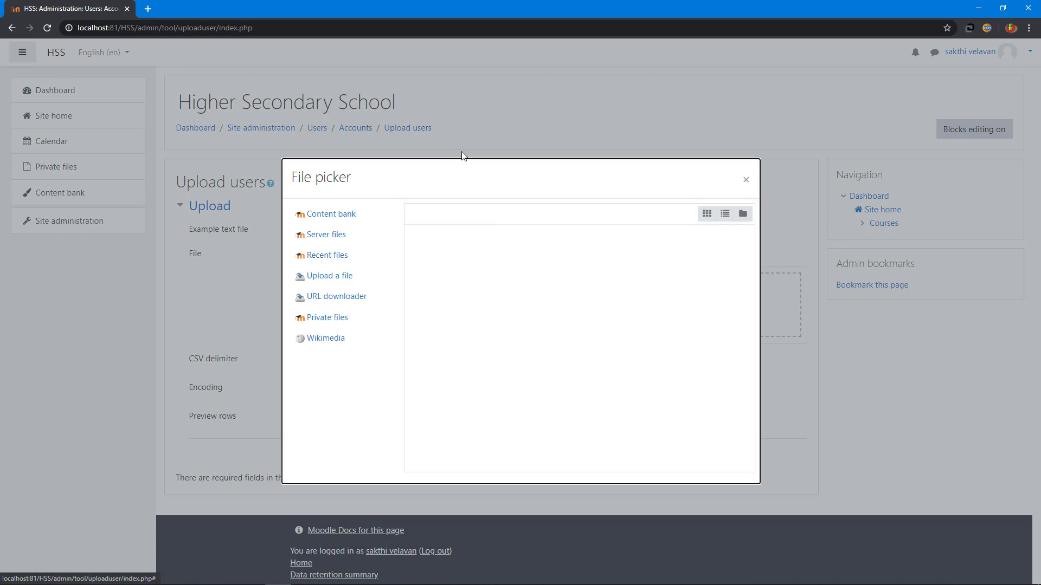
click(324, 280)
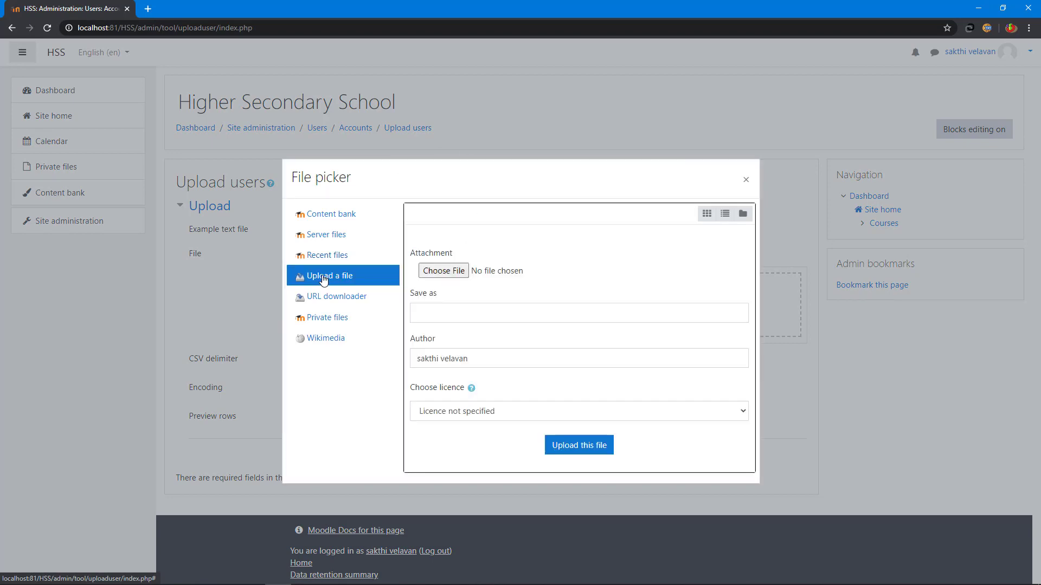
click(454, 274)
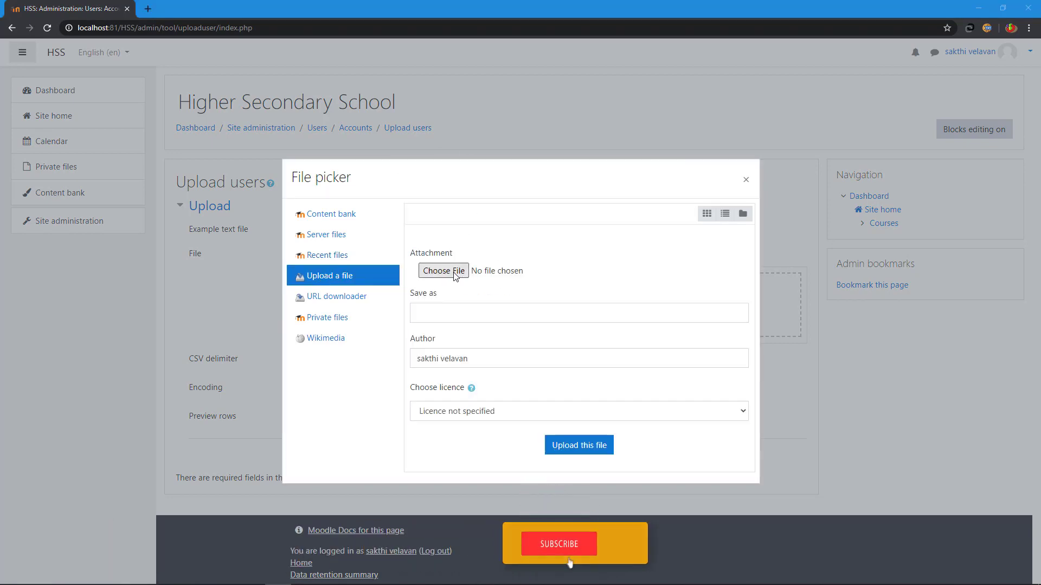
click(432, 330)
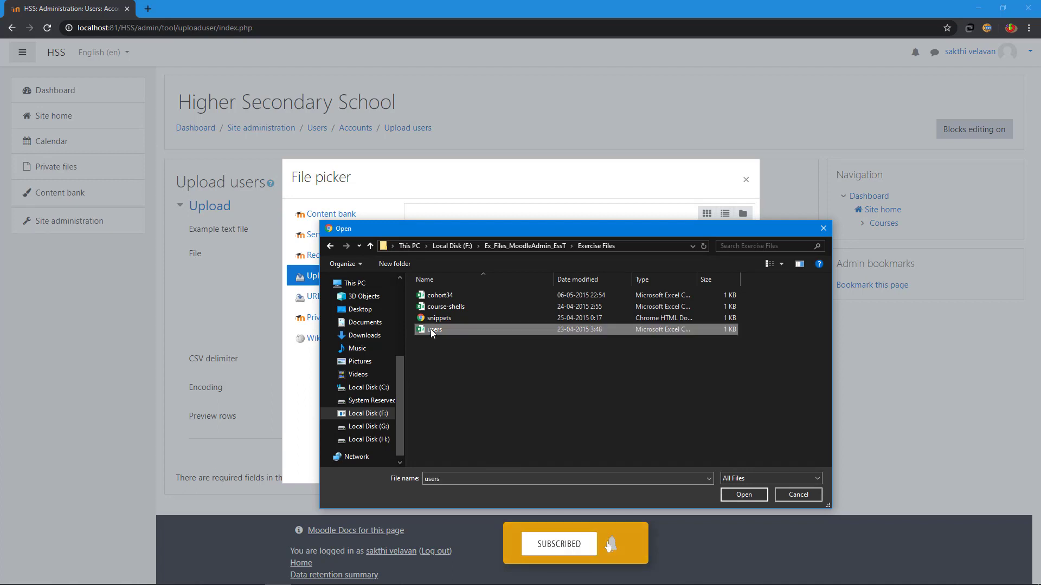
click(749, 497)
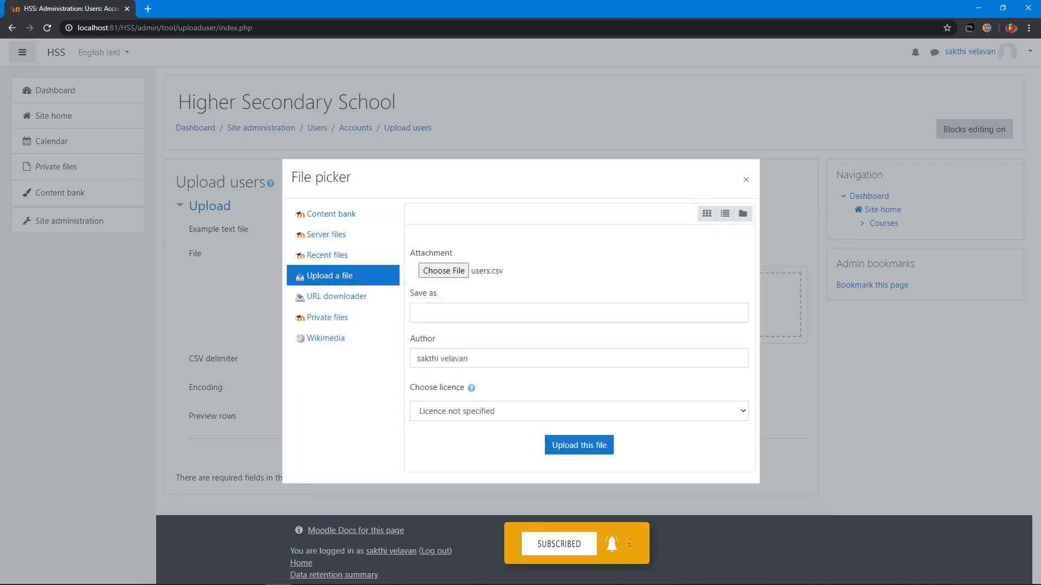
click(528, 310)
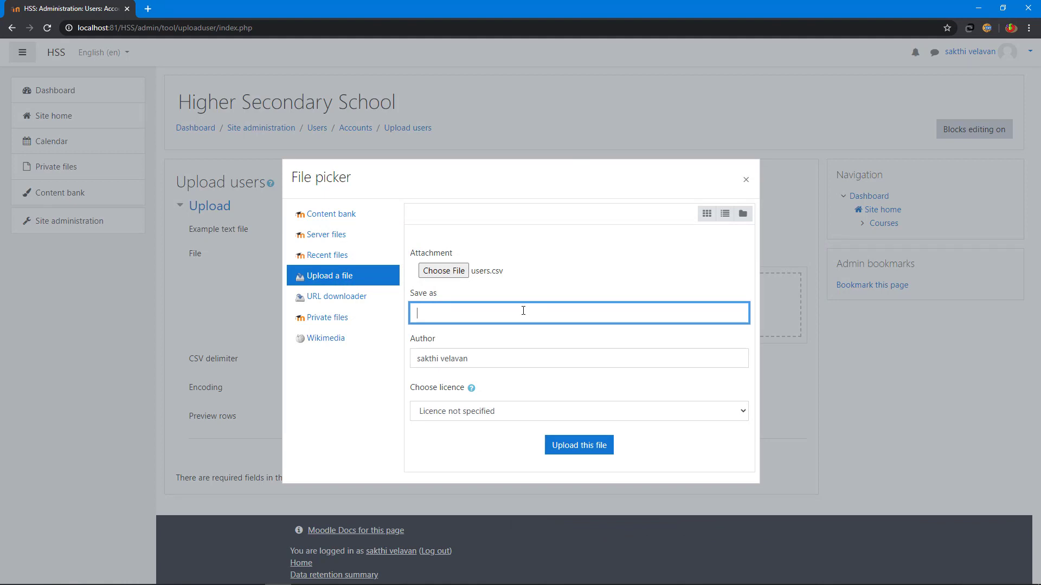
text(Users)
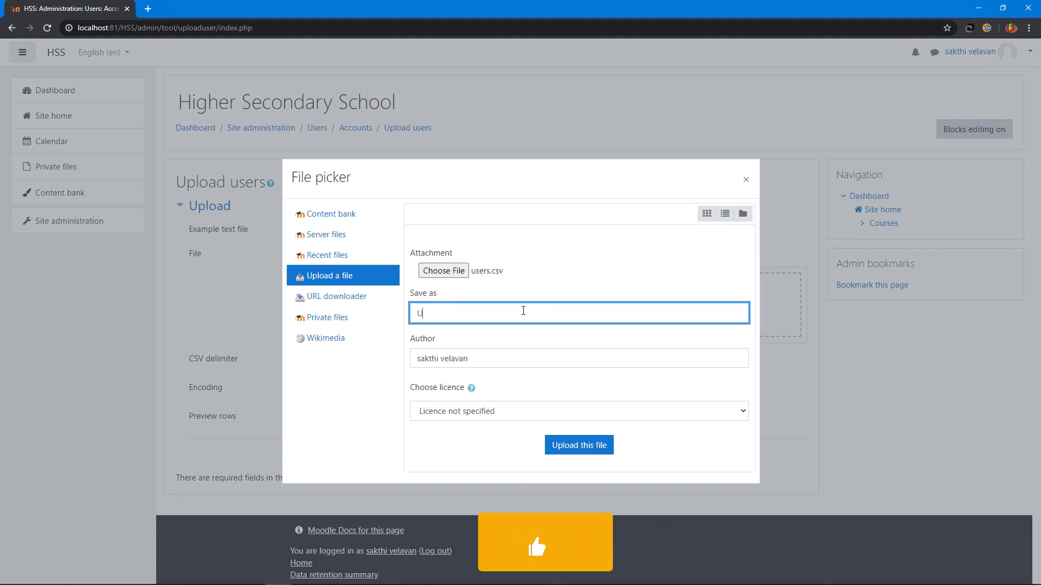
click(579, 445)
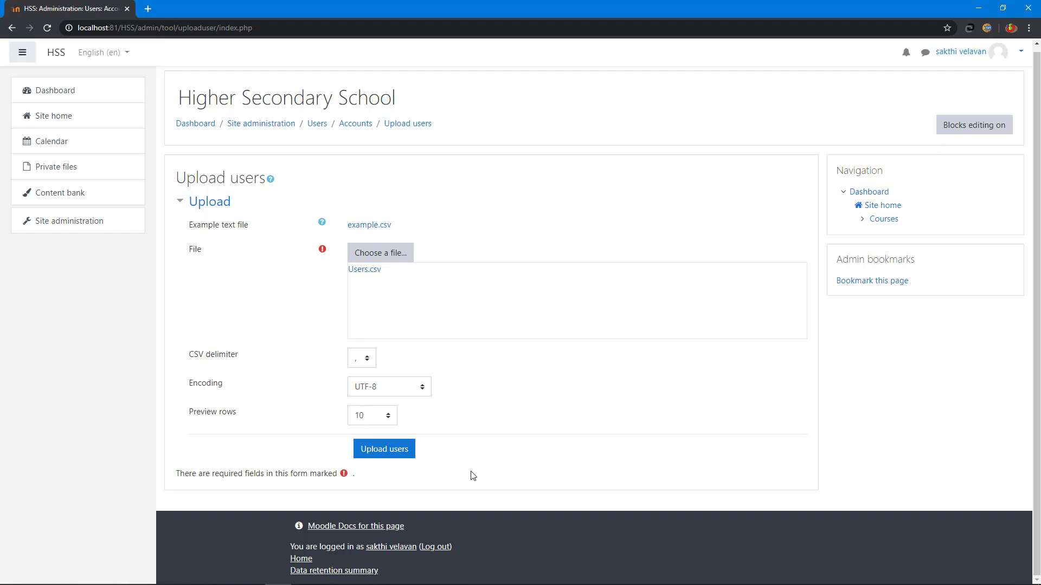
Step: Preview the CSV's users and upload them to create the six accounts
click(384, 451)
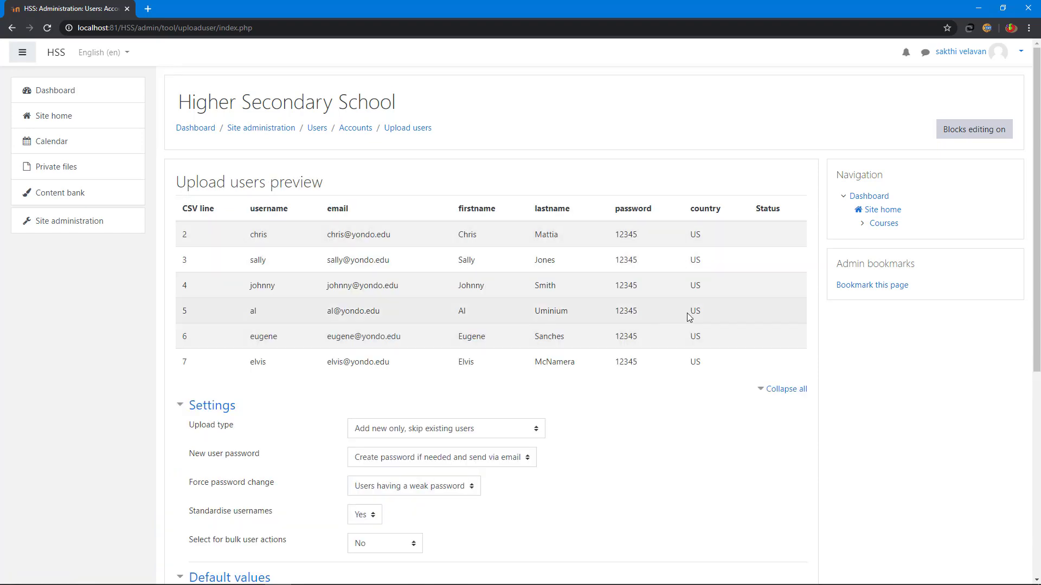
scroll(689, 317, down, 2)
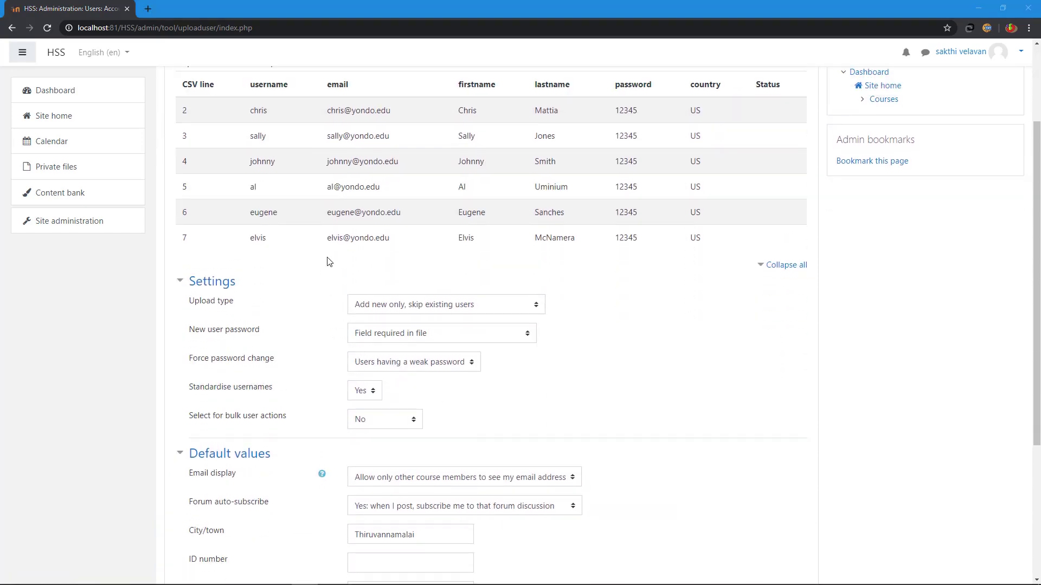
scroll(603, 293, down, 3)
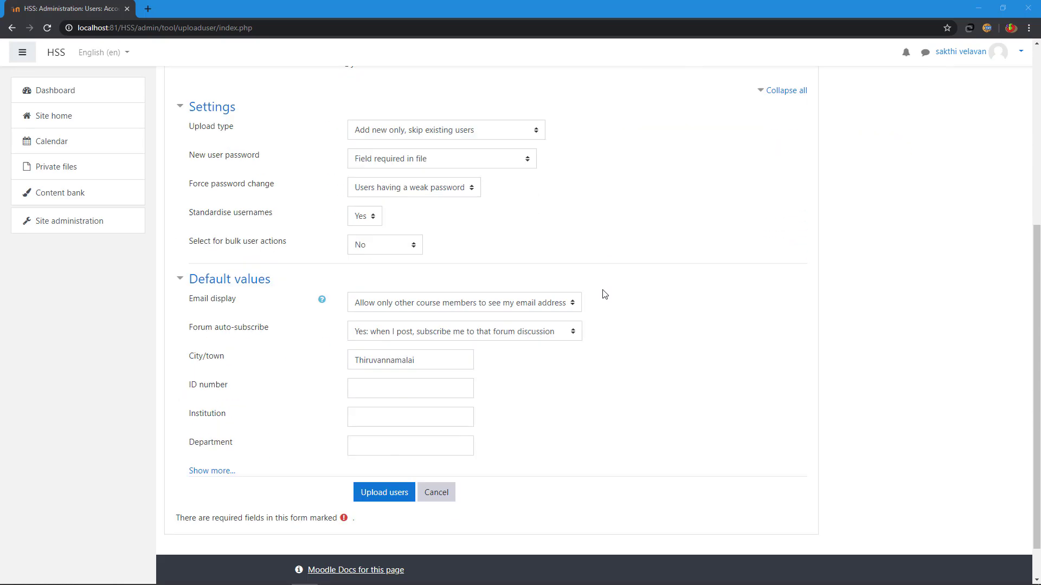
scroll(605, 294, down, 1)
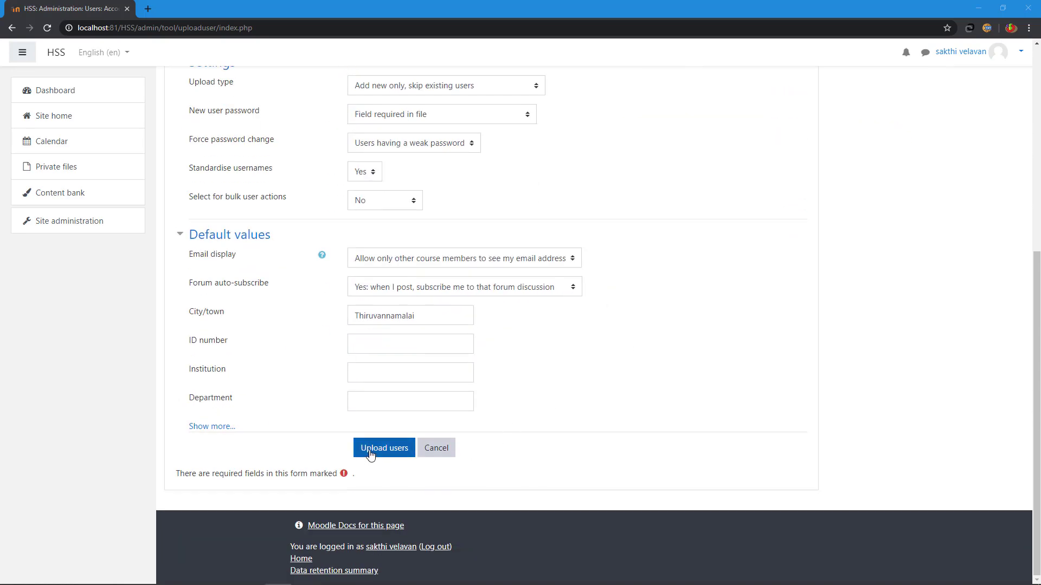
click(370, 452)
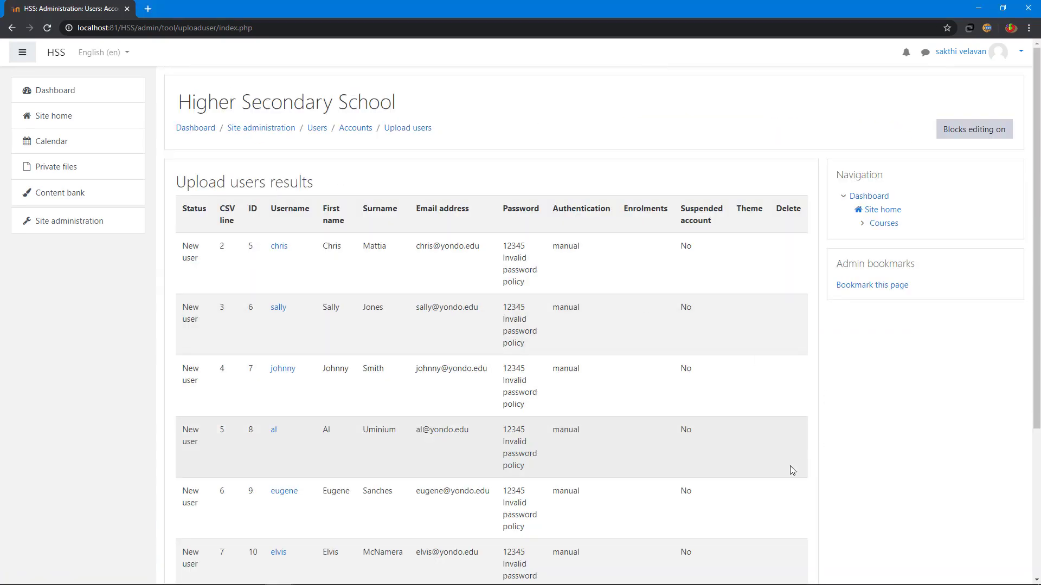
Step: Check the results (6 users created, 0 errors) and return to Site administration
scroll(648, 390, down, 2)
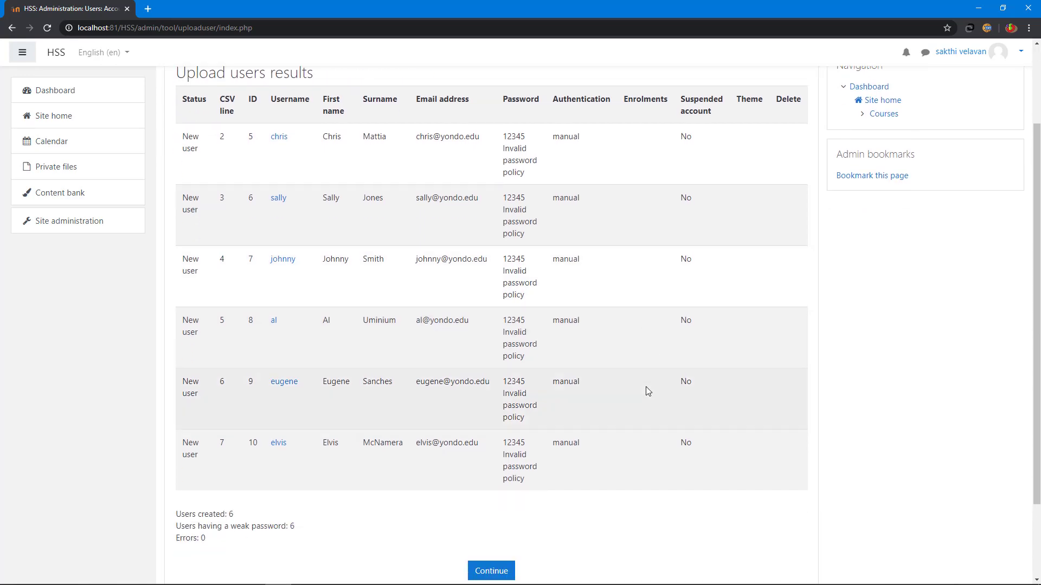
scroll(647, 391, down, 2)
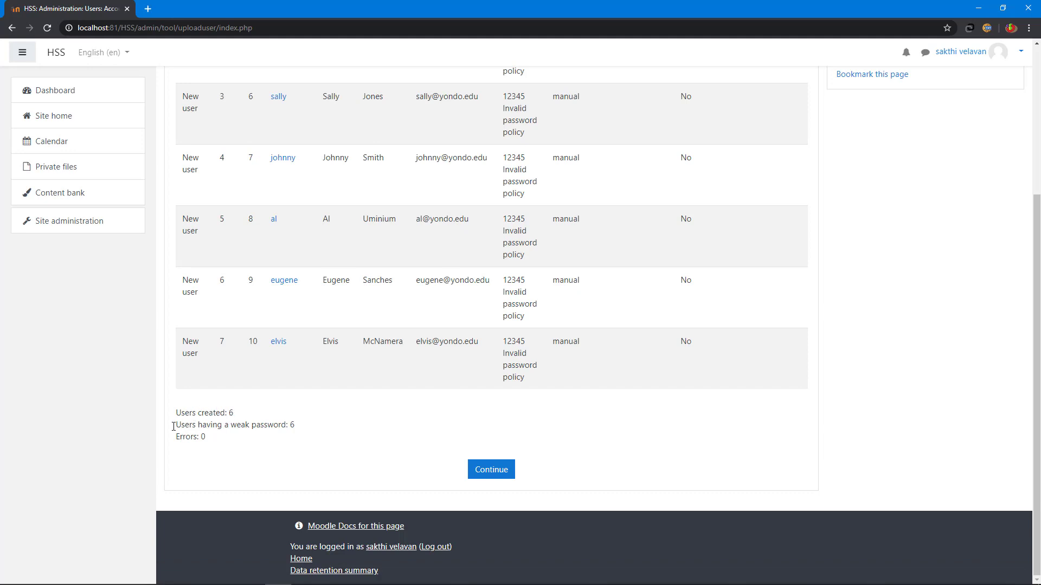
drag(175, 425, 298, 425)
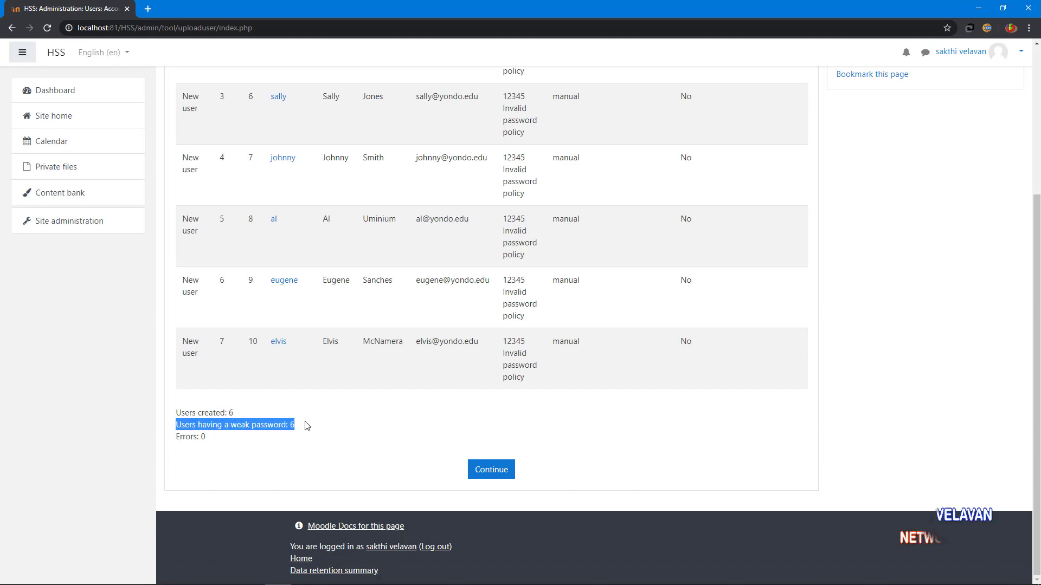
click(305, 426)
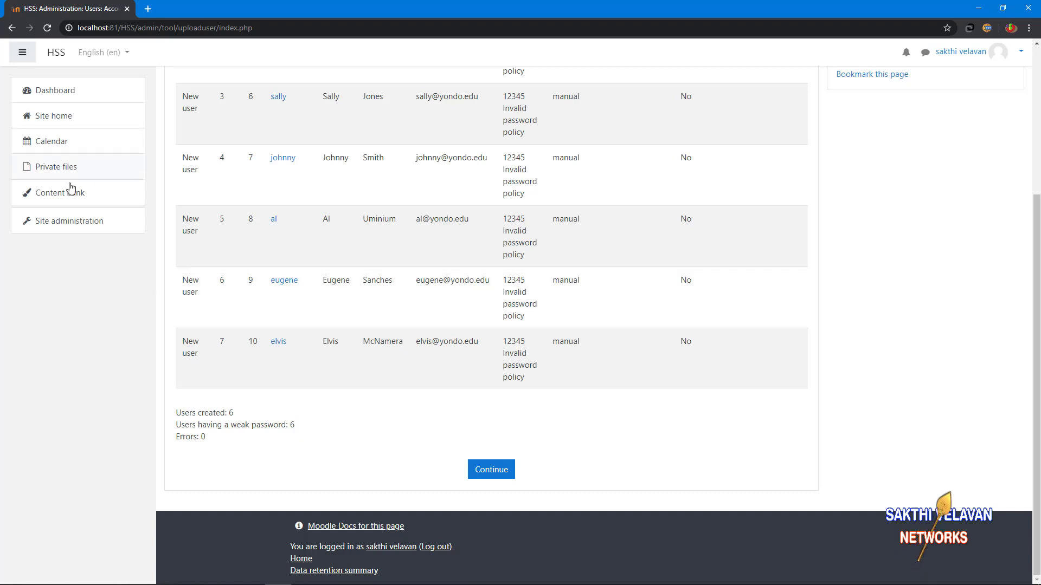
click(70, 226)
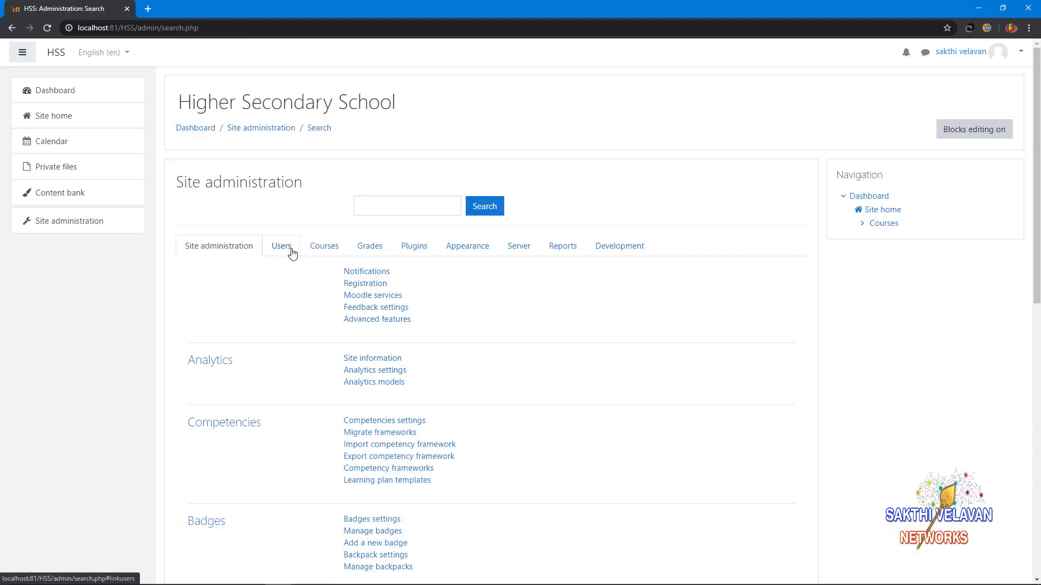
Step: Browse the list of users and scroll through one uploaded user's edit profile form
click(281, 246)
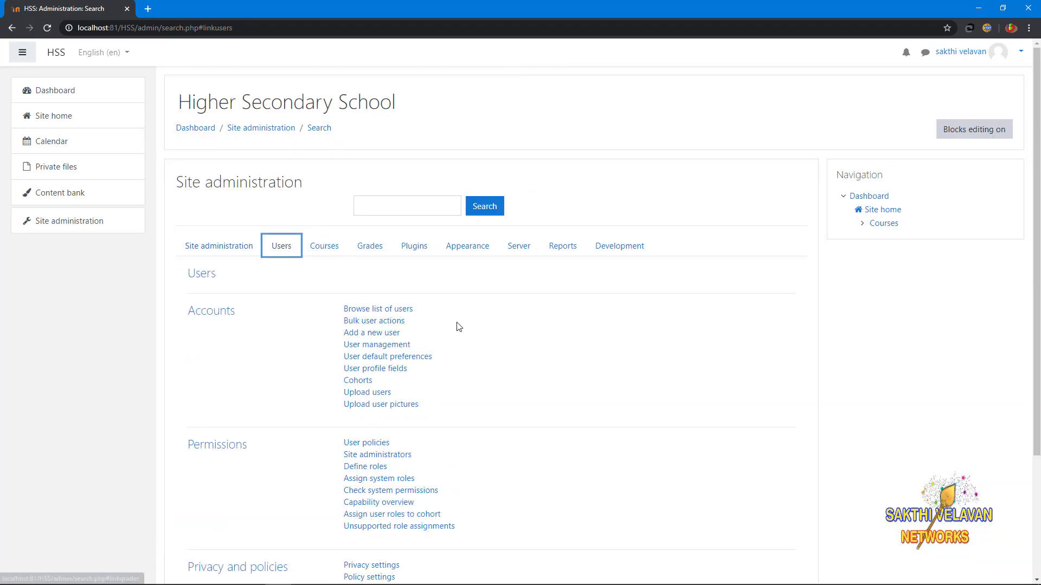
click(380, 310)
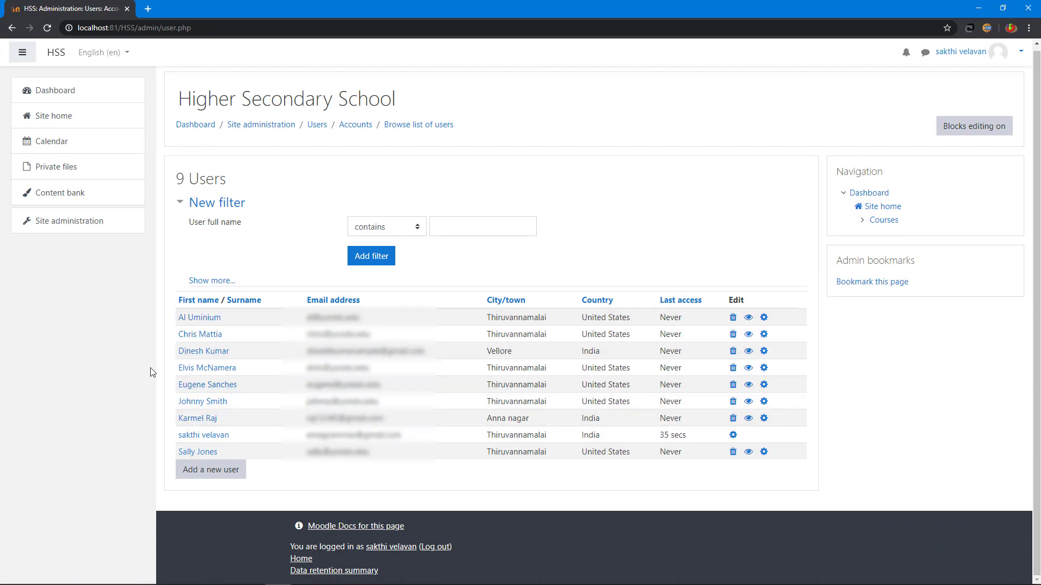
click(764, 368)
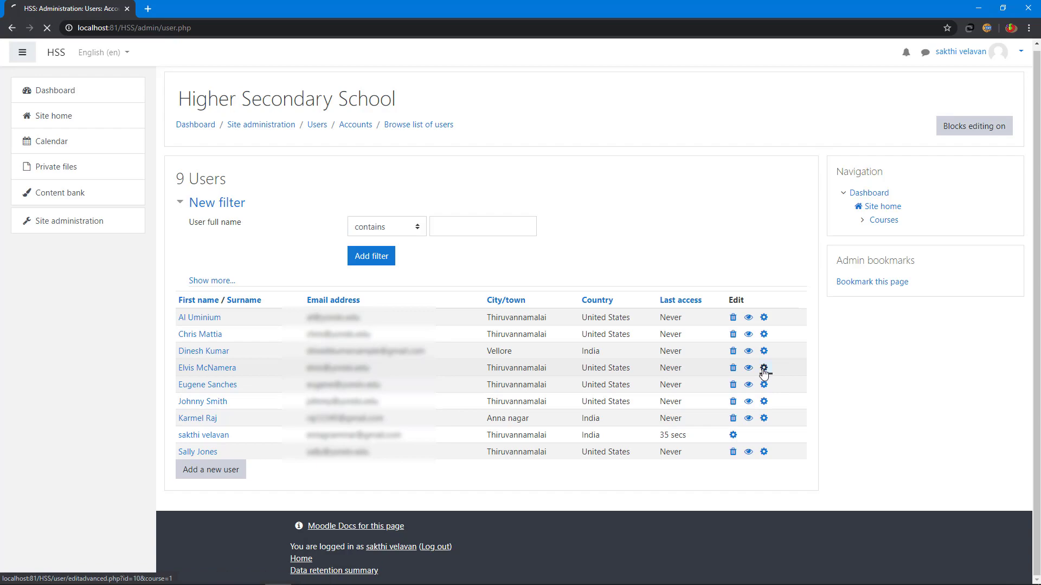
scroll(645, 307, down, 3)
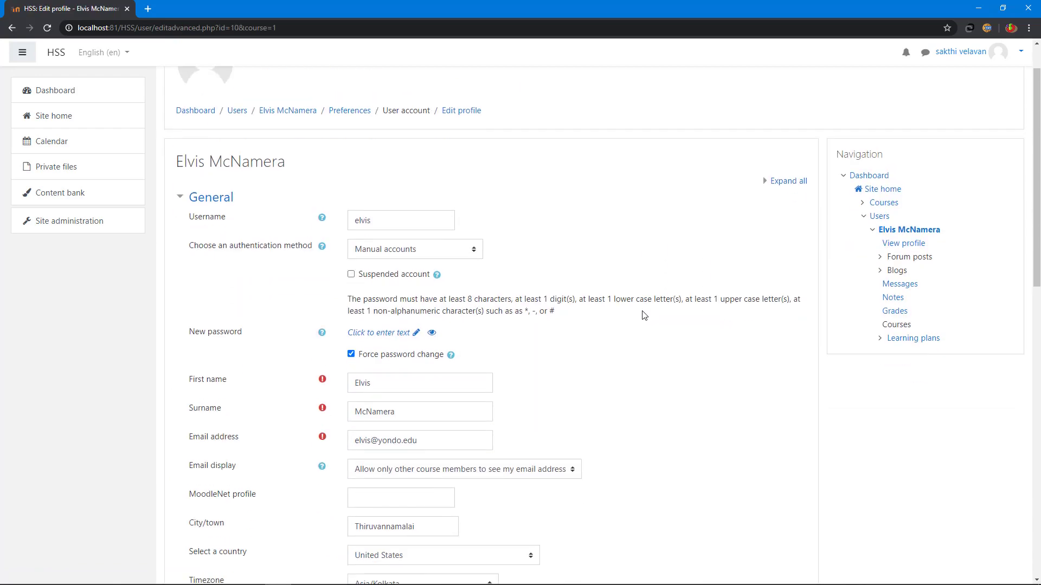
scroll(644, 316, down, 10)
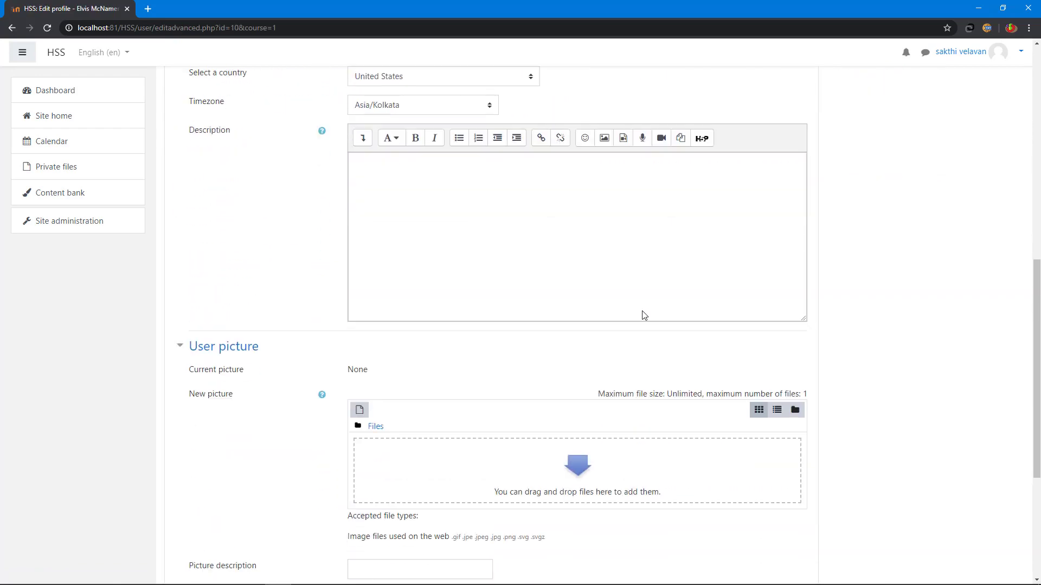
scroll(644, 314, down, 1)
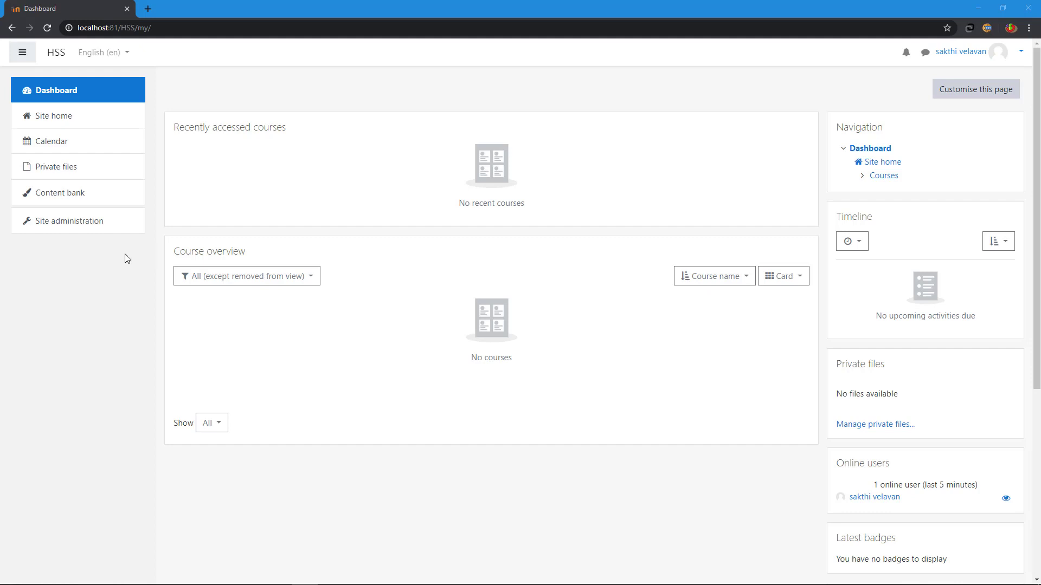
Step: Create a profile field category named 'Admission Details' under User profile fields
click(76, 222)
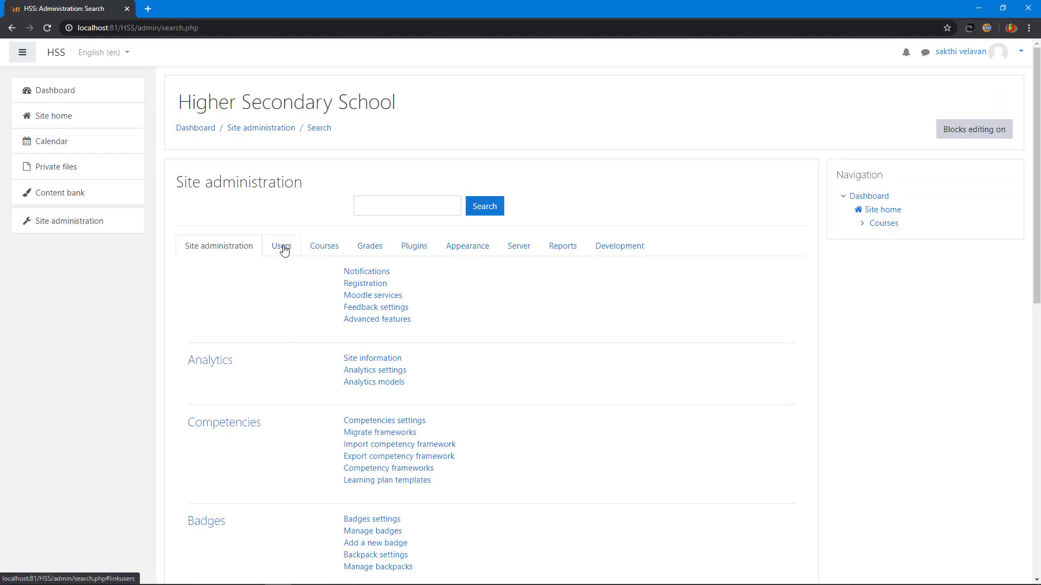
click(281, 247)
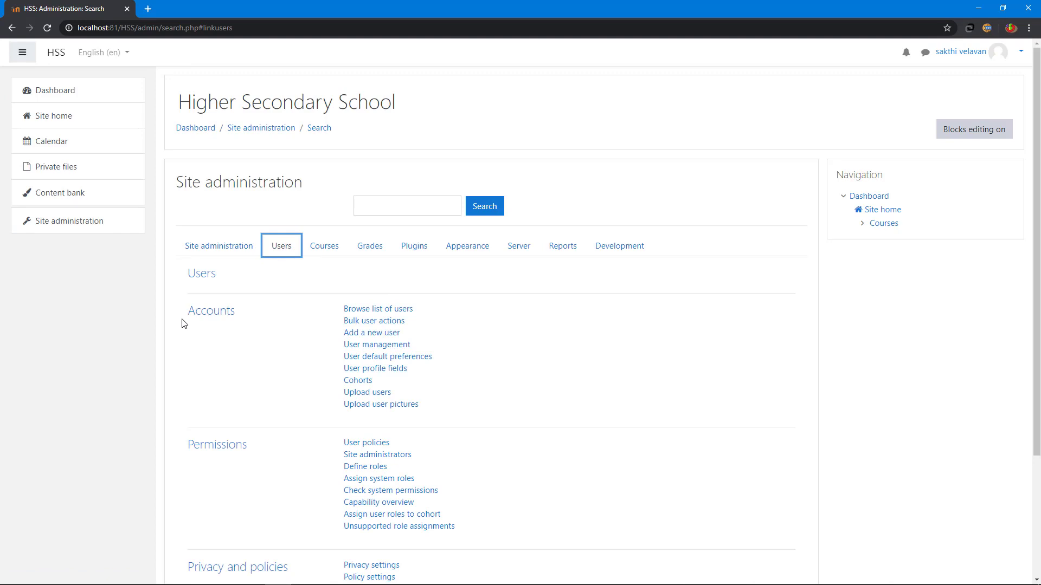
click(380, 370)
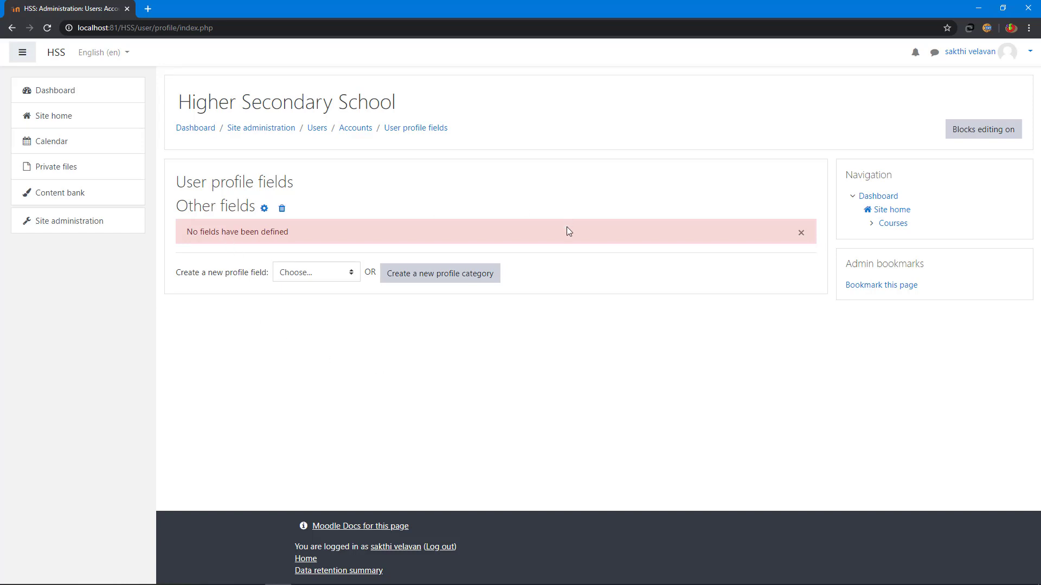
click(443, 274)
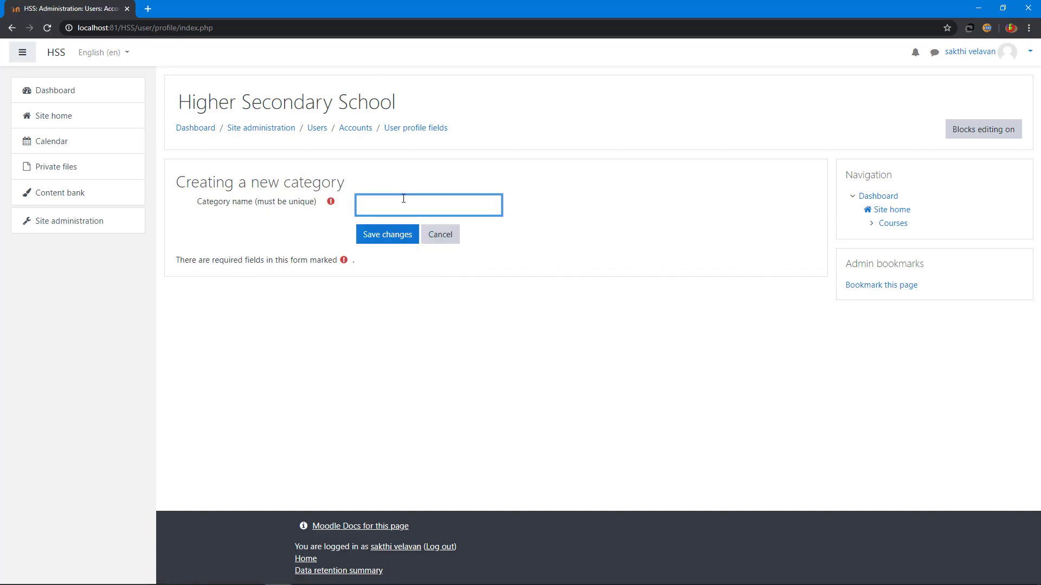
text(Admission Details)
click(377, 236)
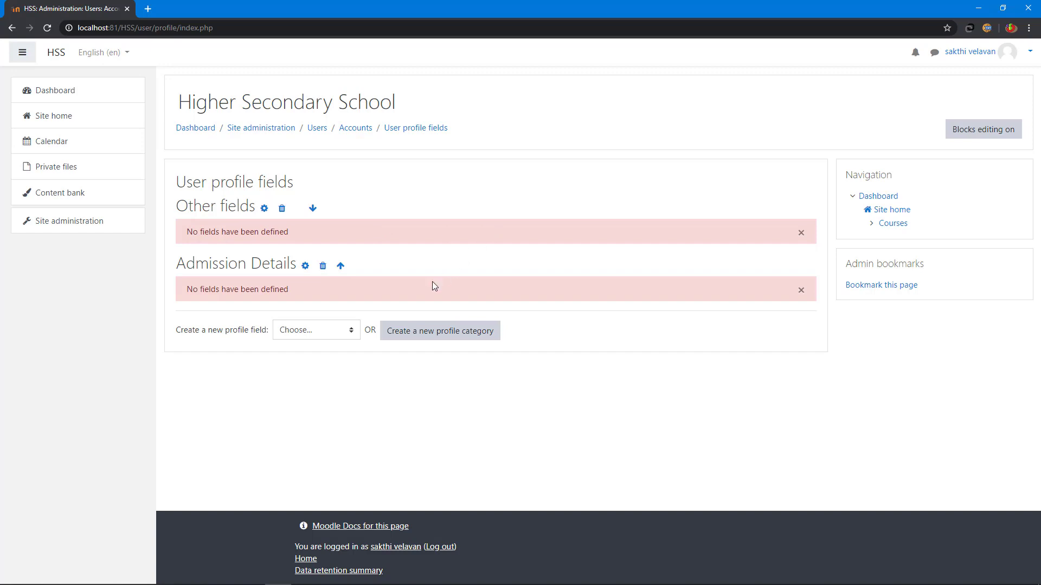
Step: Move Admission Details above Other fields and choose Text input as the new field type
click(341, 267)
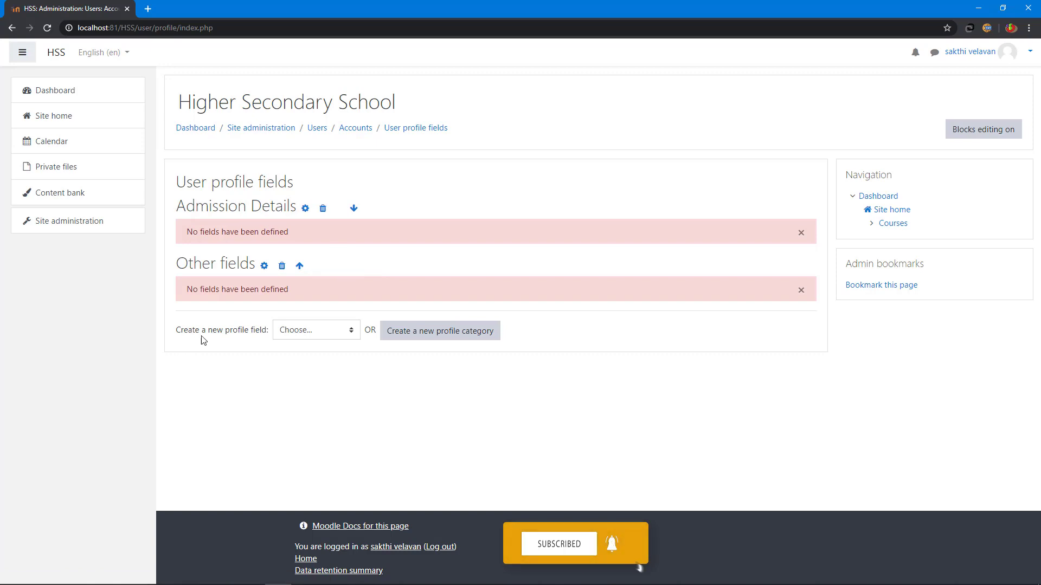
click(311, 330)
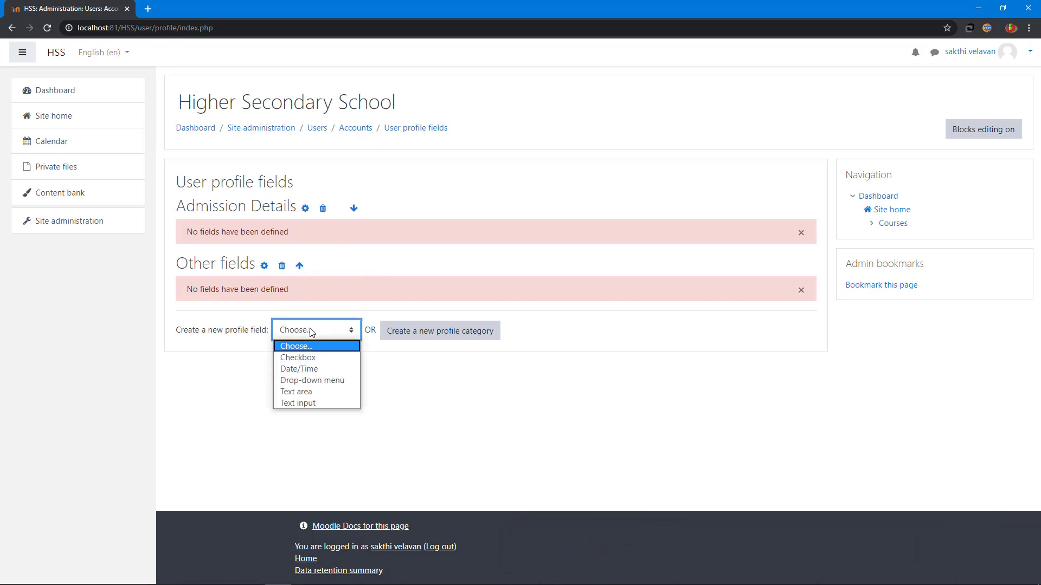
click(330, 332)
click(329, 332)
click(322, 403)
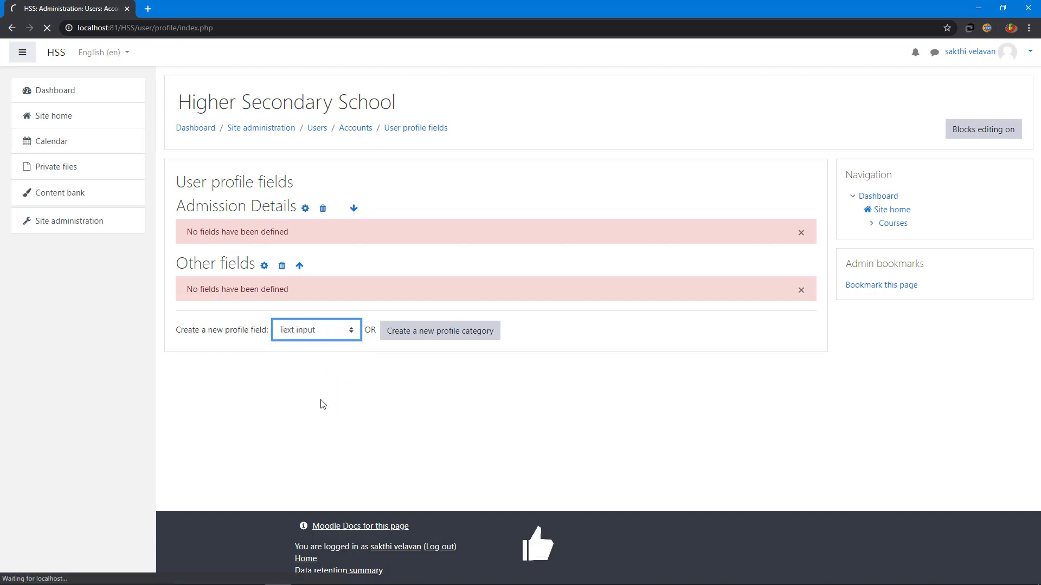
Step: Save a required text field with short name Emis and name 'Enter Emis No'
click(383, 242)
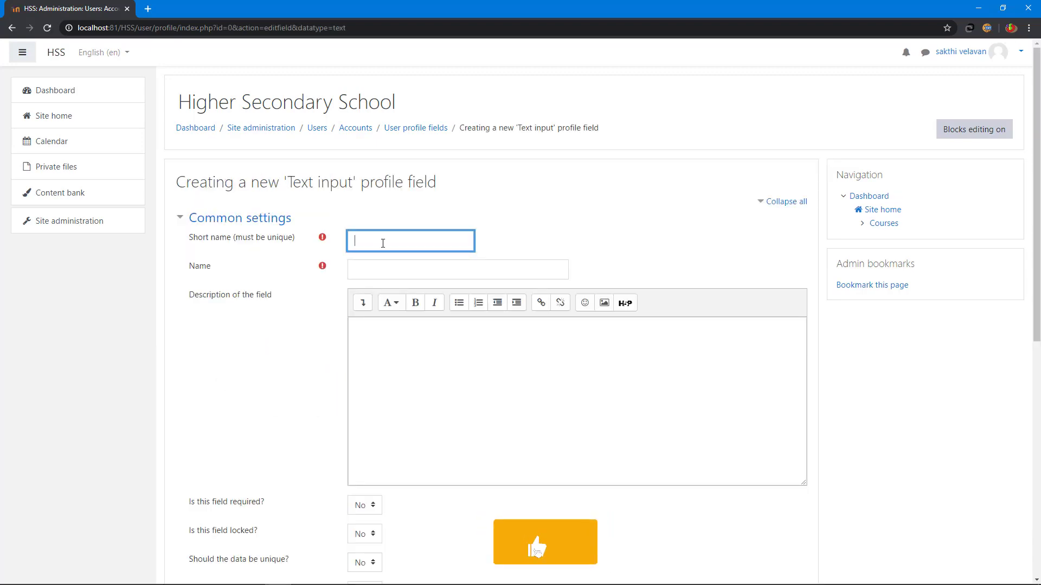
text(Emis)
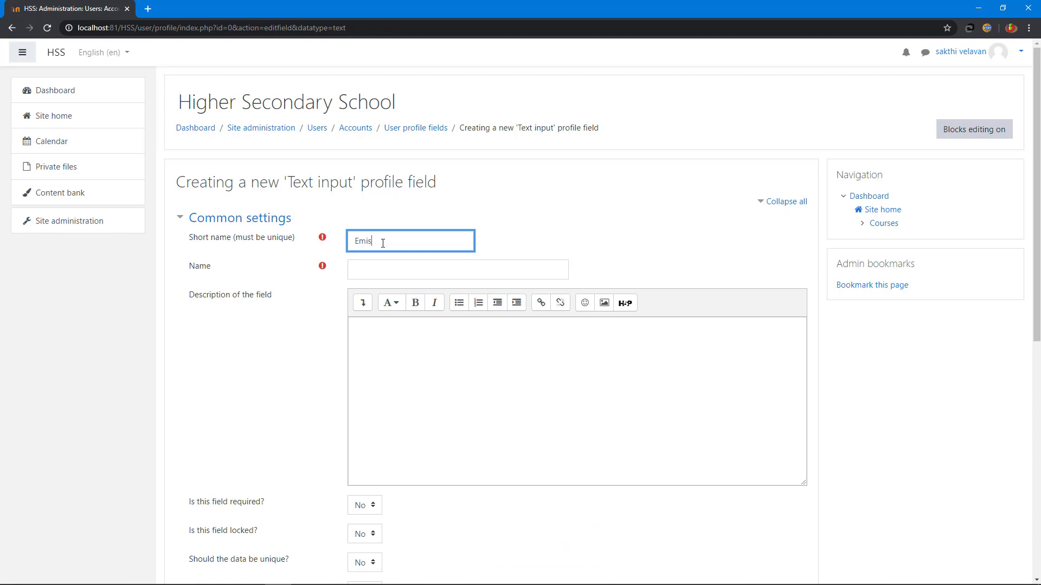
click(378, 265)
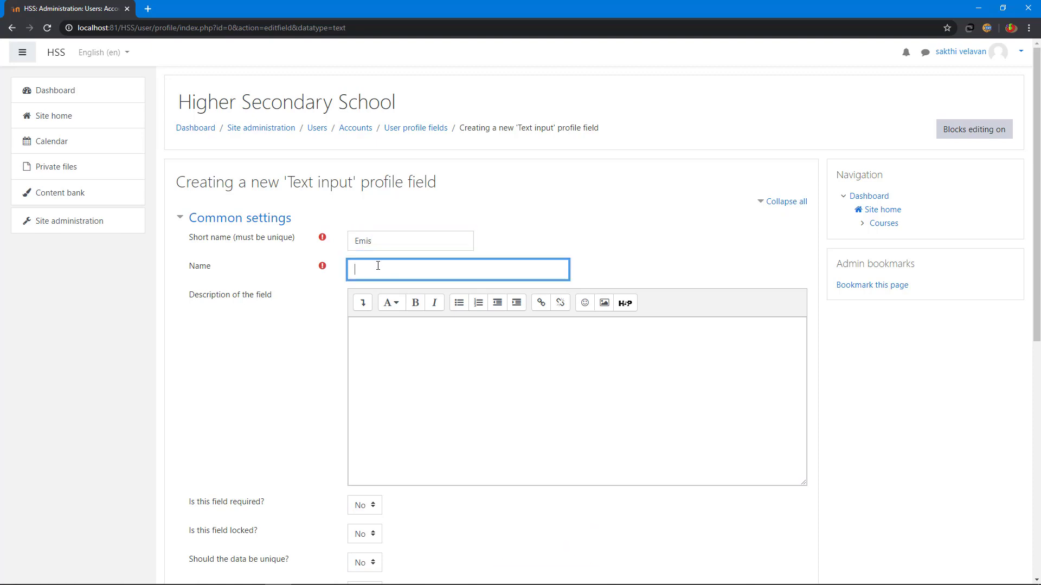
text(Enter Emis No)
scroll(378, 263, down, 4)
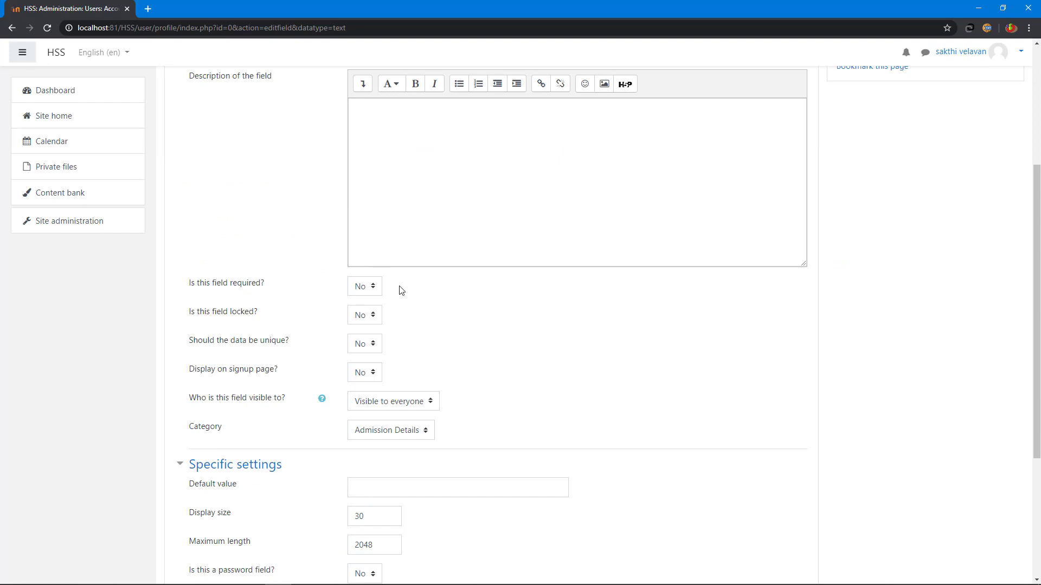
click(371, 289)
click(368, 313)
scroll(368, 291, down, 4)
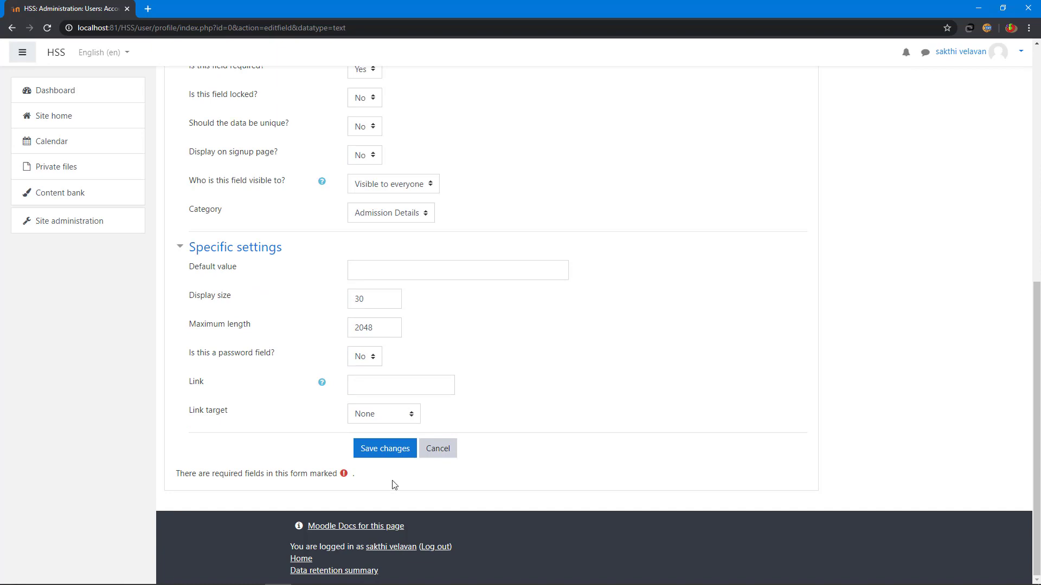
click(382, 450)
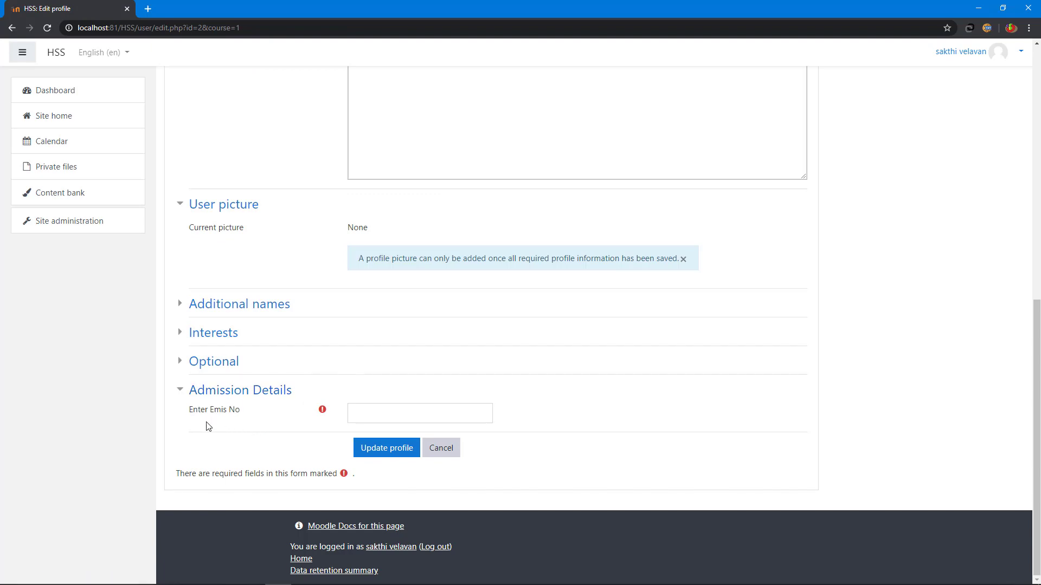
Step: Fill in the Enter Emis No field and update the profile
click(372, 416)
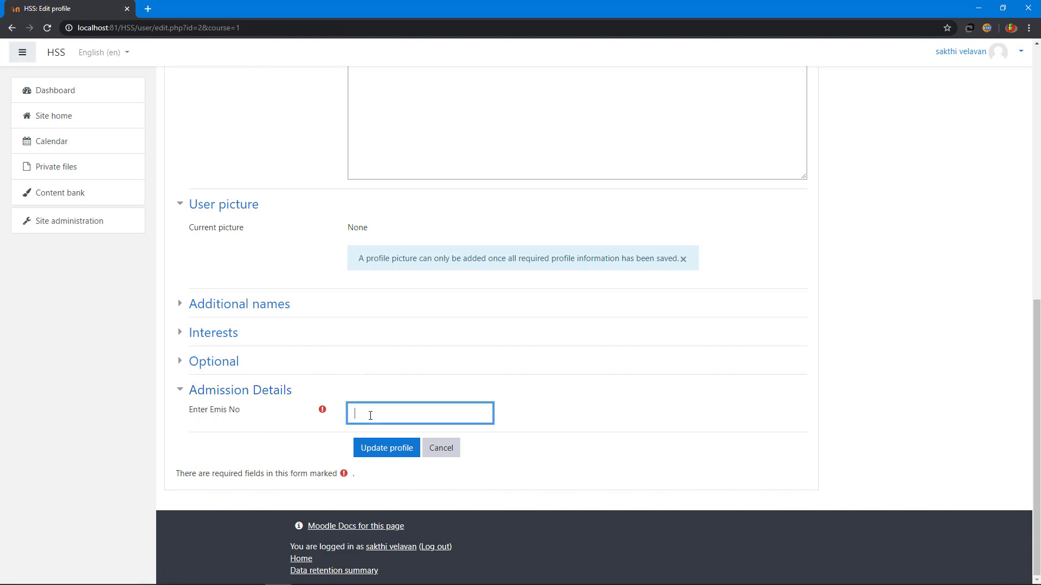
text(1234)
click(383, 450)
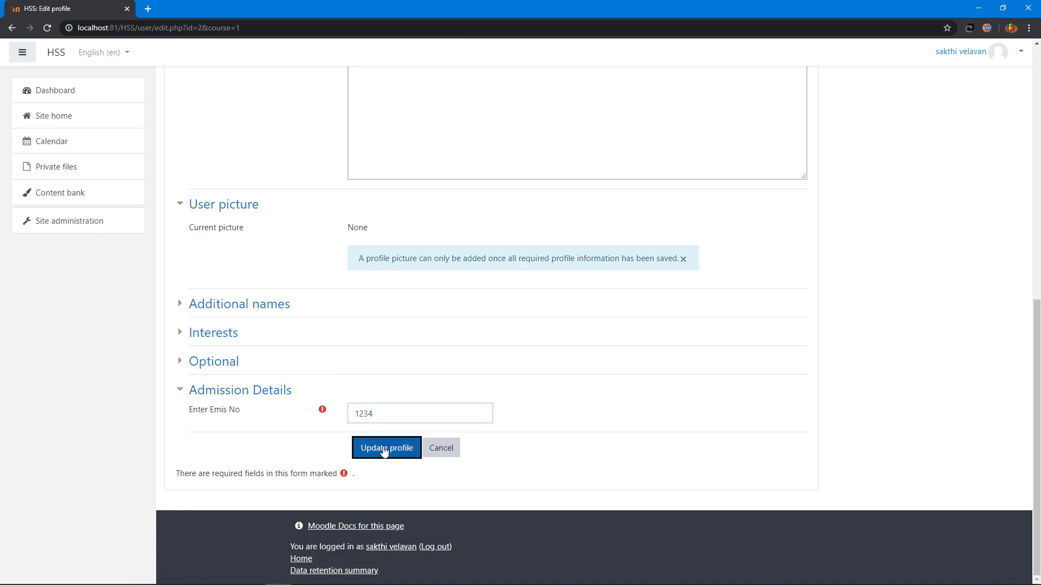